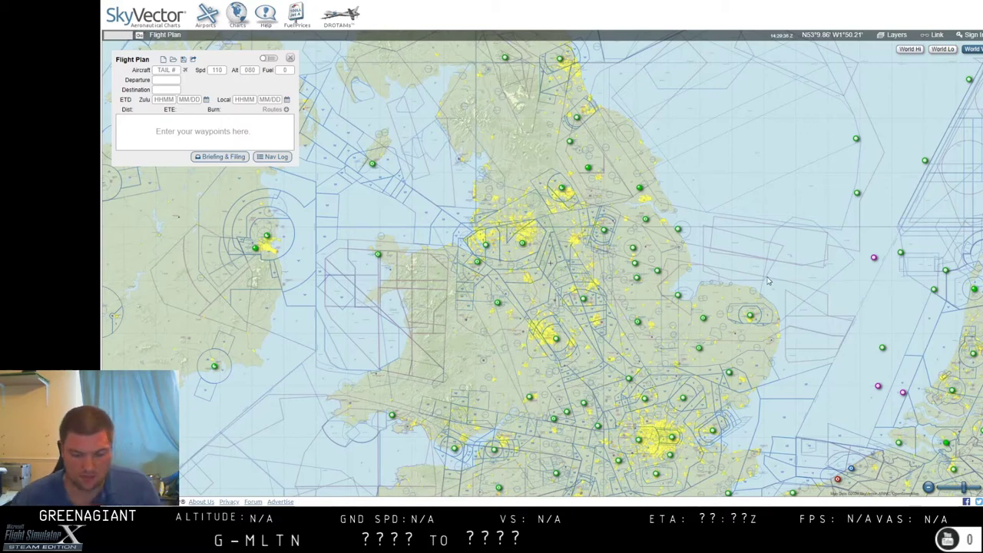
# Step: Toggle full screen, then zoom into the SkyVector chart over southern England
pyautogui.press('F11')
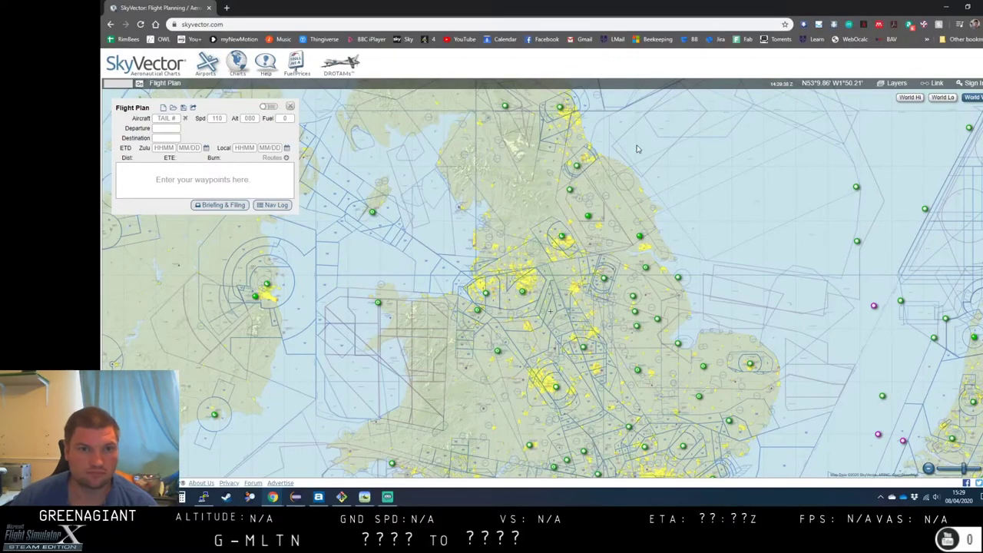
pyautogui.press('F11')
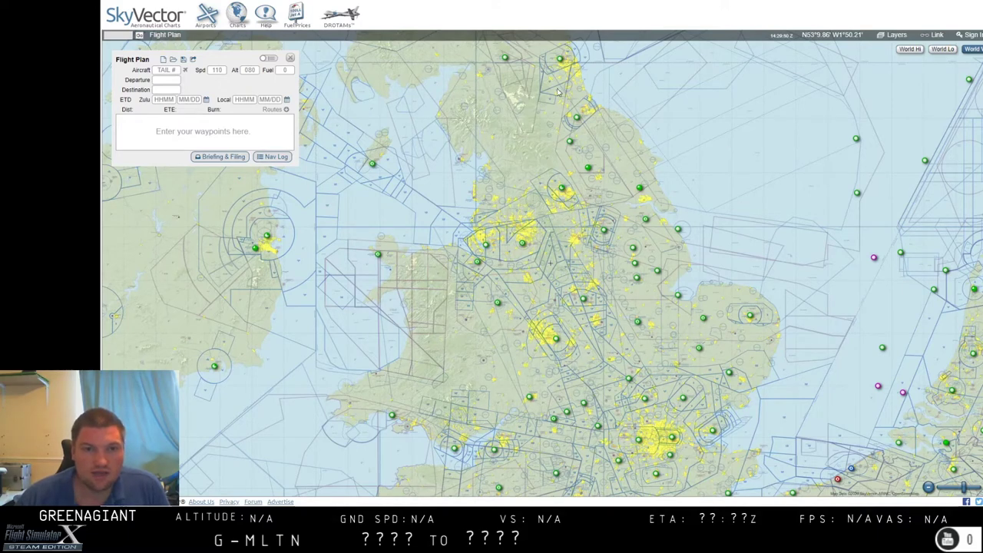
pyautogui.scroll(1, 546, 81)
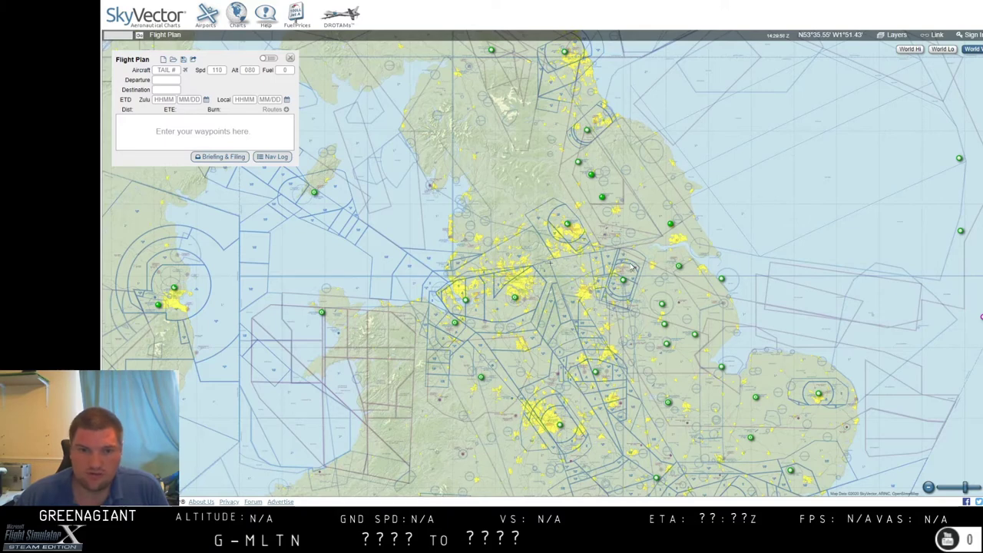
pyautogui.moveTo(653, 311); pyautogui.dragTo(607, 163)
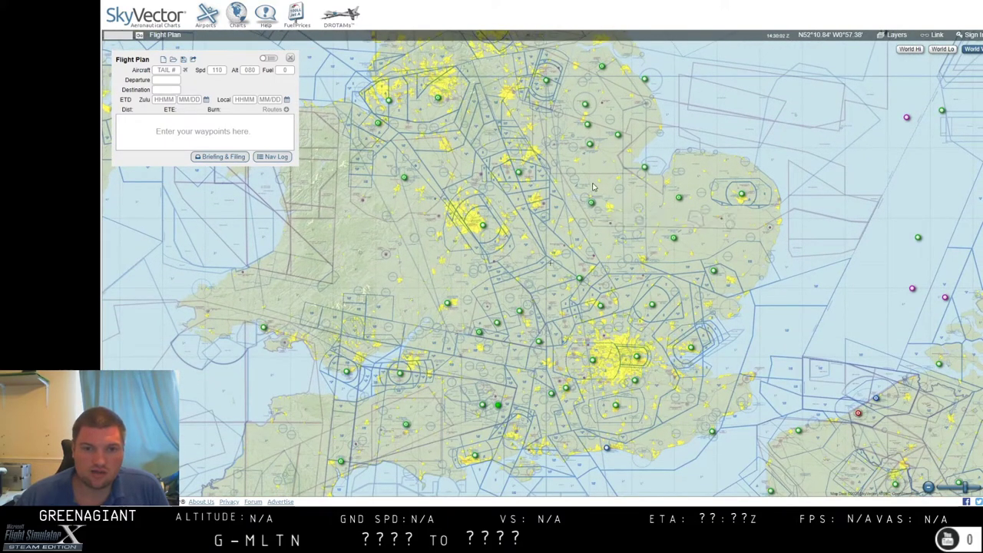
pyautogui.moveTo(590, 151)
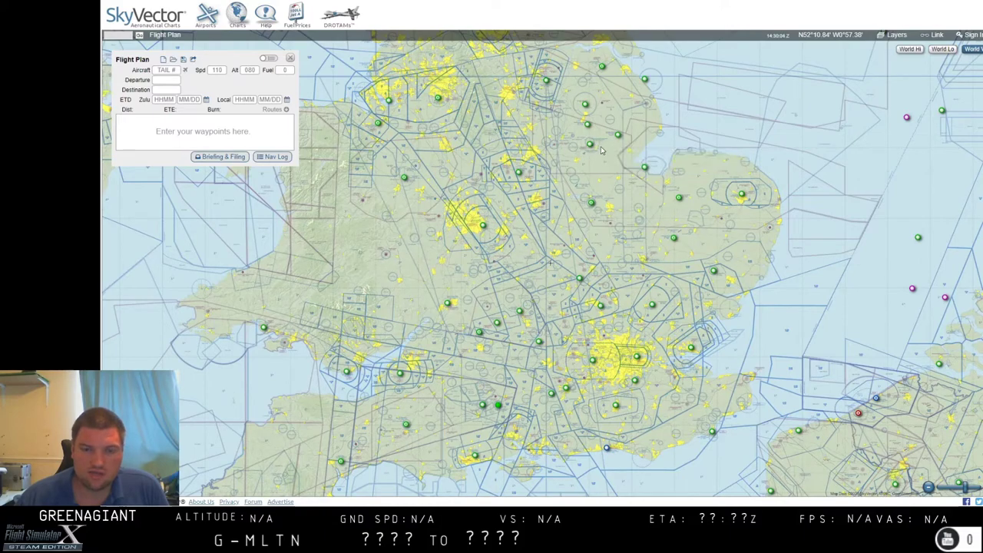
pyautogui.scroll(1, 599, 143)
pyautogui.scroll(1, 609, 194)
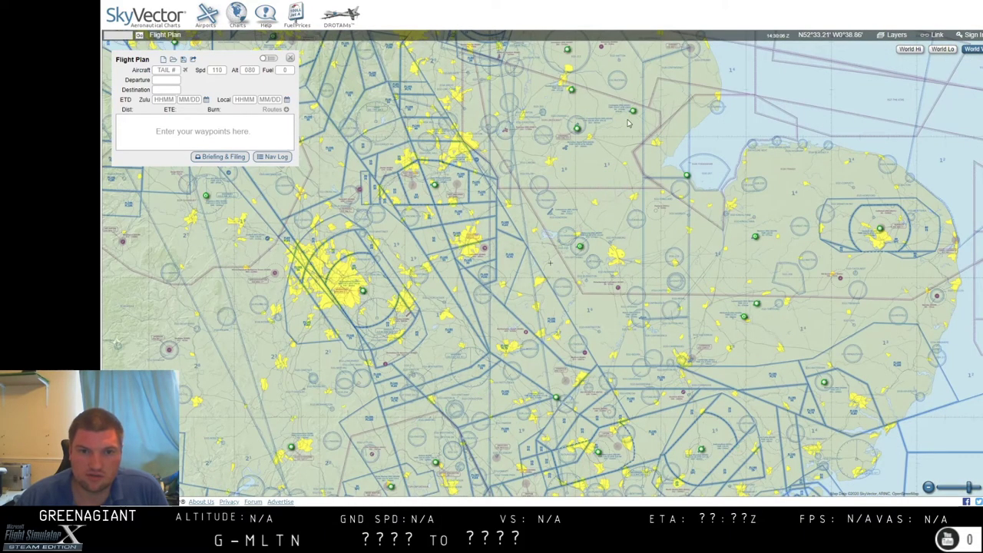
pyautogui.moveTo(632, 114)
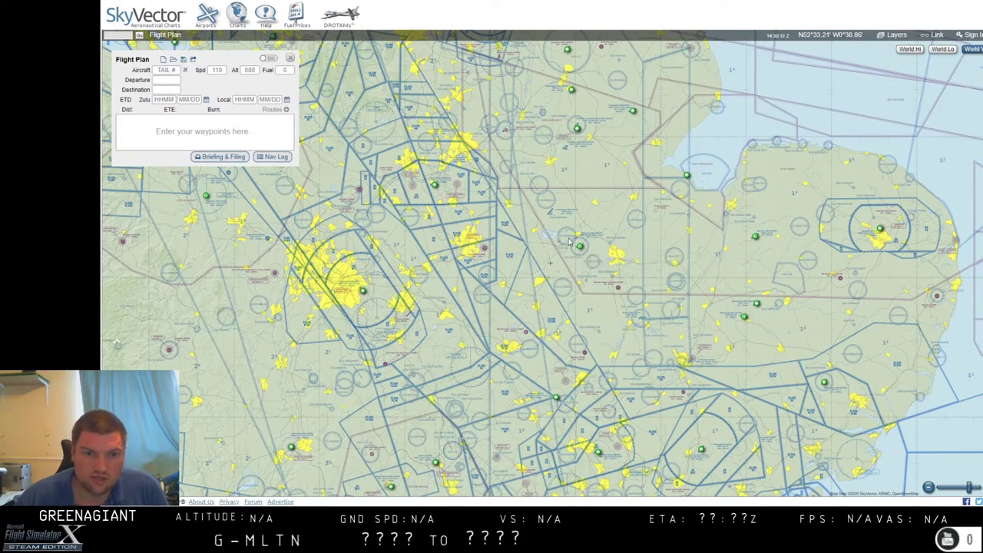
pyautogui.scroll(1, 570, 243)
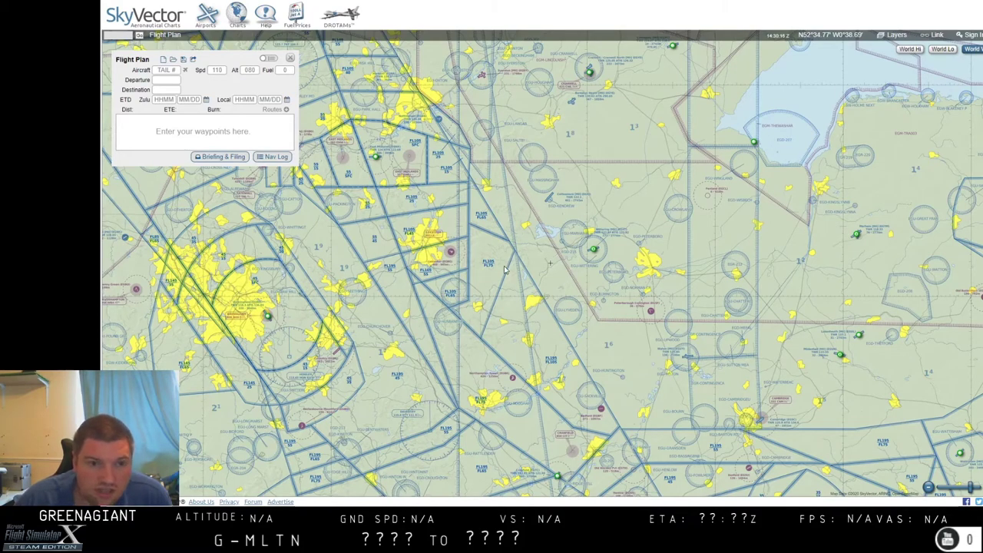
# Step: Survey the route area around Wittering, Marham and Norwich, then move north toward Teesside
pyautogui.moveTo(579, 219); pyautogui.dragTo(586, 318)
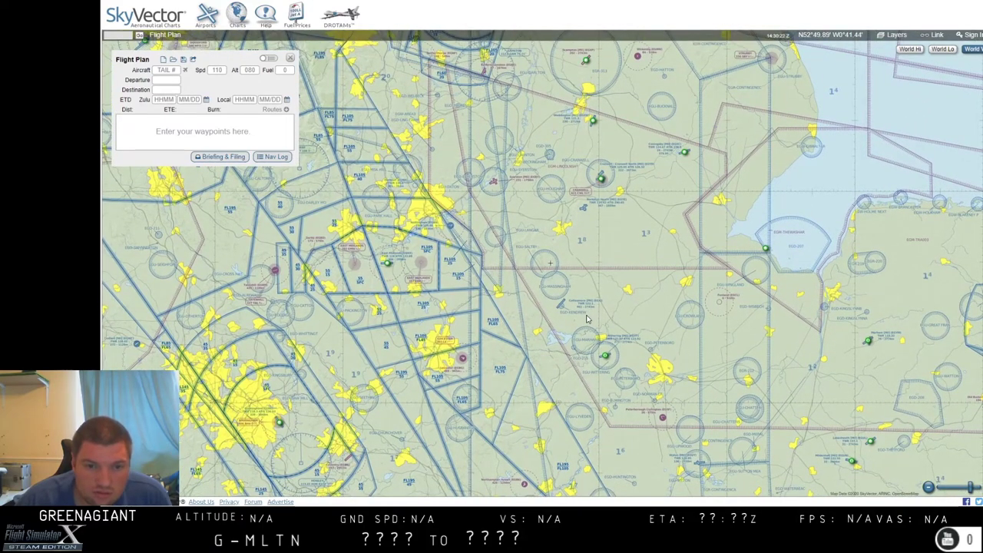
pyautogui.scroll(2, 587, 319)
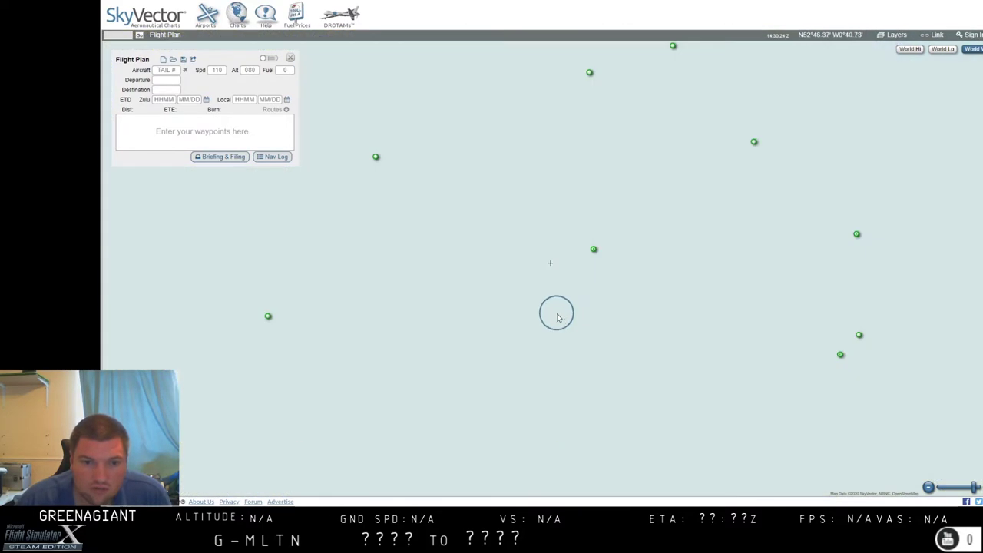
pyautogui.scroll(1, 583, 323)
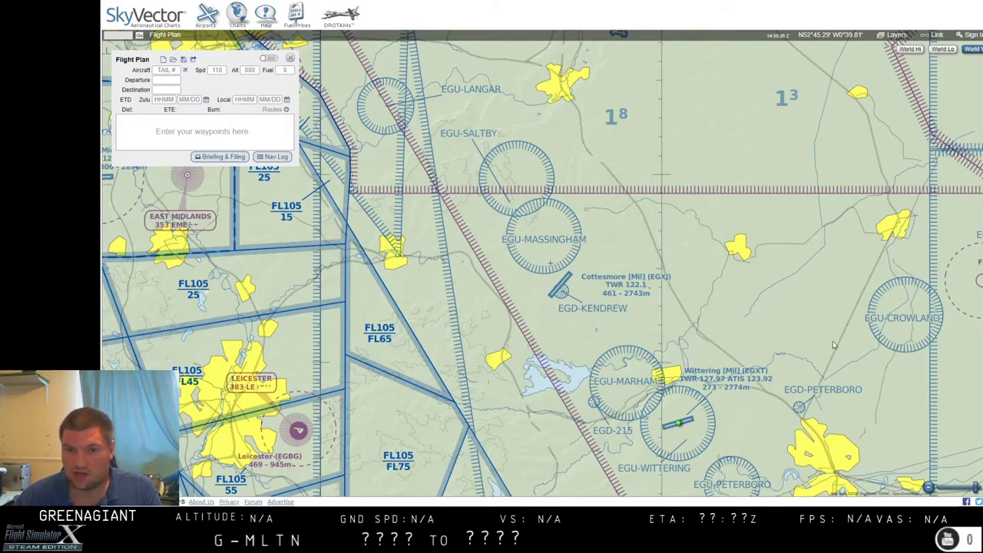
pyautogui.moveTo(831, 356); pyautogui.dragTo(404, 227)
pyautogui.moveTo(584, 253); pyautogui.dragTo(476, 223)
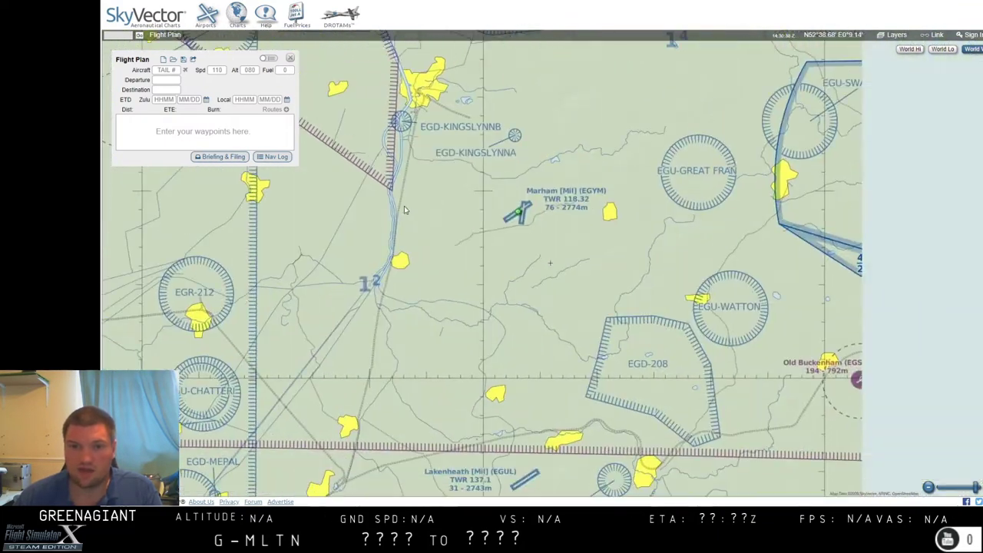
pyautogui.moveTo(569, 227); pyautogui.dragTo(550, 244)
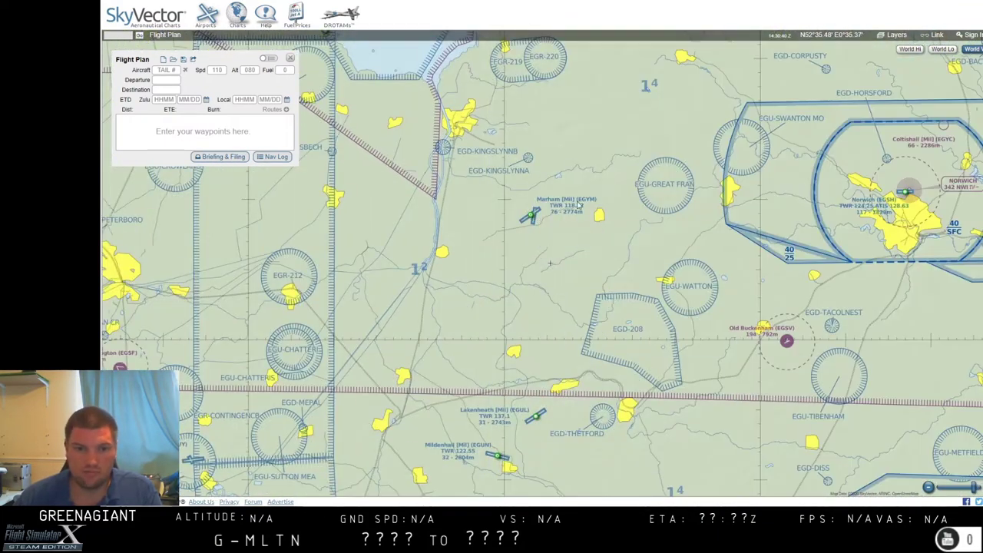
pyautogui.scroll(-2, 503, 247)
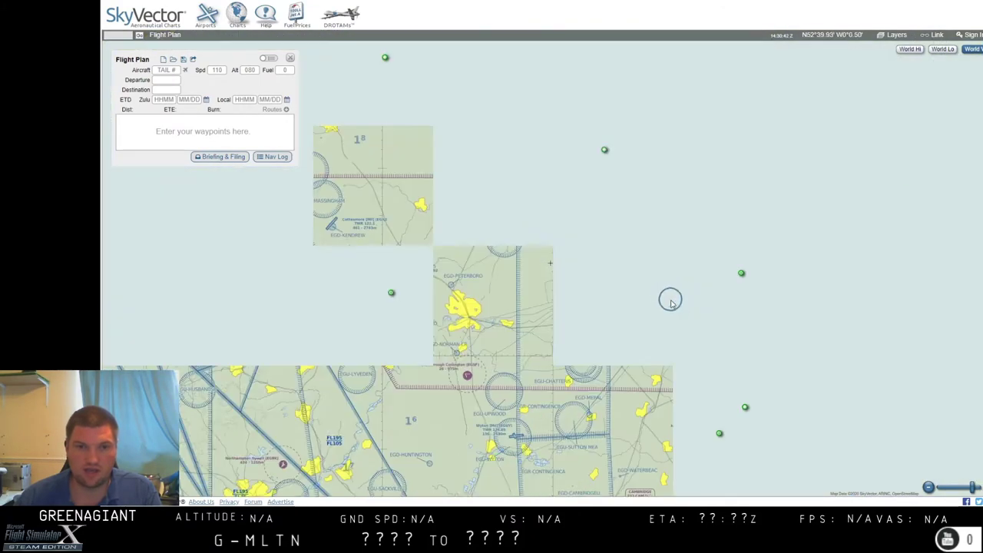
pyautogui.scroll(-3, 665, 299)
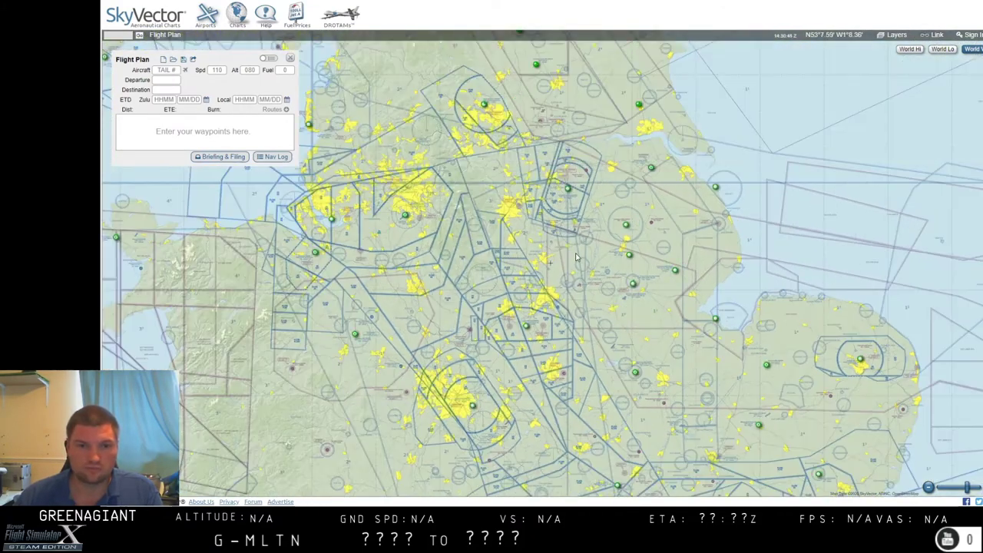
pyautogui.moveTo(576, 257); pyautogui.dragTo(663, 407)
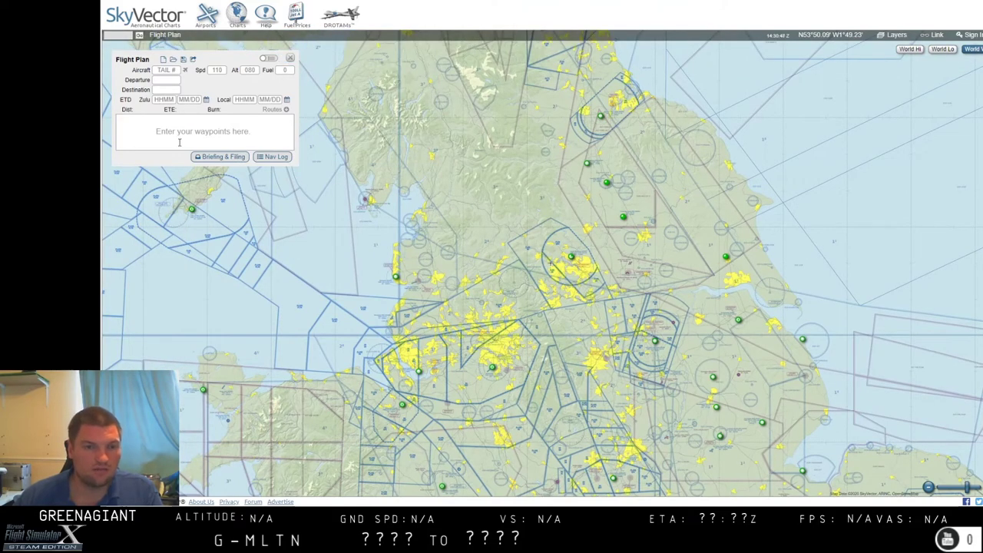
pyautogui.moveTo(231, 200); pyautogui.dragTo(387, 129)
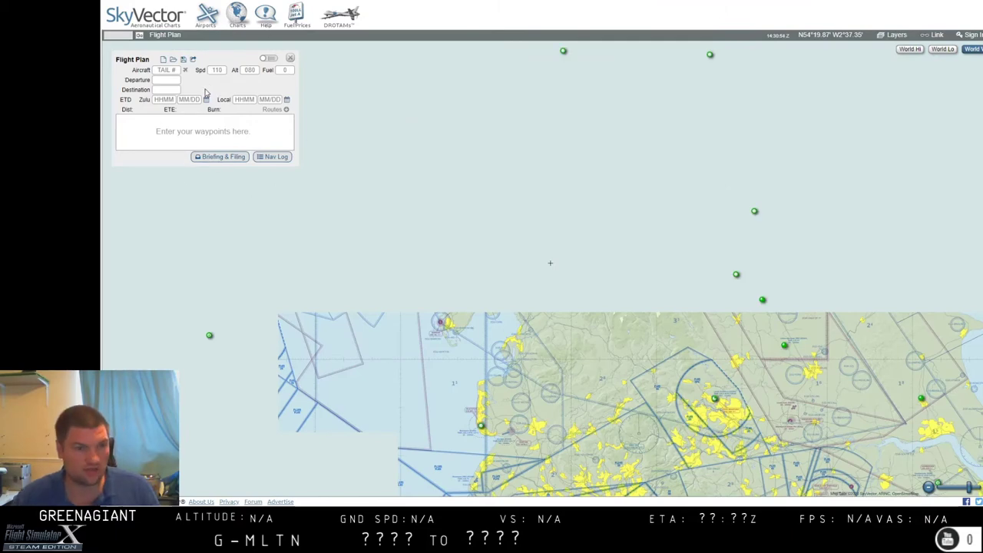
# Step: Enlarge the page to 175% and locate Leeming's station before entering the departure
pyautogui.hotkey('ctrl', '+')
pyautogui.hotkey('ctrl', '+')
pyautogui.hotkey('ctrl', '+')
pyautogui.hotkey('ctrl', '+')
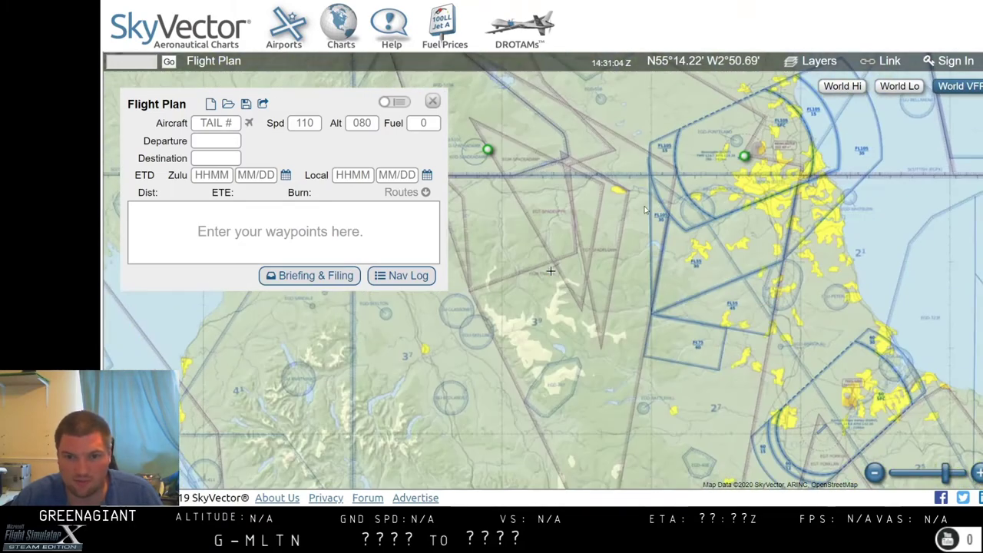
pyautogui.moveTo(662, 198)
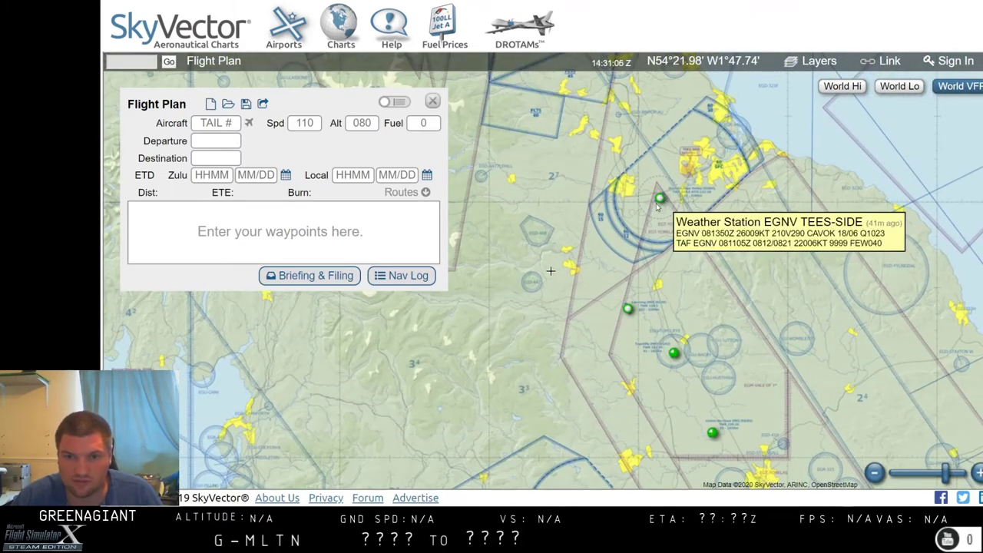
pyautogui.moveTo(715, 288)
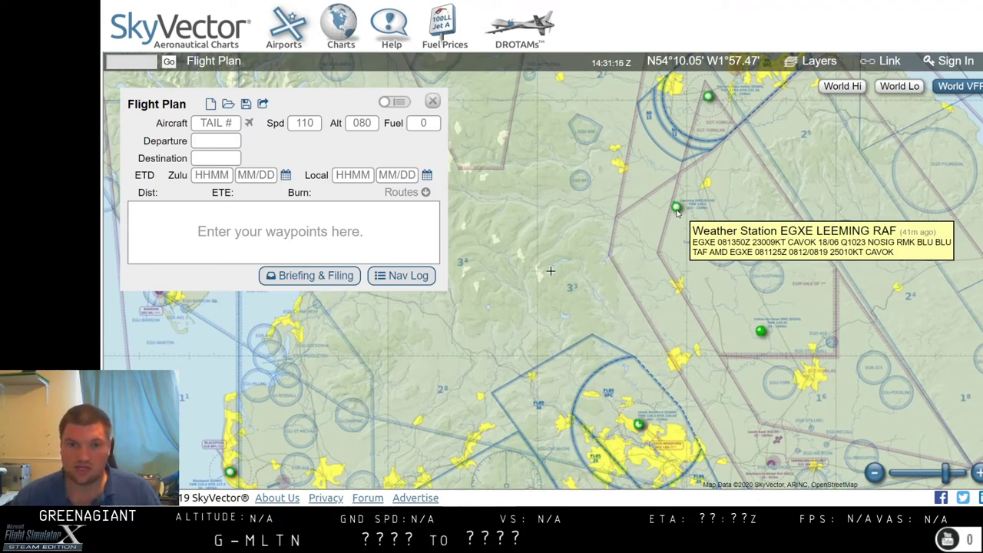
pyautogui.click(205, 141)
# Step: Enter EGXE (Leeming) as the departure airport
pyautogui.write('EGXE')
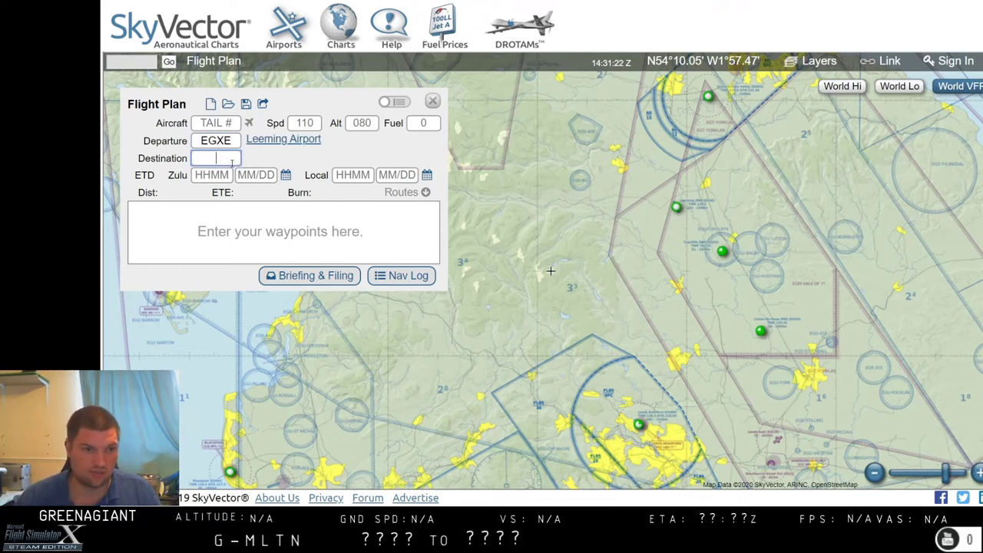
pyautogui.press('Tab')
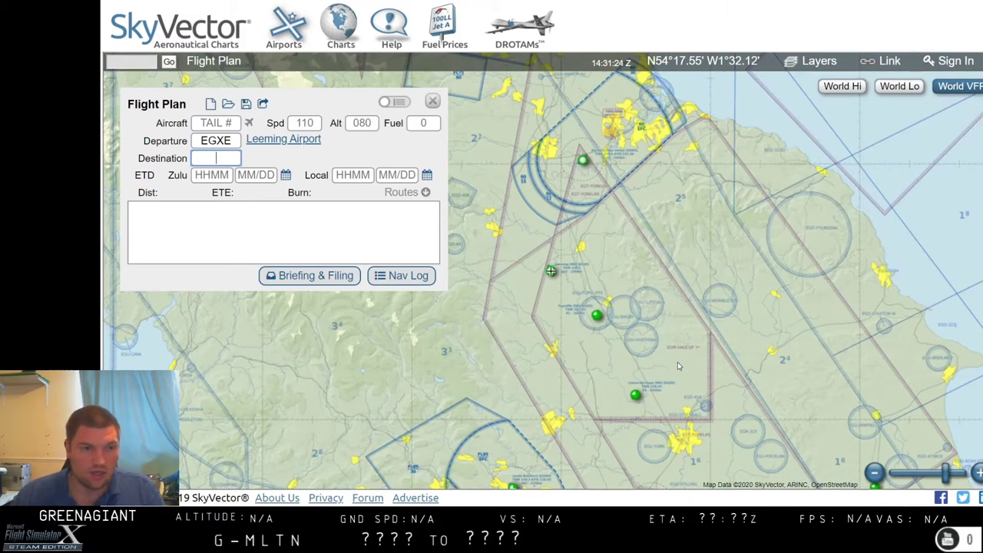
pyautogui.moveTo(762, 342); pyautogui.dragTo(523, 46)
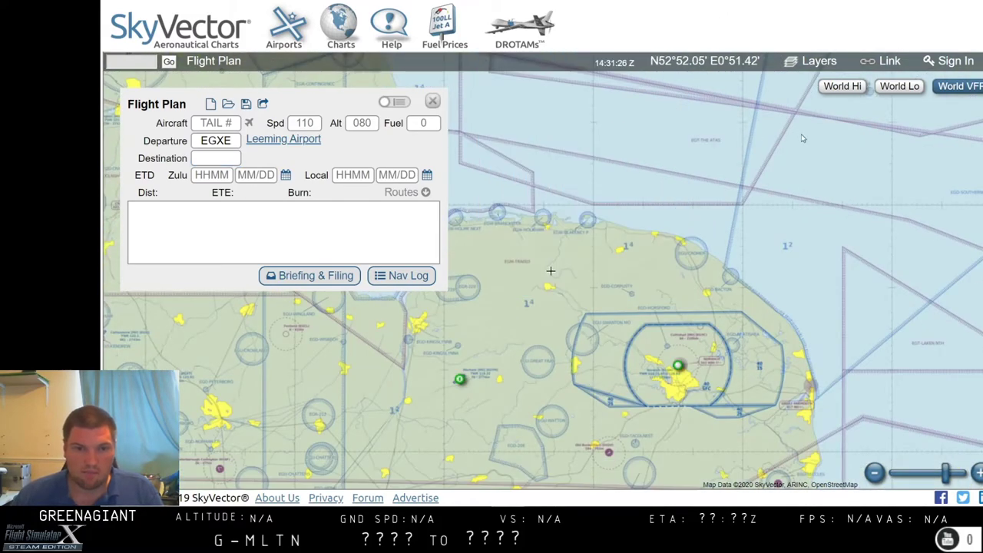
pyautogui.moveTo(427, 400); pyautogui.dragTo(680, 257)
pyautogui.moveTo(674, 239)
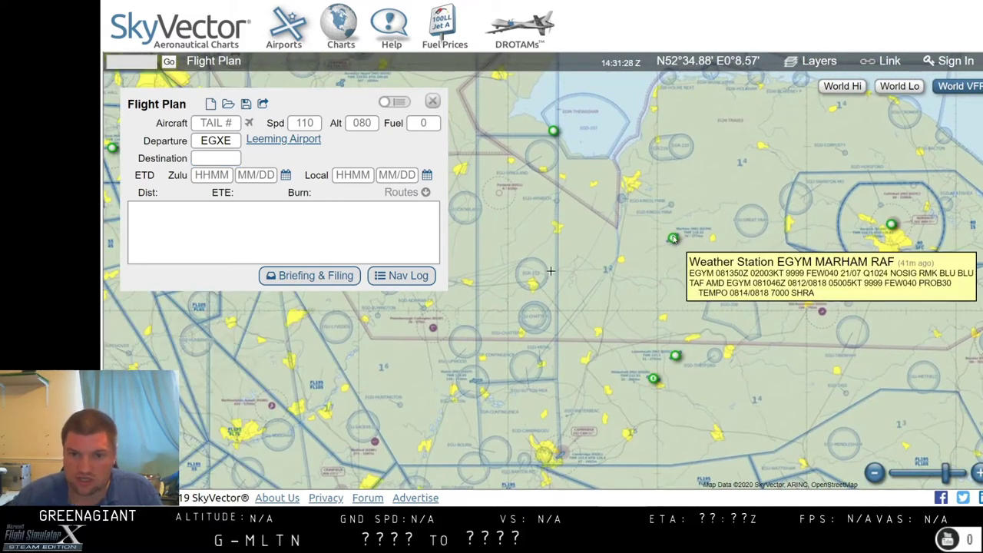
# Step: Set EGYM (Marham) as destination, drawing the 123.9 nm, 1:04 ETE route
pyautogui.click(223, 158)
pyautogui.write('EGYM')
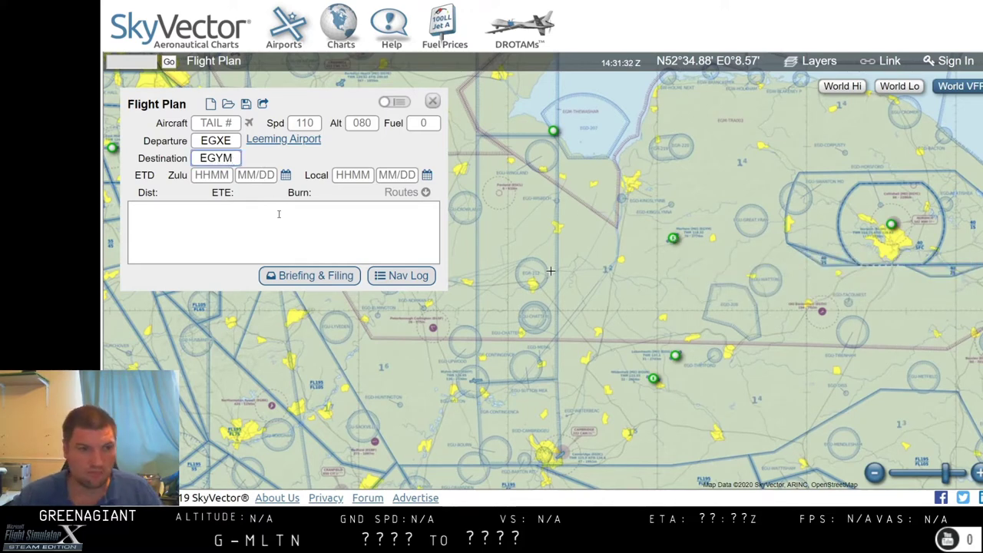
pyautogui.click(278, 214)
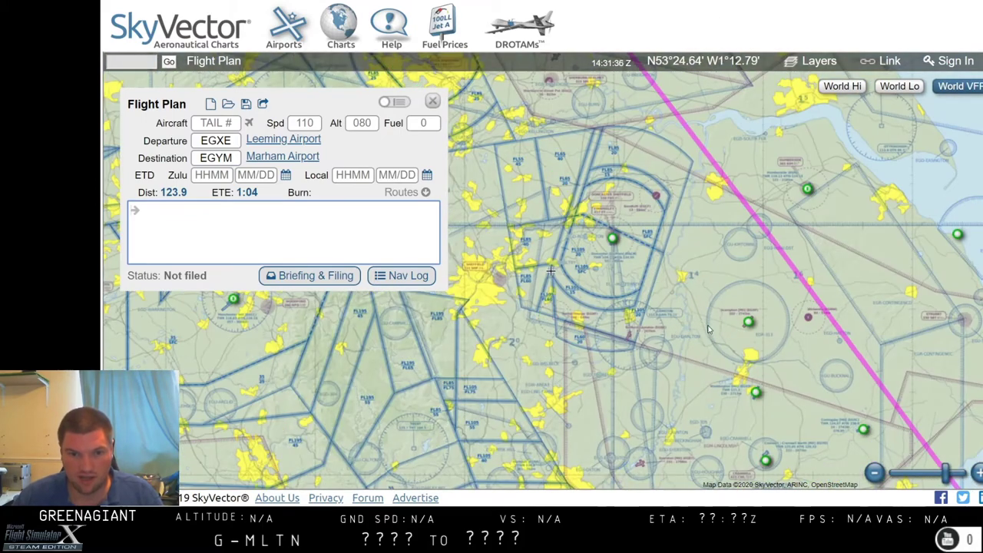
pyautogui.moveTo(730, 400); pyautogui.dragTo(659, 175)
pyautogui.scroll(1, 652, 316)
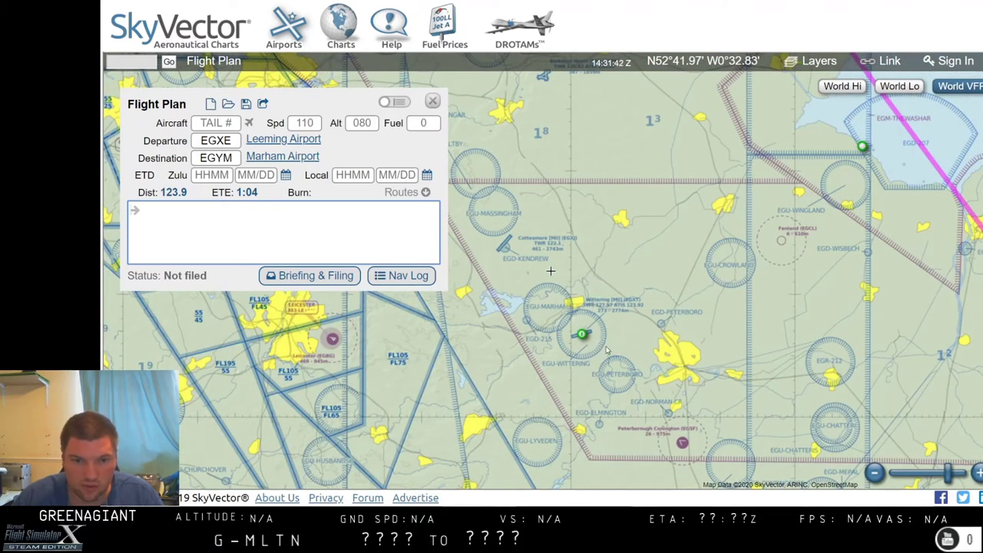
# Step: Add EGXT as the first en-route waypoint, extending the route to 145.4 nm
pyautogui.click(241, 233)
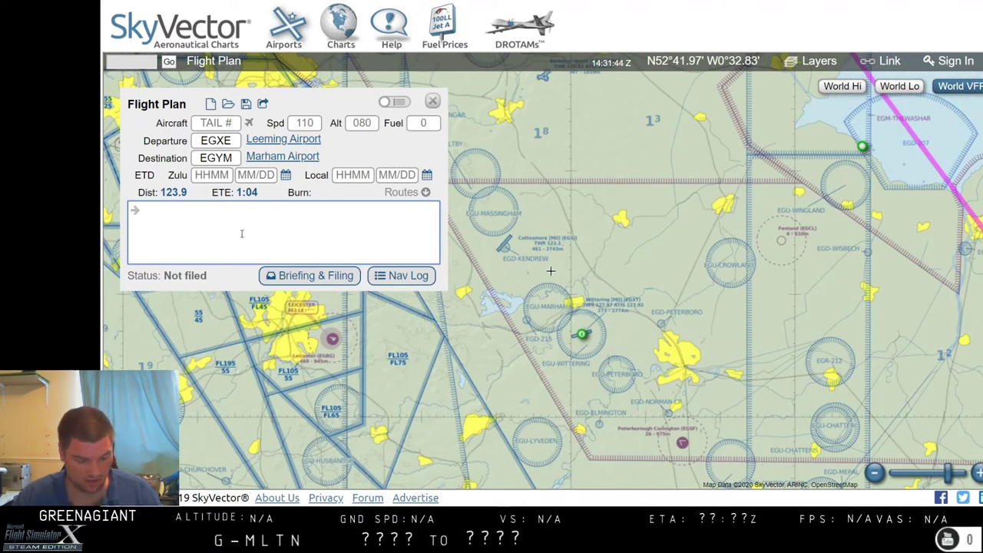
pyautogui.write('egxt')
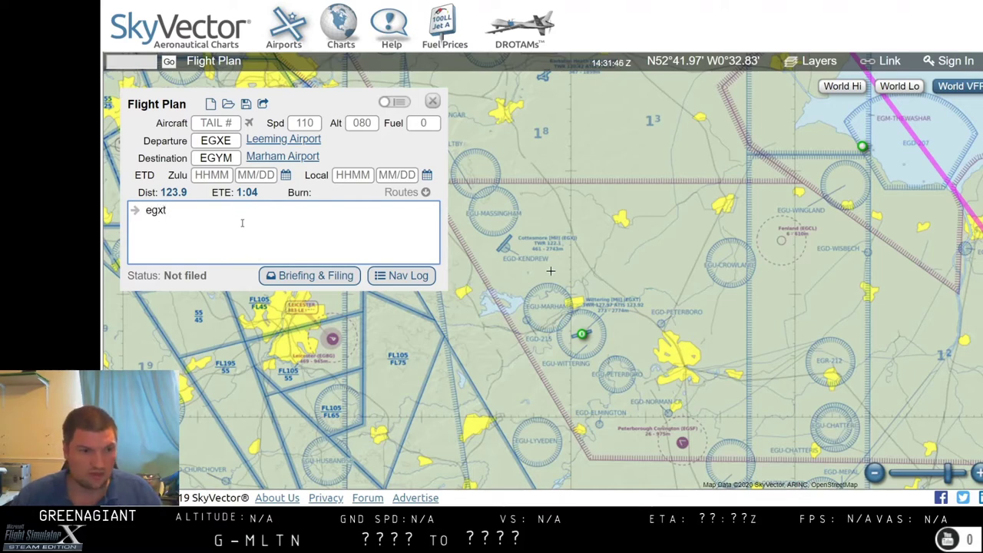
pyautogui.press('space')
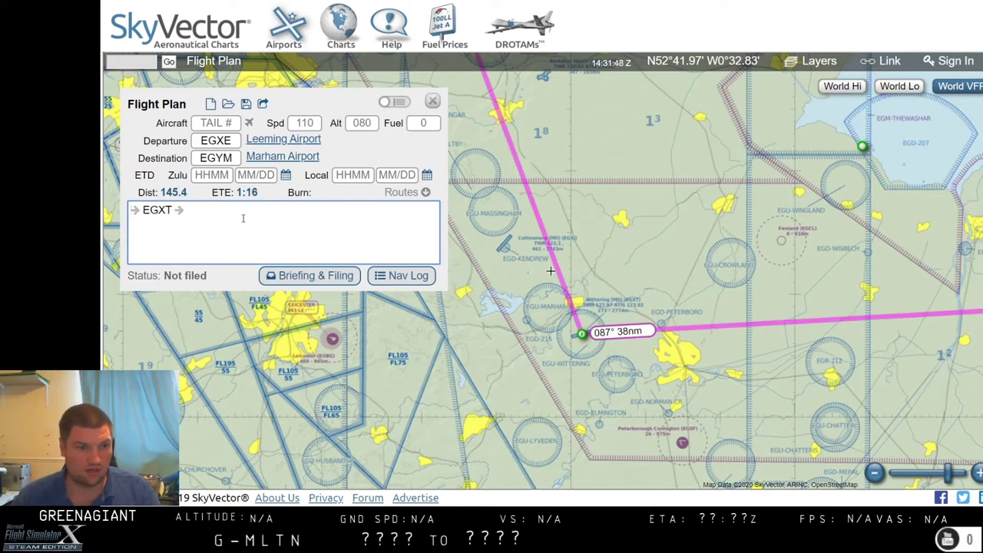
pyautogui.scroll(-1, 623, 155)
pyautogui.scroll(-1, 623, 155)
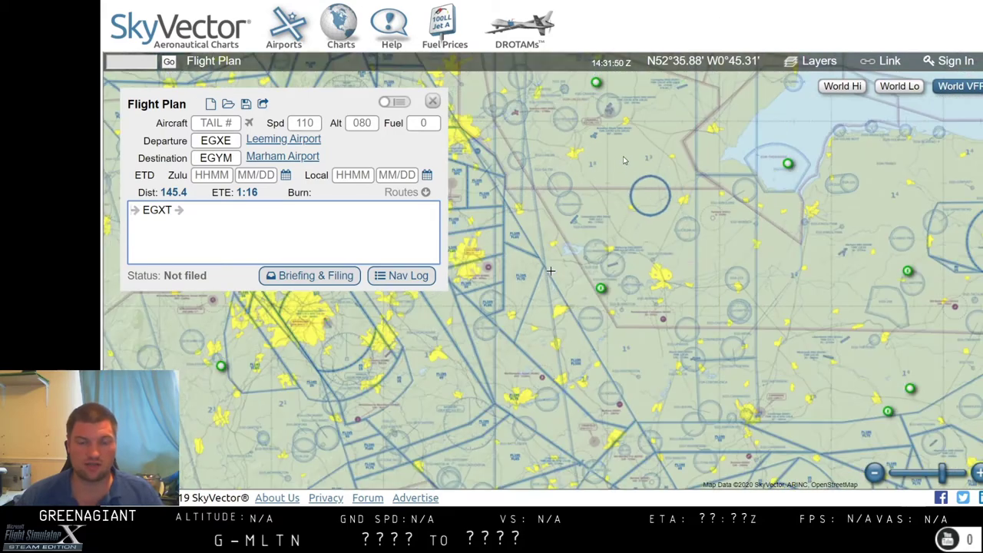
pyautogui.moveTo(623, 155); pyautogui.dragTo(699, 250)
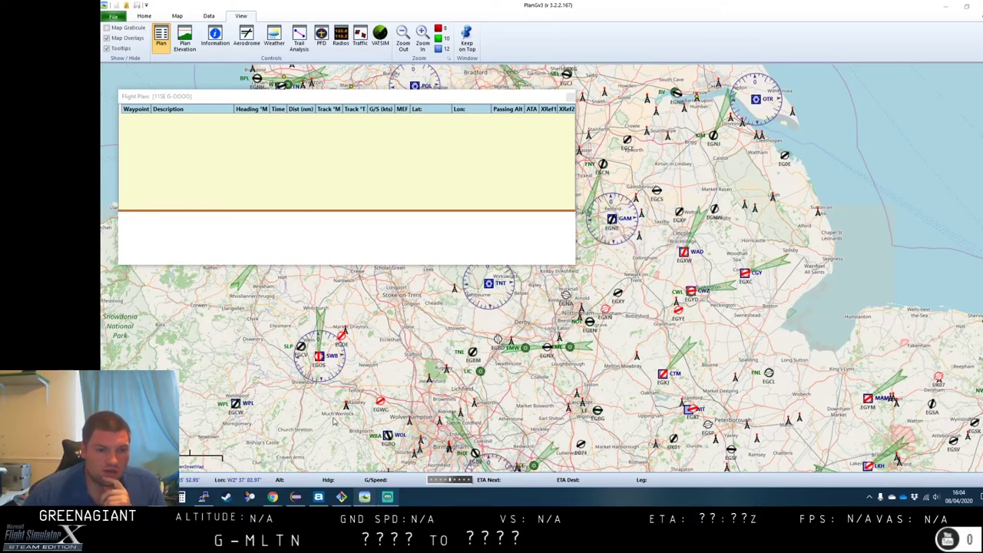
# Step: Bring the SkyVector Chrome window back in front of Plan G
pyautogui.moveTo(275, 499)
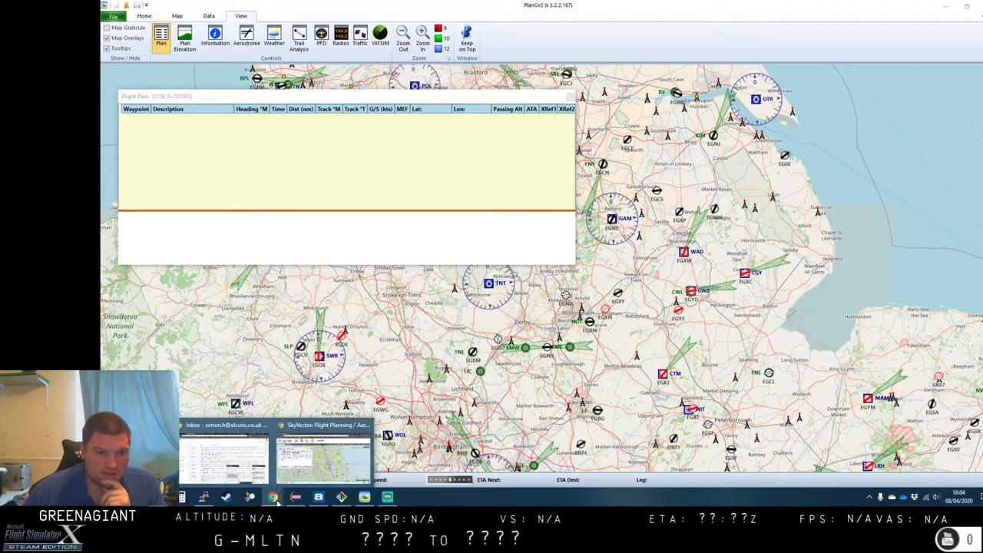
pyautogui.click(307, 464)
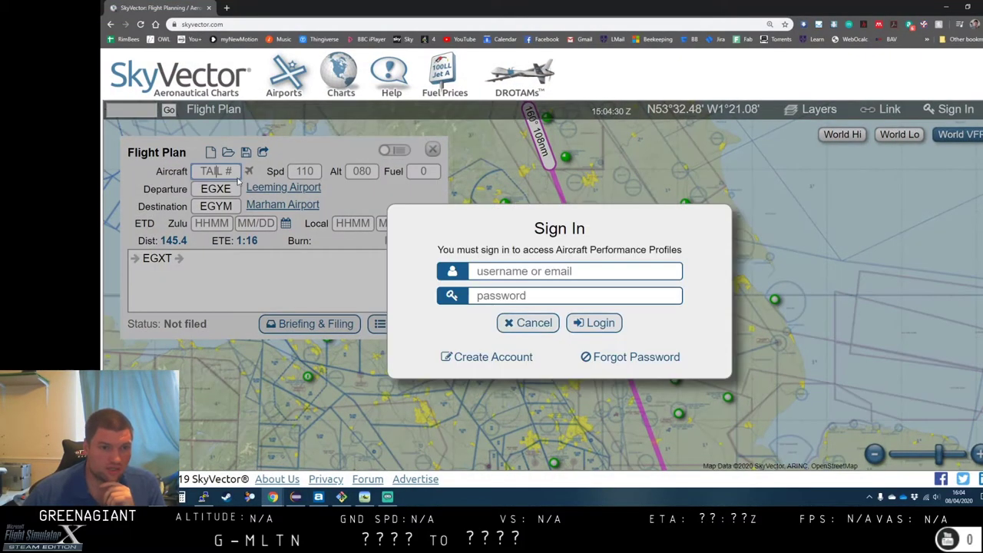
# Step: Sign in and apply the saved WYC21 aircraft profile to the flight plan
pyautogui.click(202, 171)
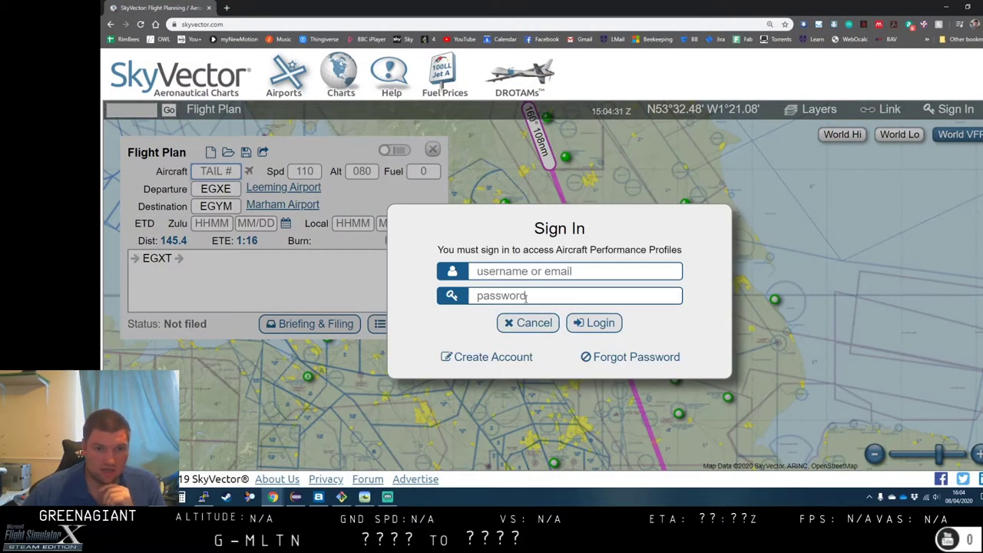
pyautogui.click(598, 323)
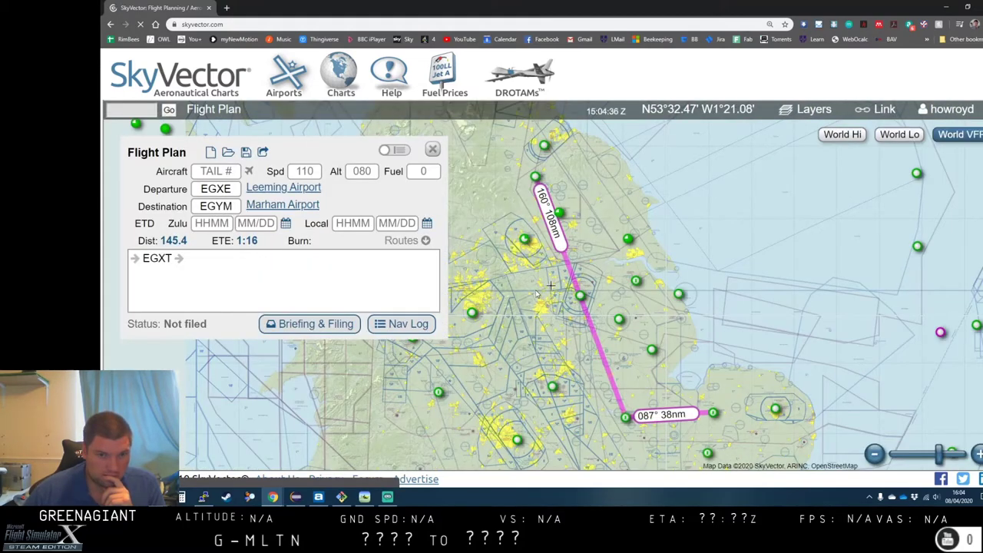
pyautogui.click(218, 171)
pyautogui.click(220, 170)
pyautogui.click(212, 189)
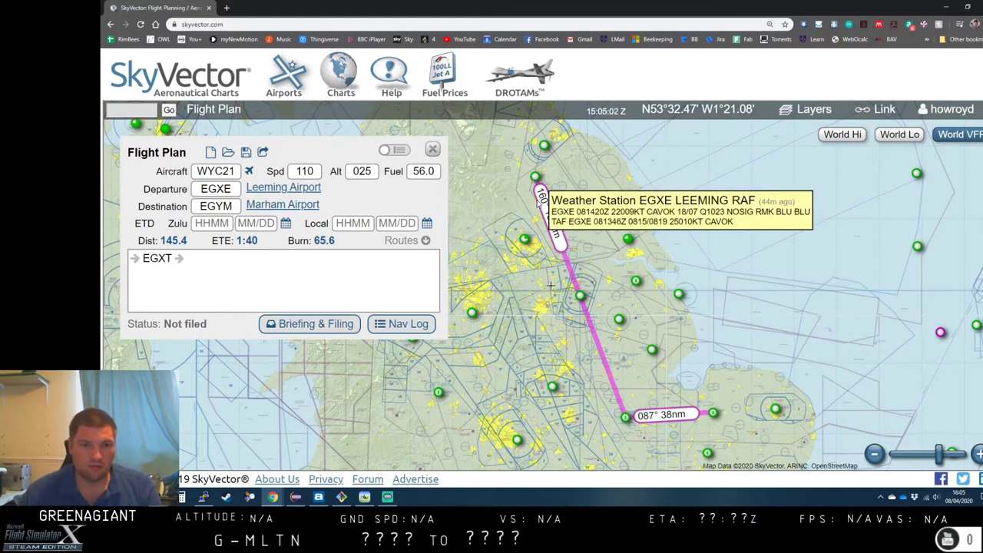
# Step: Read the weather reports for the waypoints along the EGXE–EGXT–EGYM route
pyautogui.moveTo(626, 425)
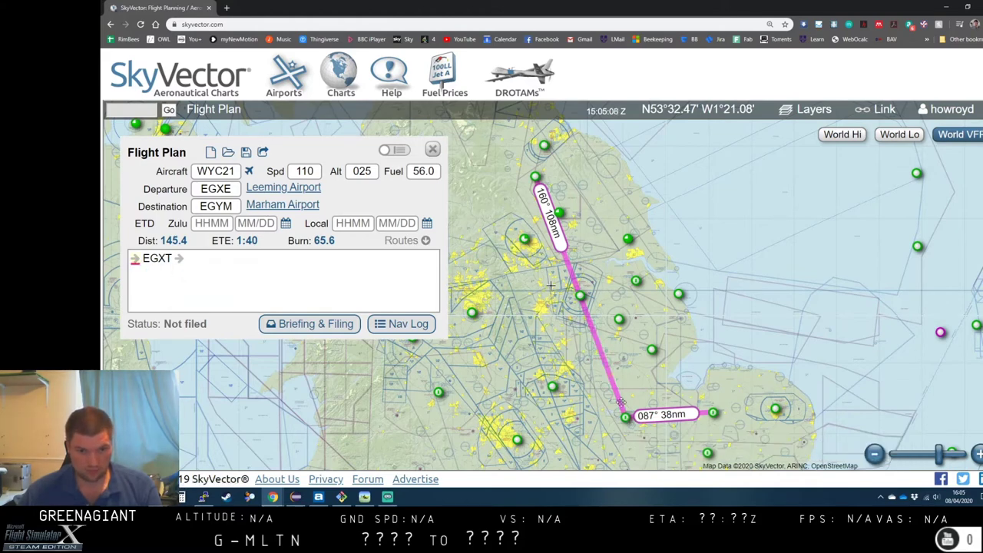
pyautogui.moveTo(708, 410)
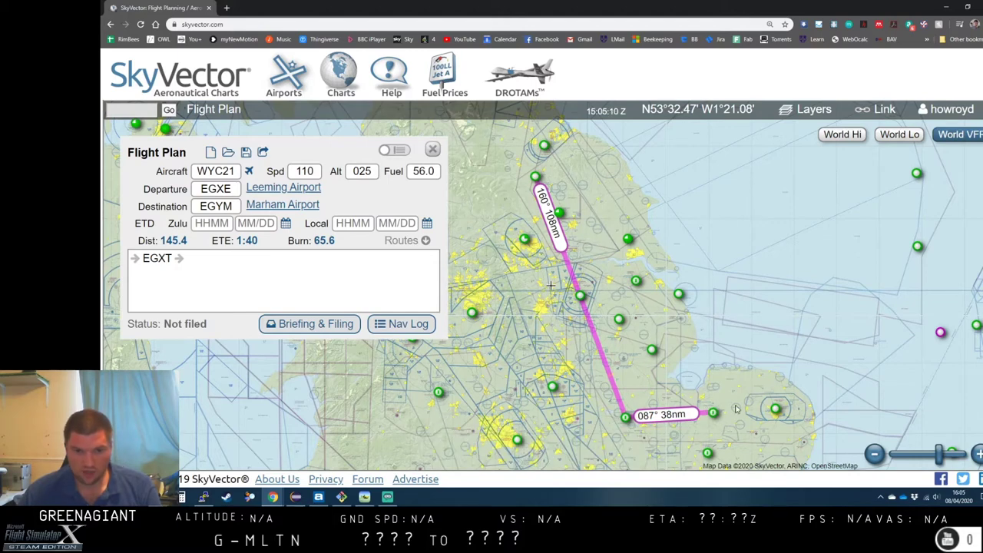
pyautogui.moveTo(580, 295)
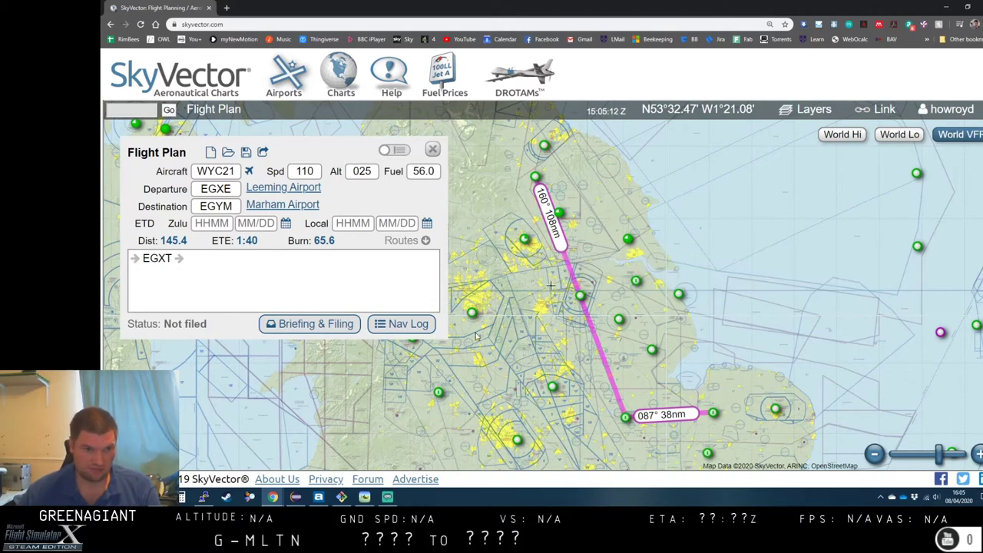
# Step: Generate the WYC21 nav log and enlarge it to show the waypoint table
pyautogui.click(421, 329)
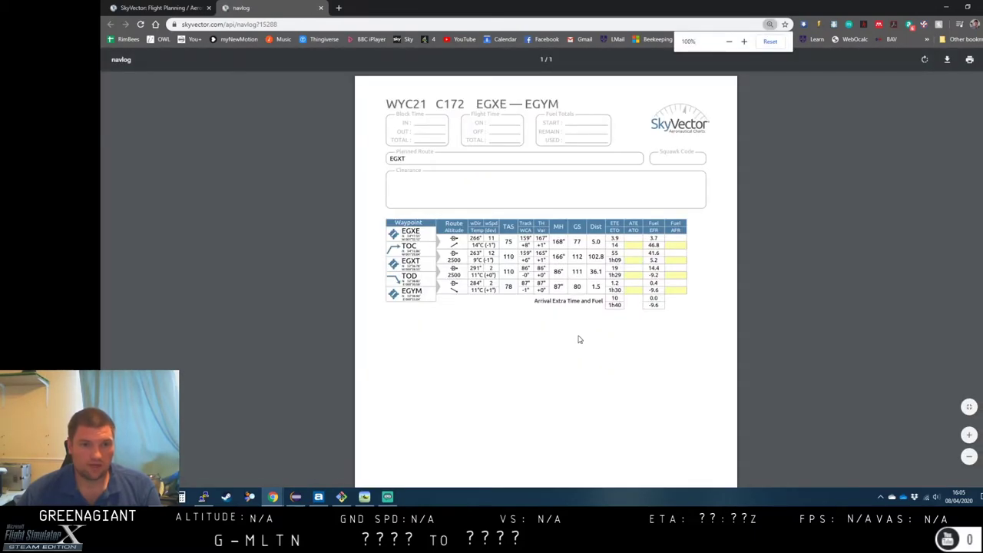
pyautogui.click(969, 435)
pyautogui.click(969, 435)
pyautogui.click(969, 435)
pyautogui.click(969, 435)
pyautogui.click(969, 435)
pyautogui.scroll(-1, 795, 314)
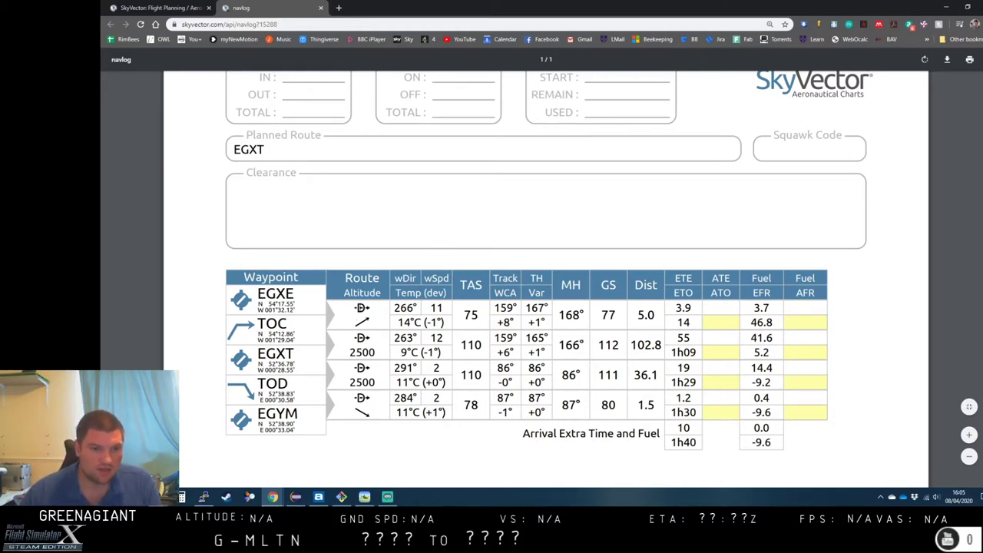
# Step: Highlight the EGXE, EGXT and TOC waypoints and the climb symbol in the table
pyautogui.moveTo(353, 307); pyautogui.dragTo(370, 307)
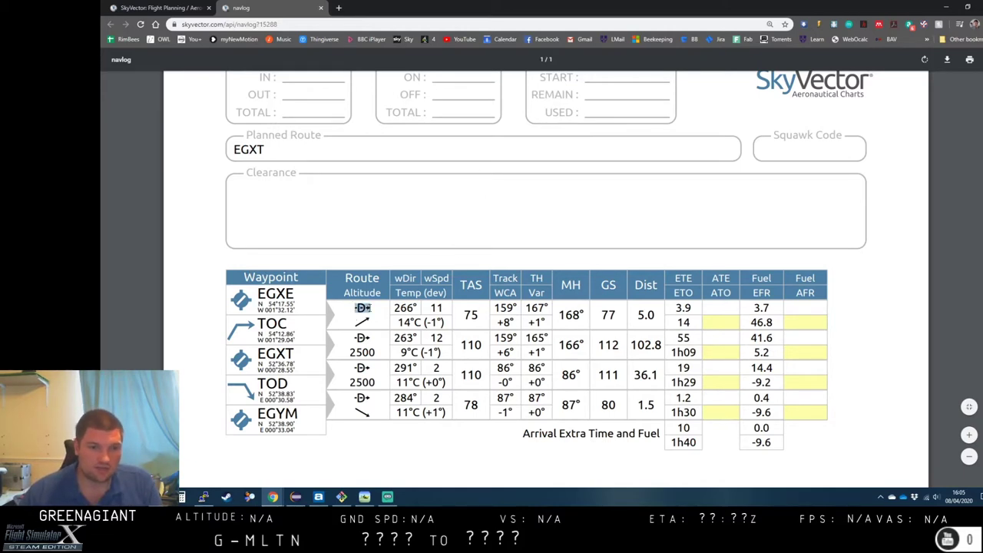
pyautogui.click(377, 305)
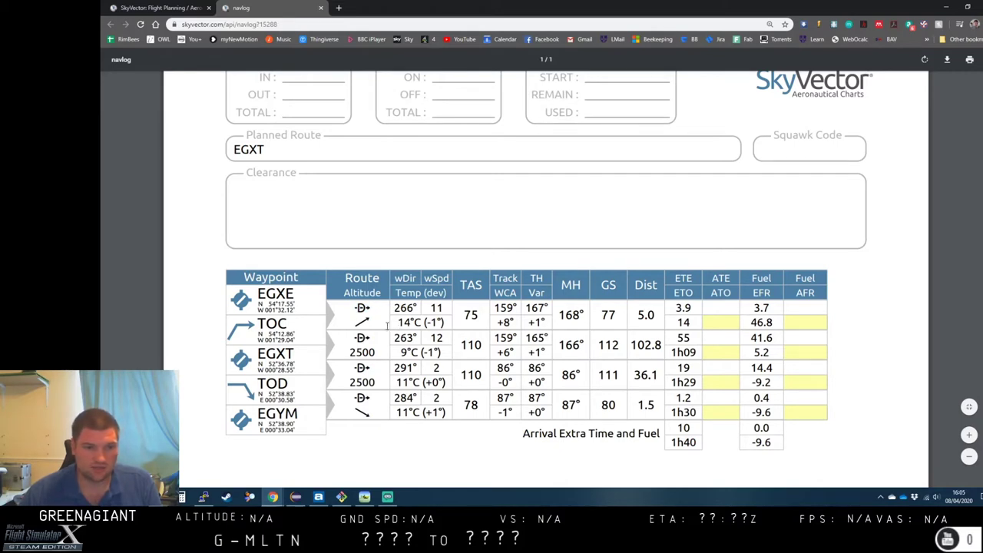
pyautogui.doubleClick(295, 295)
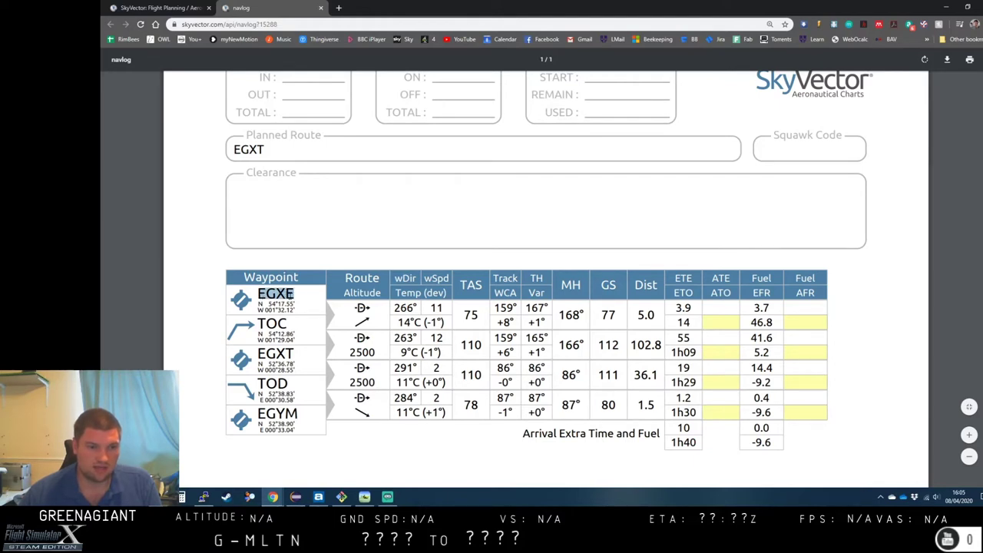
pyautogui.doubleClick(298, 352)
pyautogui.click(291, 354)
pyautogui.doubleClick(260, 333)
pyautogui.click(263, 338)
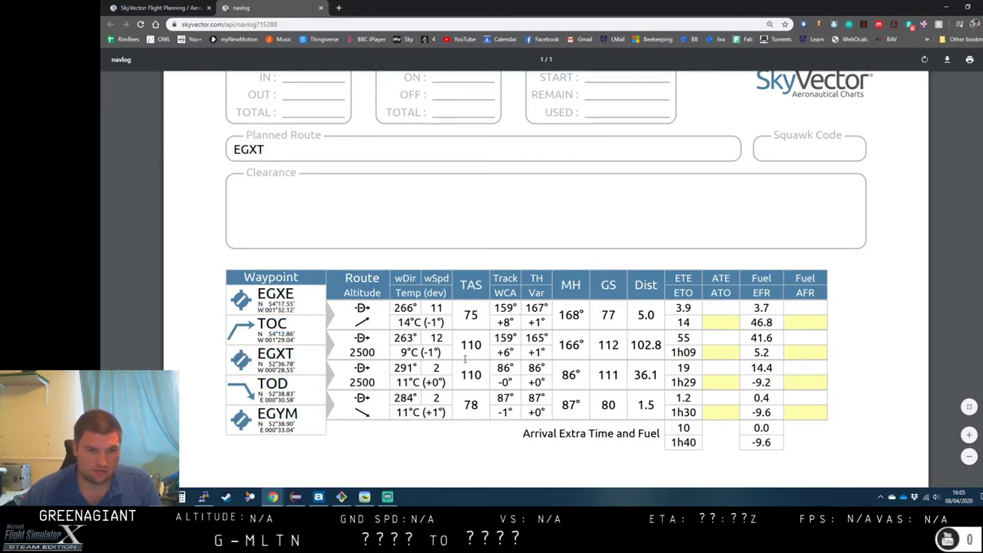
pyautogui.moveTo(354, 326); pyautogui.dragTo(373, 317)
pyautogui.click(381, 327)
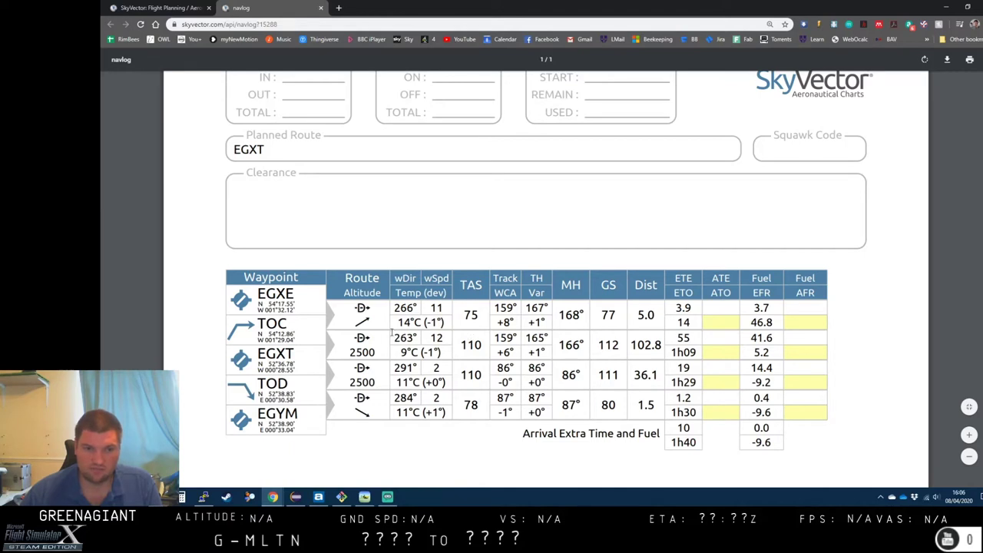
# Step: Highlight the temperature deviation, the -1° at TOC and the 159° first-leg track, then return to the chart
pyautogui.moveTo(425, 293); pyautogui.dragTo(449, 293)
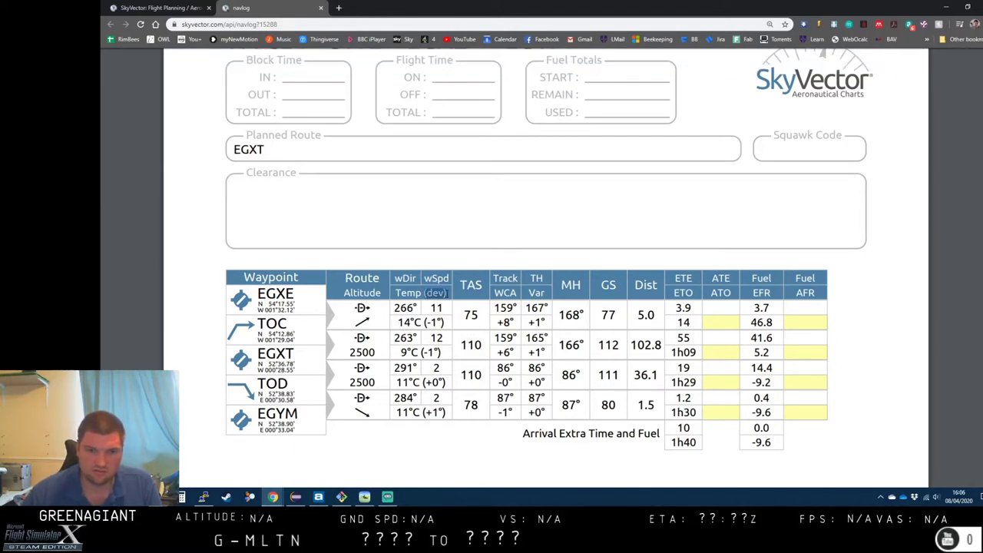
pyautogui.moveTo(445, 322); pyautogui.dragTo(422, 322)
pyautogui.click(433, 322)
pyautogui.moveTo(447, 322); pyautogui.dragTo(422, 322)
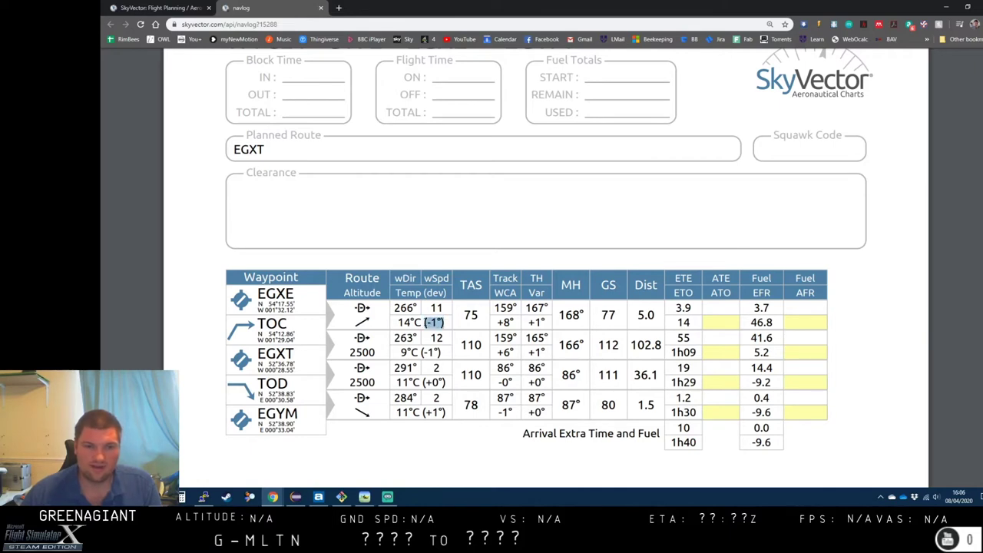
pyautogui.click(424, 322)
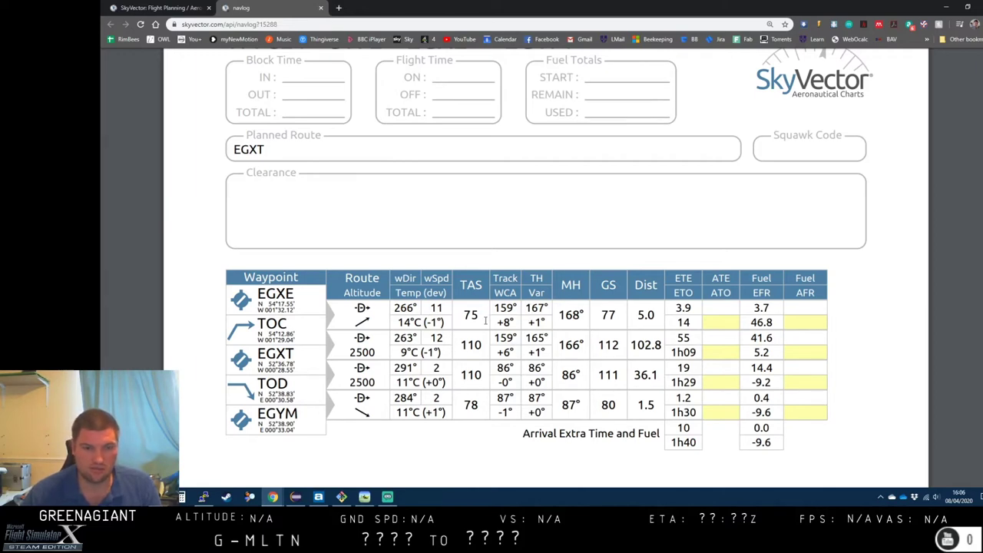
pyautogui.moveTo(495, 306); pyautogui.dragTo(519, 313)
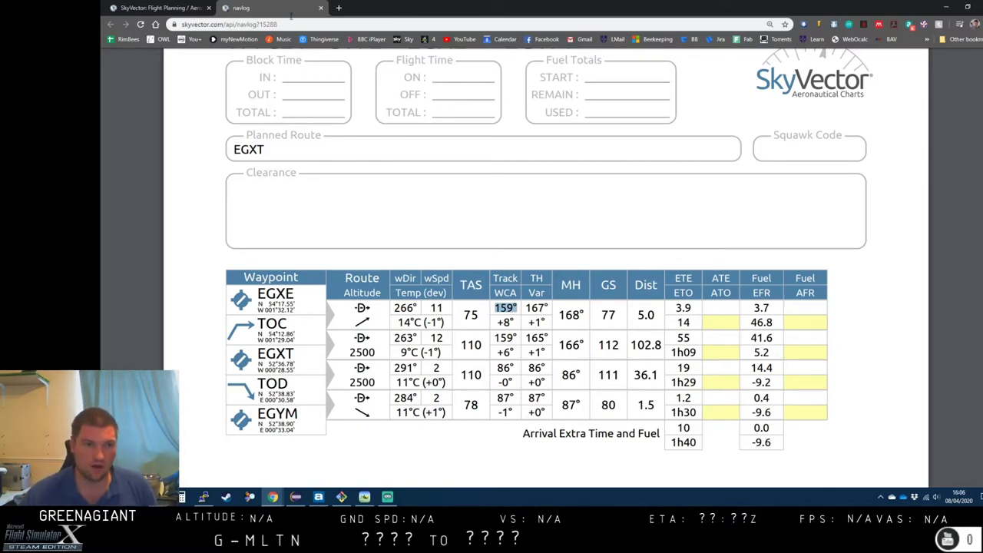
pyautogui.hotkey('ctrl', 'Tab')
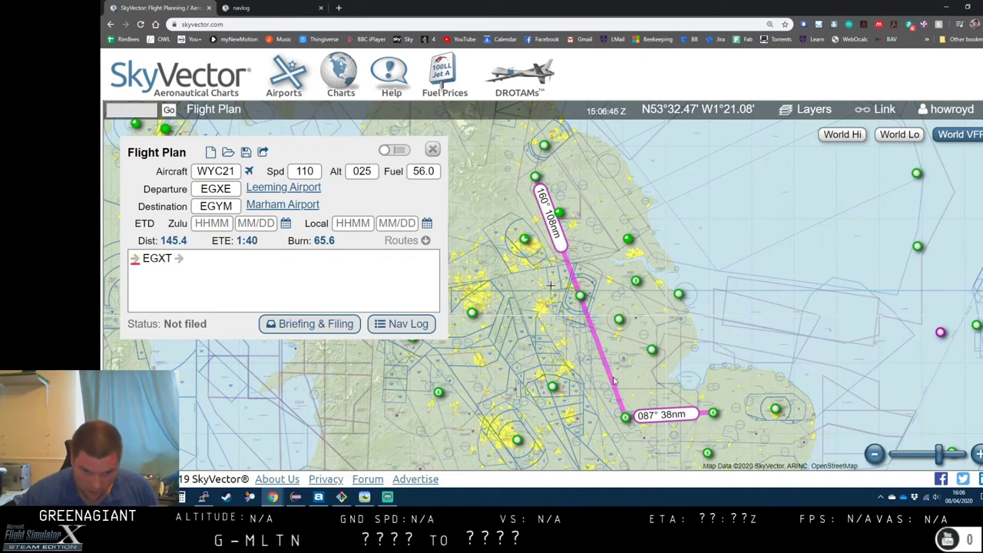
# Step: Move between the nav log and chart tabs checking waypoint weather, ending on the nav log
pyautogui.moveTo(629, 400)
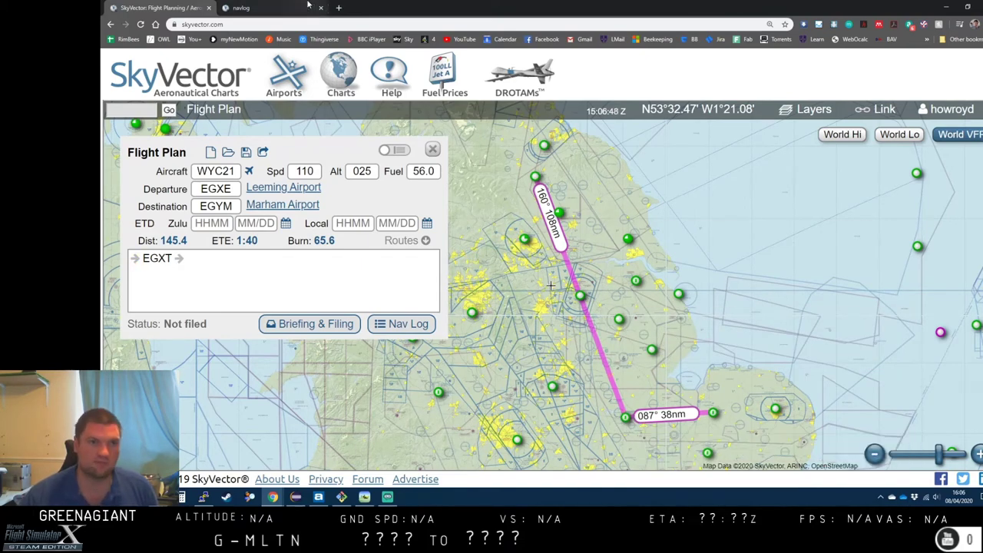
pyautogui.hotkey('ctrl', 'Tab')
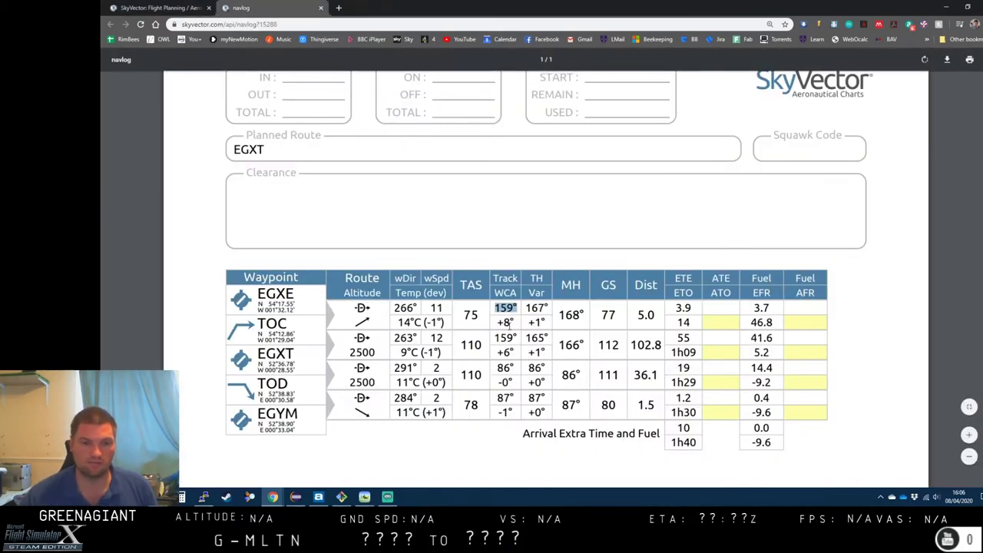
pyautogui.click(495, 291)
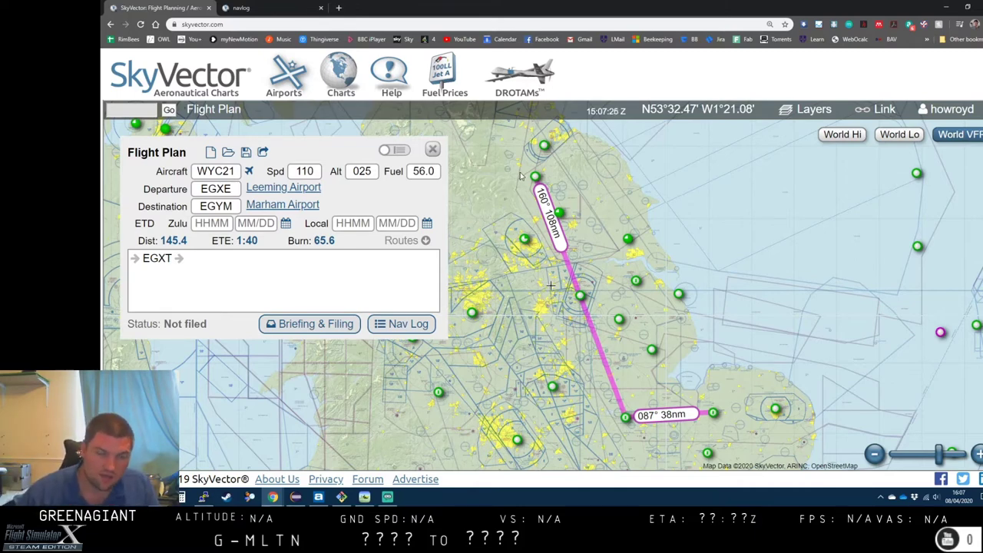
pyautogui.moveTo(580, 297)
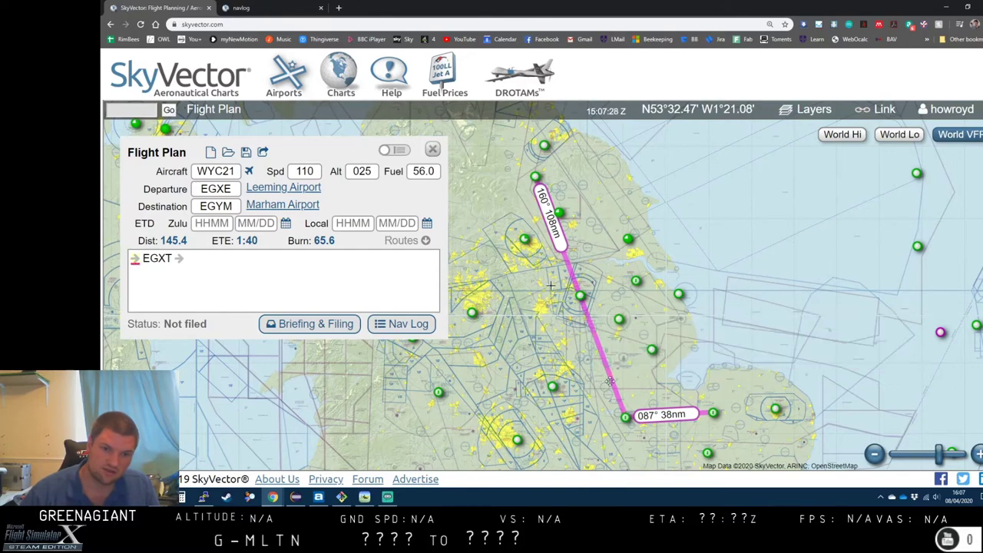
pyautogui.moveTo(559, 214)
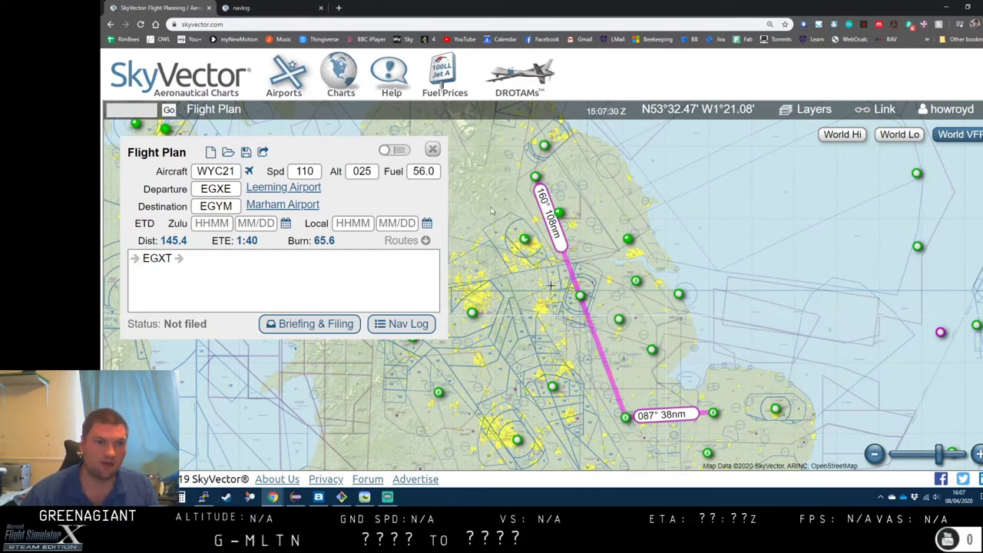
pyautogui.hotkey('ctrl', 'Tab')
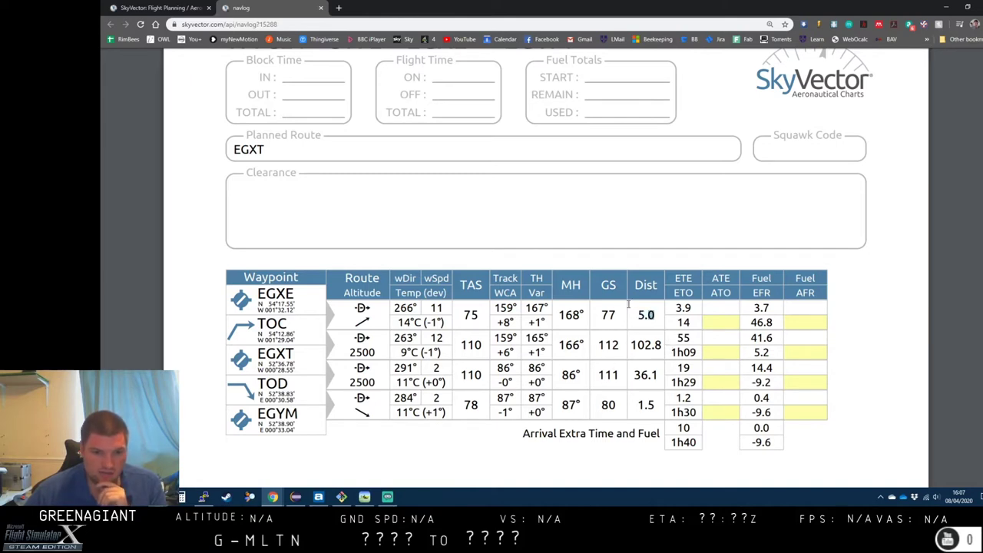
# Step: Review the nav log table: the 5.0 first leg, TOC latitude, waypoints EGXE and EGXT, and middle legs
pyautogui.moveTo(630, 304); pyautogui.dragTo(644, 329)
pyautogui.click(642, 310)
pyautogui.moveTo(258, 333); pyautogui.dragTo(295, 333)
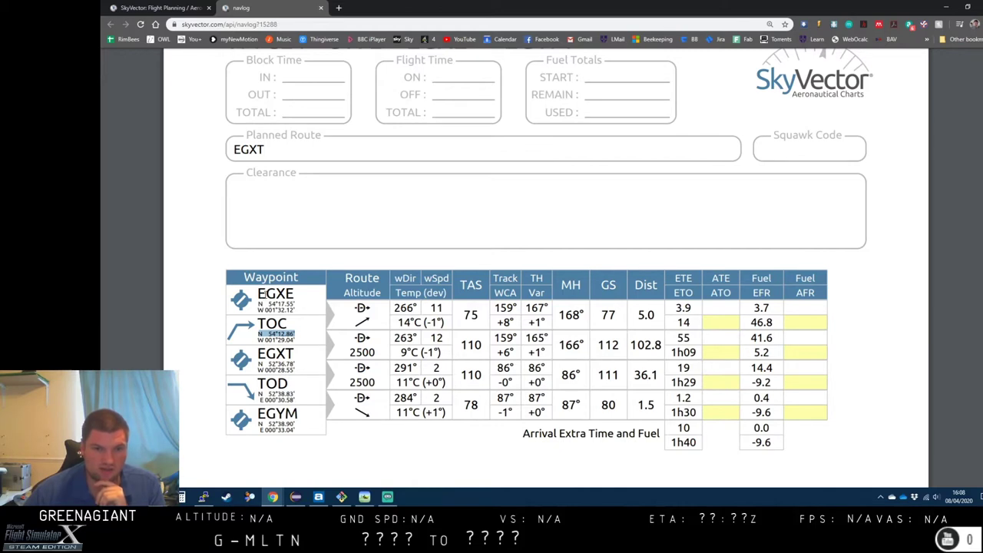
pyautogui.moveTo(259, 293); pyautogui.dragTo(295, 294)
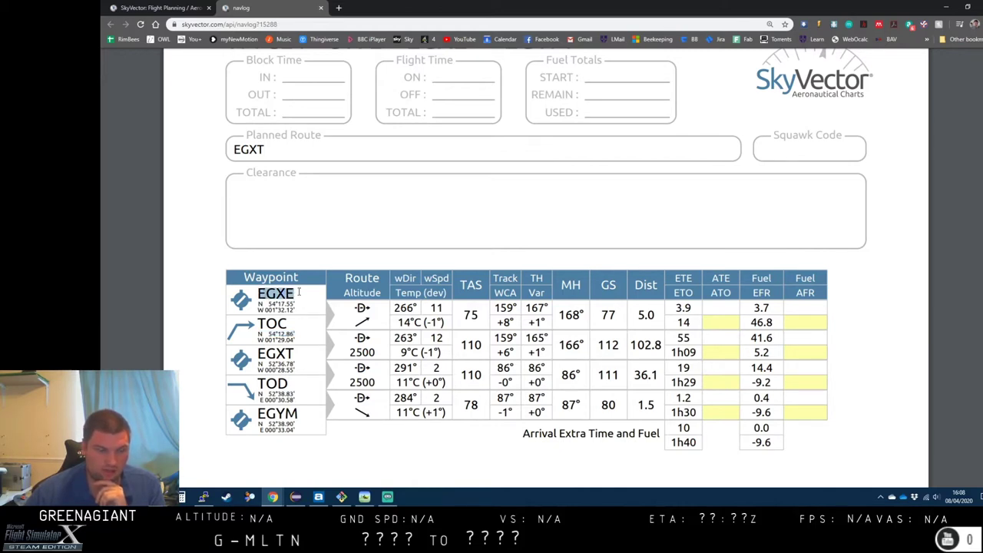
pyautogui.moveTo(259, 354); pyautogui.dragTo(297, 353)
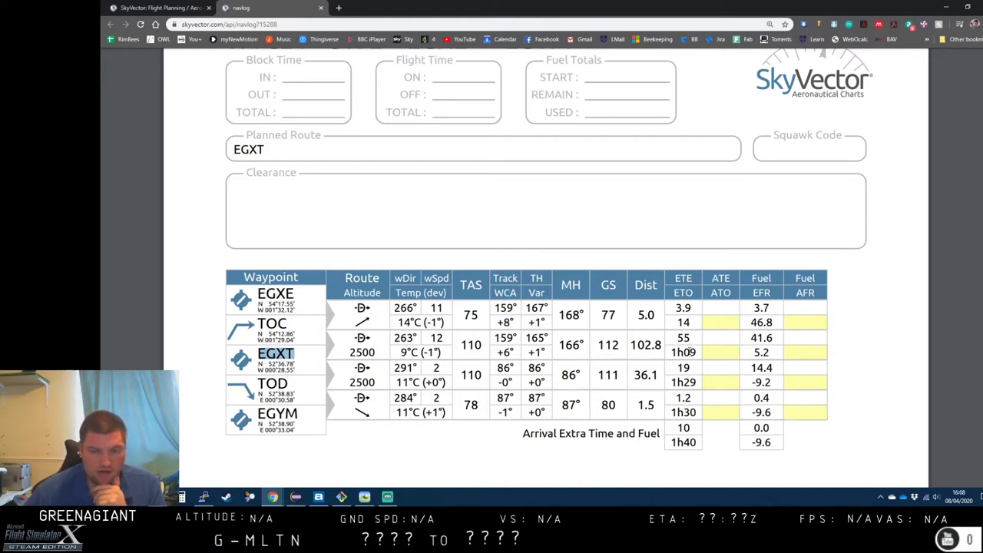
pyautogui.moveTo(682, 338); pyautogui.dragTo(685, 344)
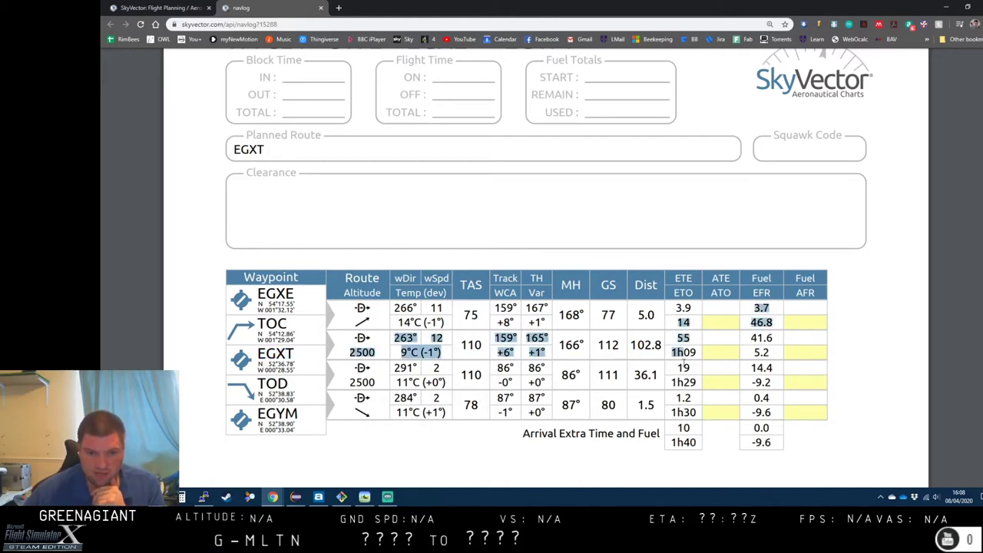
# Step: Highlight the 1h40 total trip time and -9.6 arrival fuel, then return to the flight-plan map
pyautogui.click(694, 352)
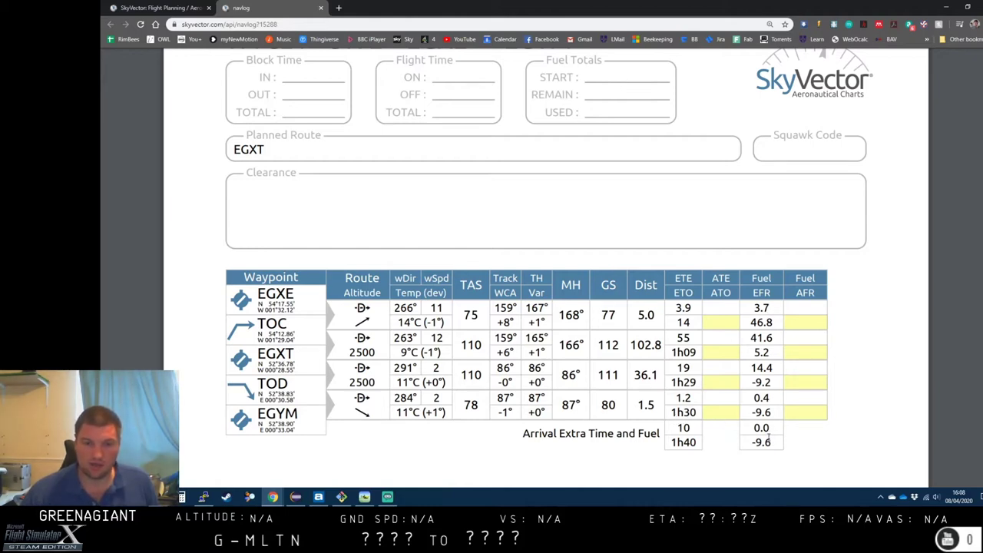
pyautogui.moveTo(770, 437); pyautogui.dragTo(672, 442)
pyautogui.click(722, 444)
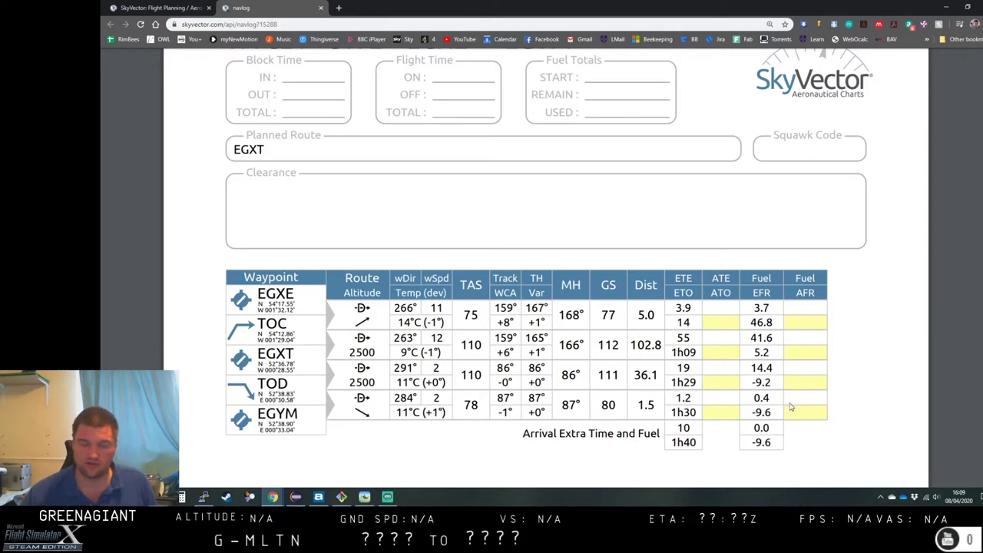
pyautogui.moveTo(771, 442); pyautogui.dragTo(749, 442)
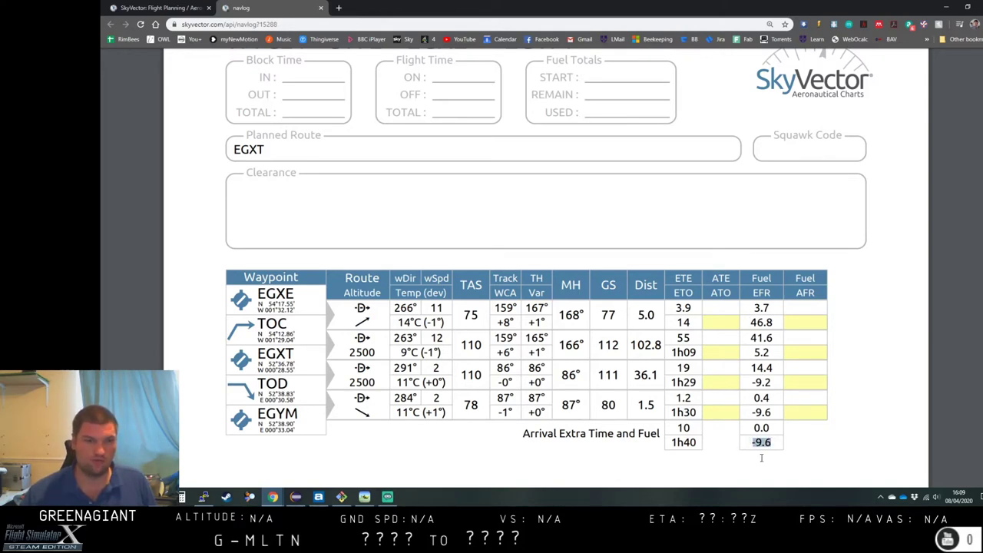
pyautogui.click(158, 7)
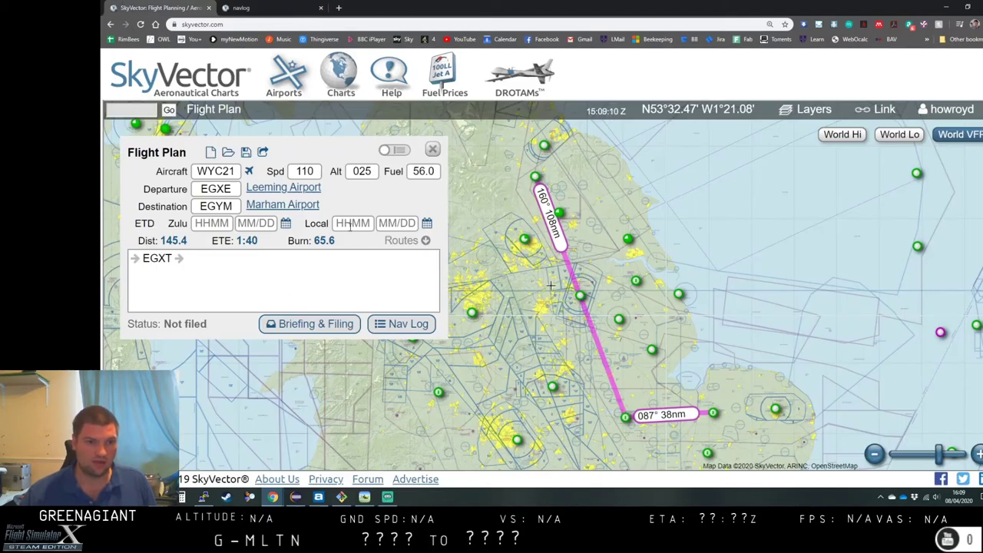
# Step: Change the flight plan's fuel load from 56.0 to 70
pyautogui.doubleClick(424, 170)
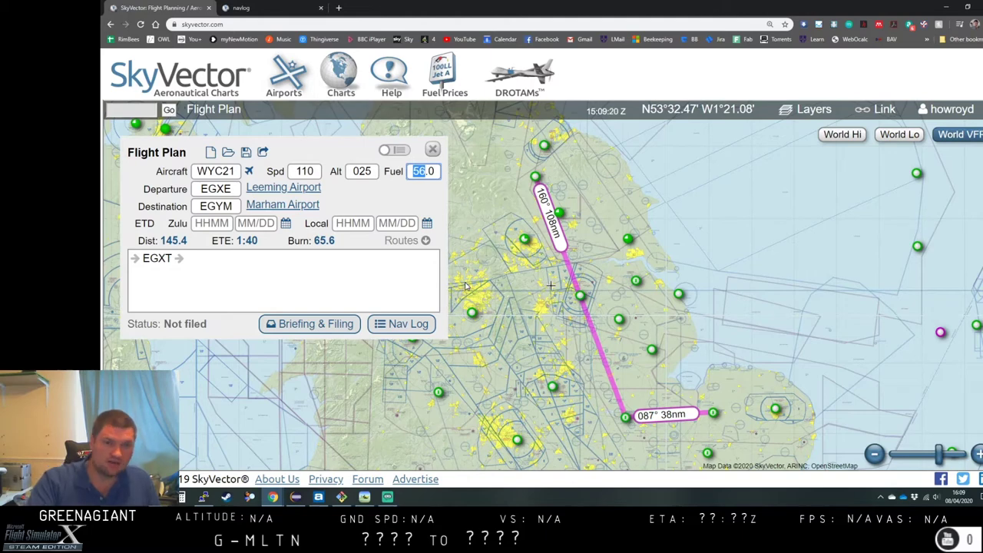
pyautogui.write('70')
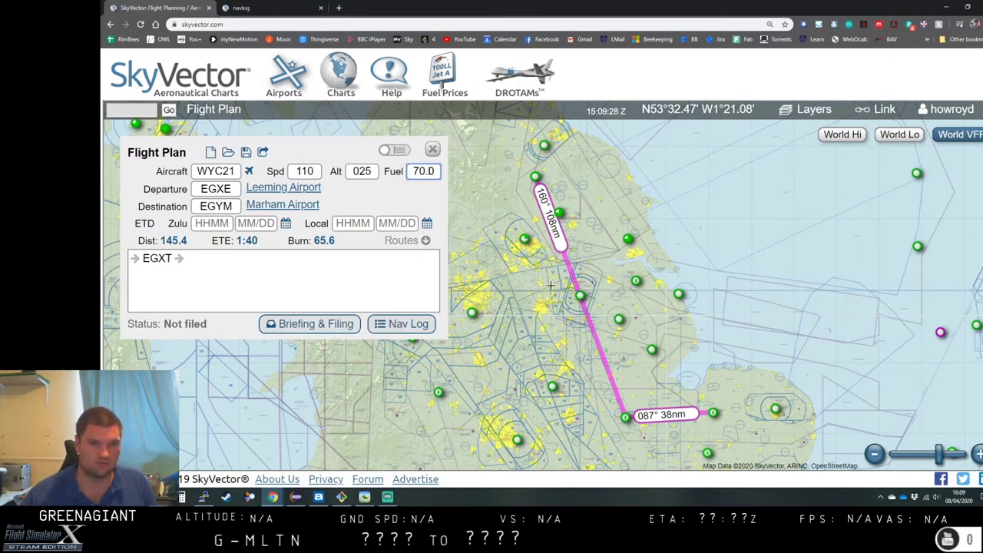
pyautogui.click(429, 188)
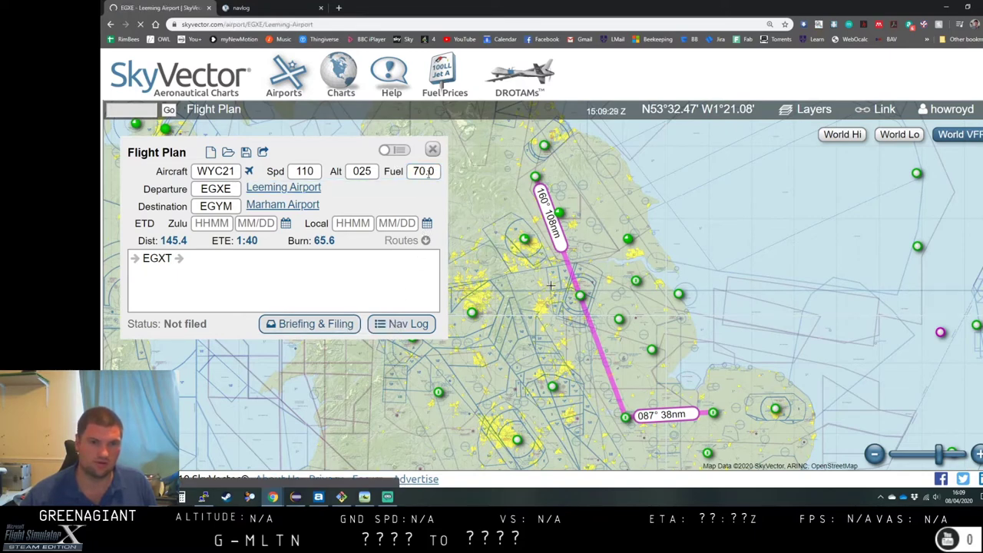
pyautogui.hotkey('alt', 'Left')
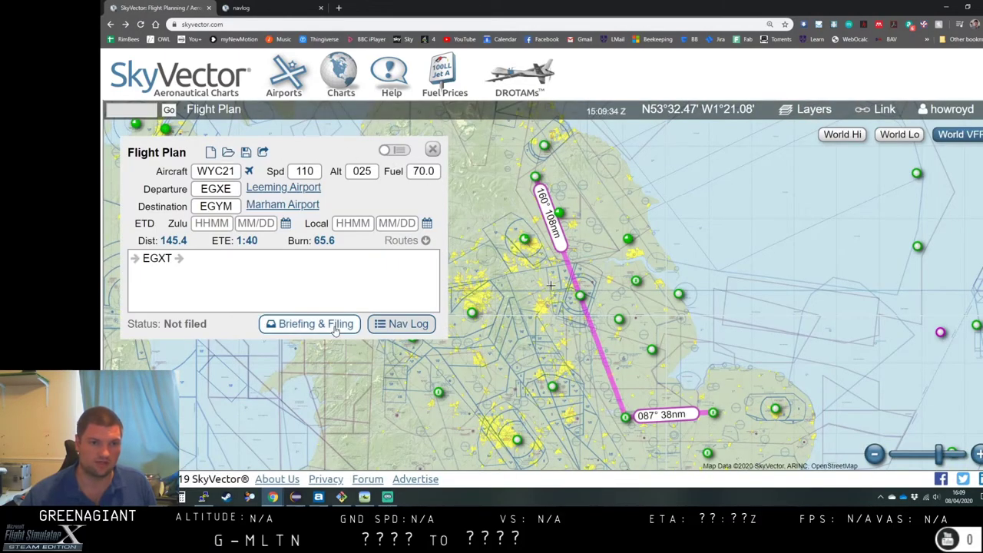
pyautogui.click(336, 330)
# Step: Dismiss the filing form, generate a fresh nav log and zoom into its waypoint table
pyautogui.click(537, 149)
pyautogui.click(404, 323)
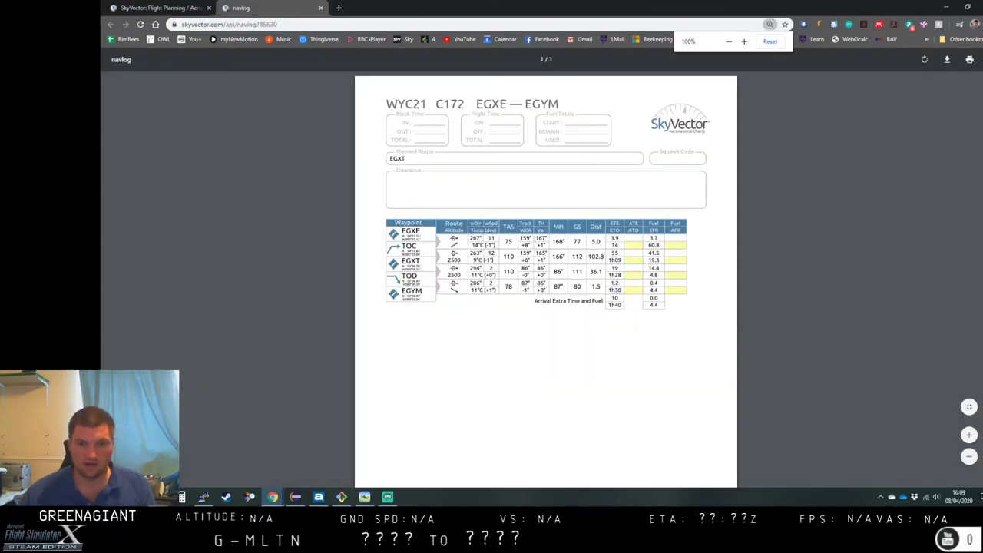
pyautogui.click(969, 435)
pyautogui.click(969, 434)
pyautogui.click(968, 435)
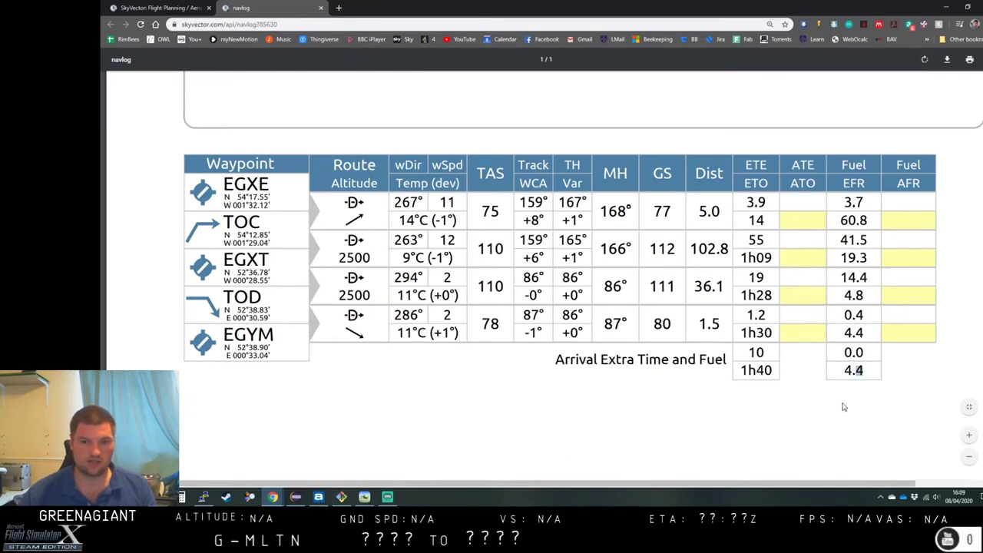
# Step: Check the 4.4 arrival fuel, the EGXE and TOC rows, and the destination EGYM
pyautogui.moveTo(871, 371); pyautogui.dragTo(842, 352)
pyautogui.click(850, 373)
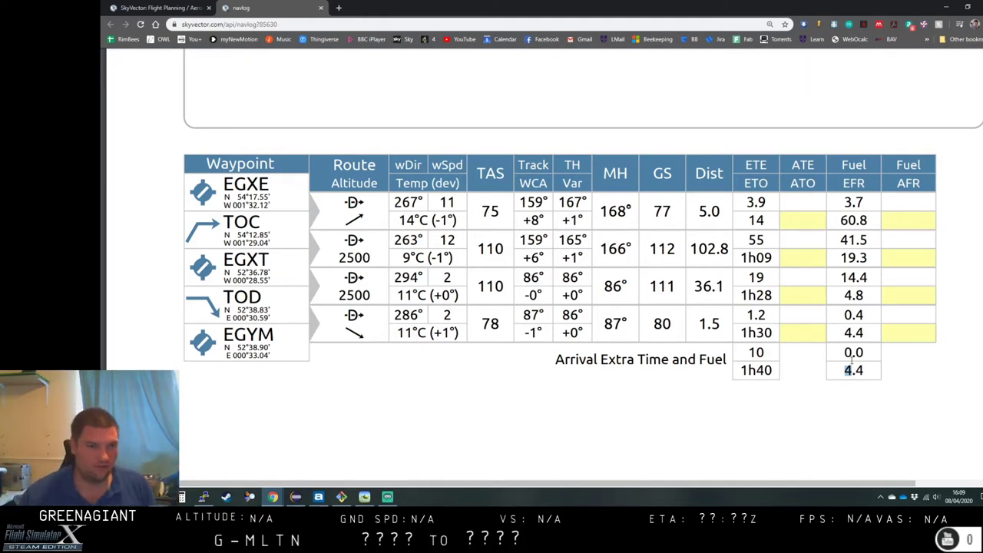
pyautogui.moveTo(249, 221); pyautogui.dragTo(209, 238)
pyautogui.click(199, 241)
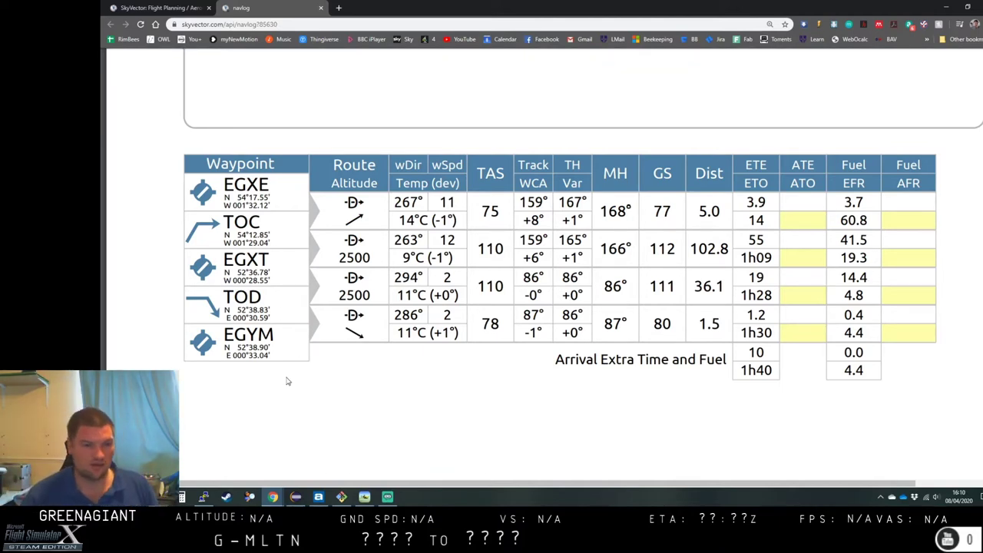
pyautogui.moveTo(224, 335); pyautogui.dragTo(273, 339)
pyautogui.click(259, 365)
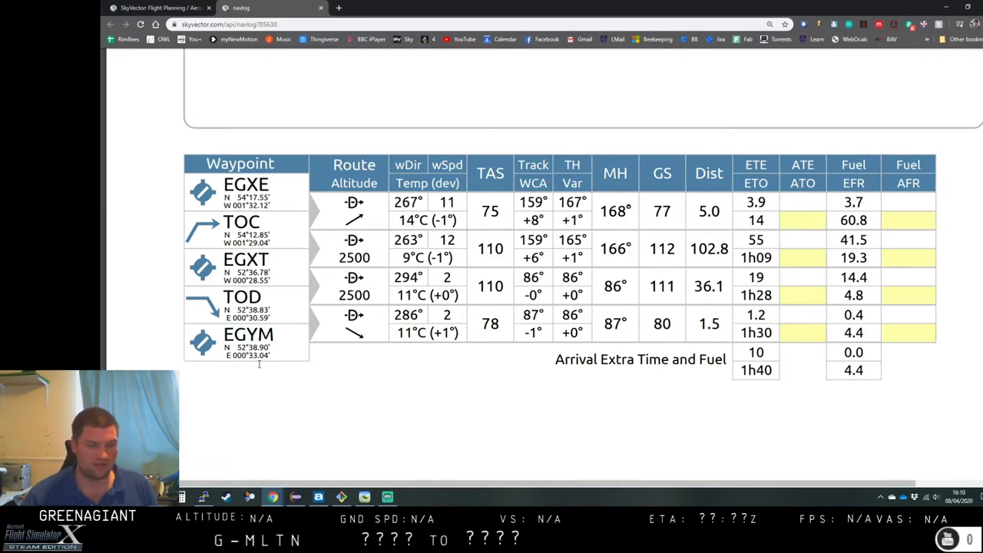
# Step: Close the nav log tab, pan the route map from Leeming toward Doncaster, and minimise the browser
pyautogui.middleClick(252, 6)
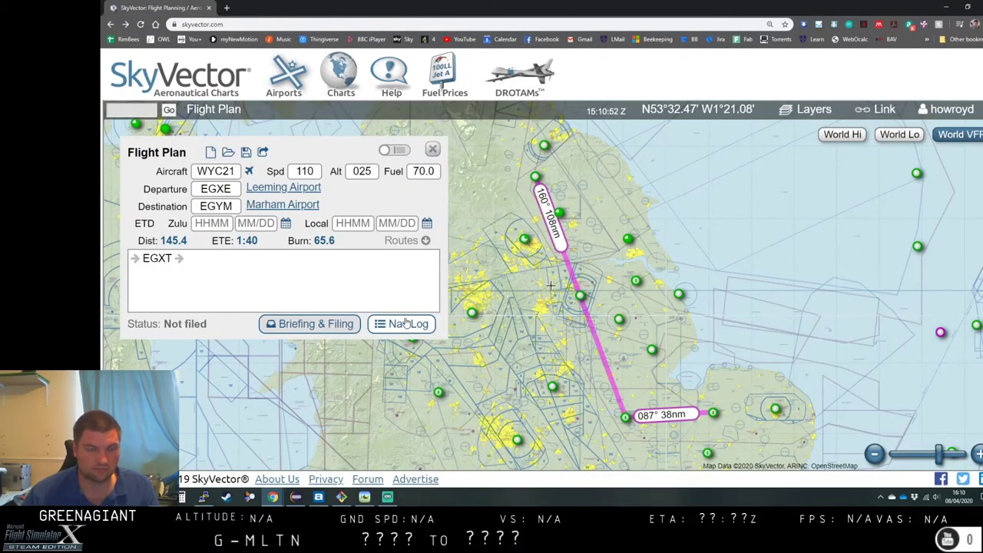
pyautogui.moveTo(520, 262)
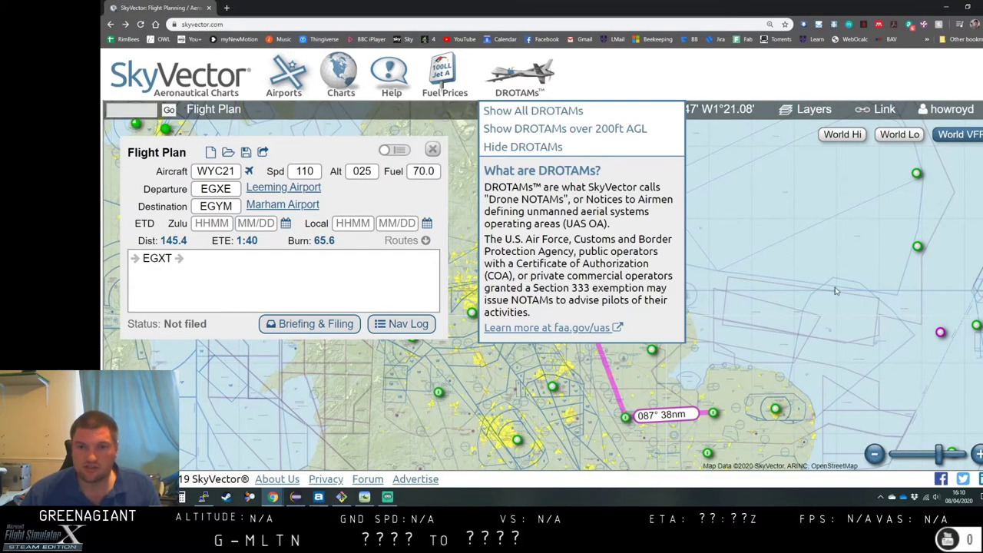
pyautogui.moveTo(548, 356); pyautogui.dragTo(550, 285)
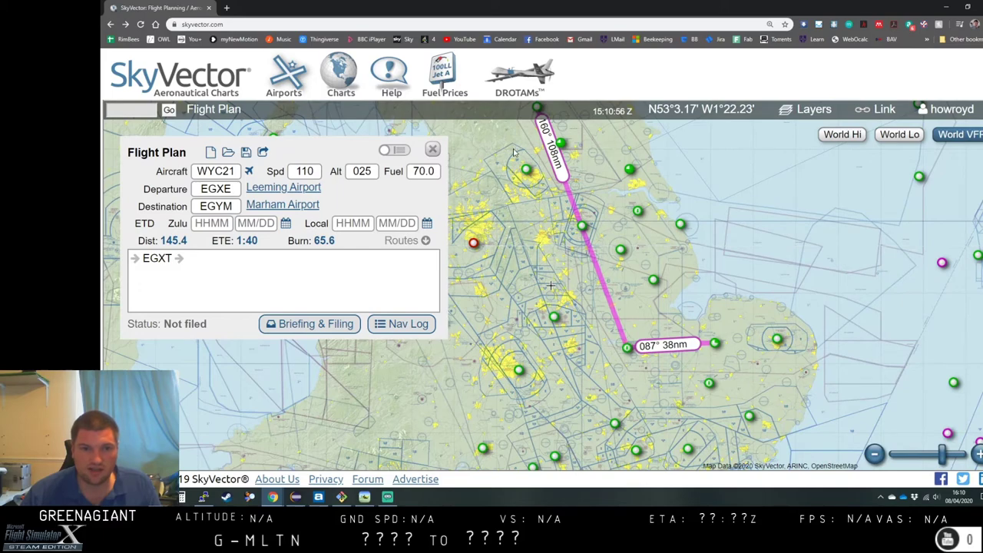
pyautogui.scroll(1, 524, 153)
pyautogui.moveTo(545, 123); pyautogui.dragTo(564, 196)
pyautogui.moveTo(564, 196)
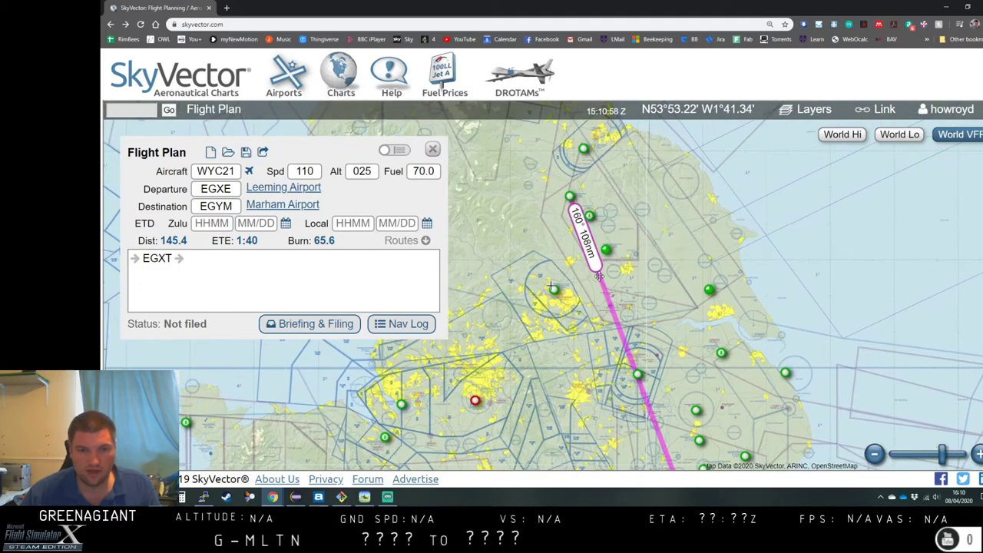
pyautogui.moveTo(635, 388); pyautogui.dragTo(563, 234)
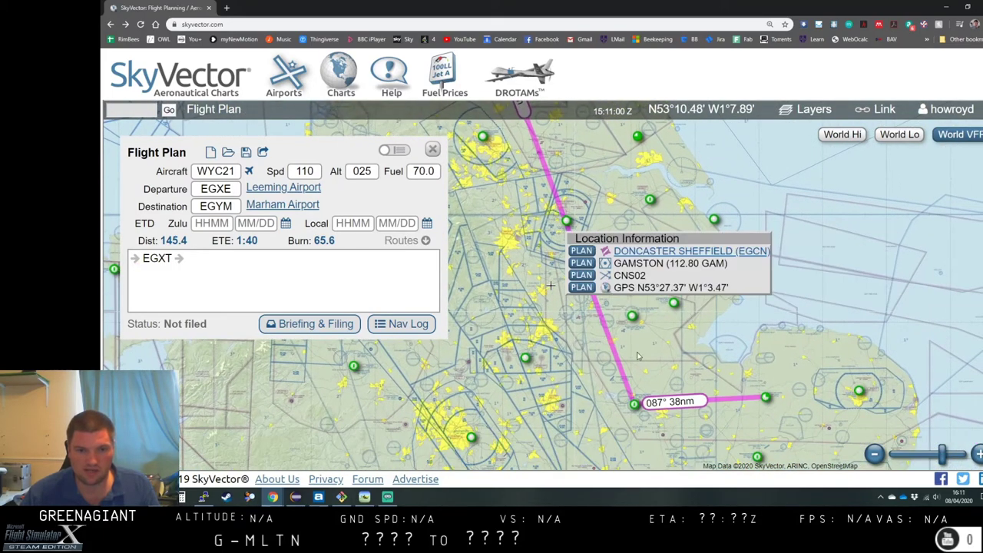
pyautogui.click(945, 7)
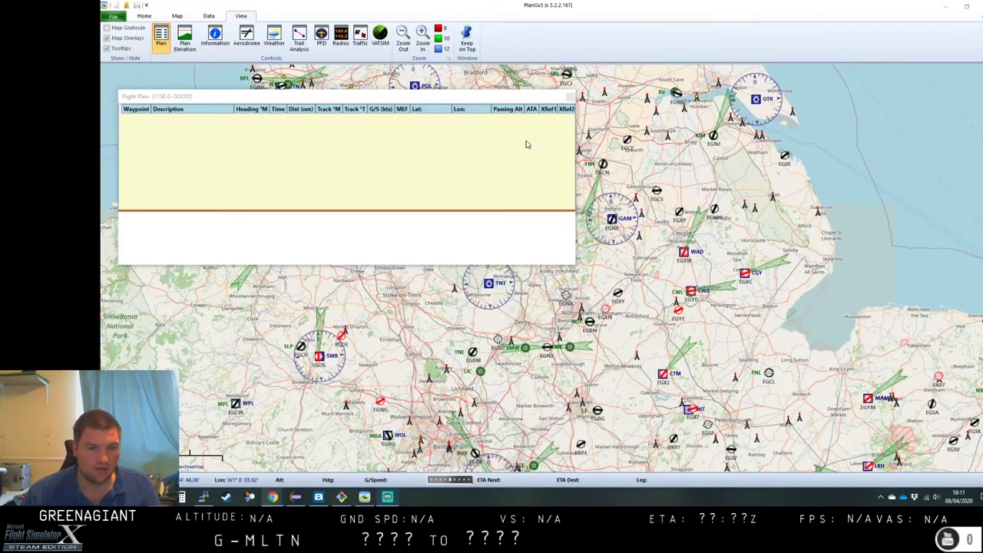
# Step: Pan the Plan G map north over Yorkshire until Leeming (EGXE) airfield is visible
pyautogui.moveTo(273, 497)
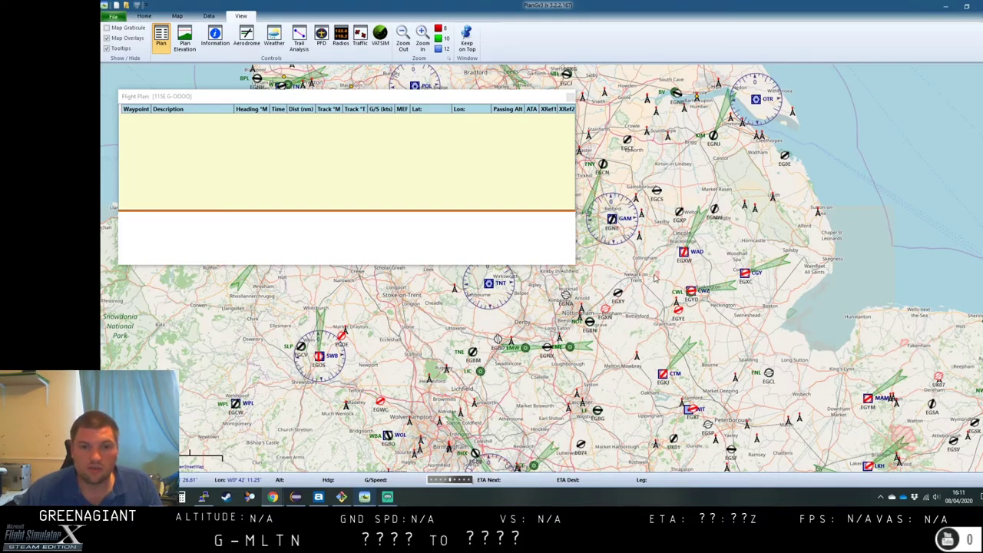
pyautogui.moveTo(649, 269); pyautogui.dragTo(760, 370)
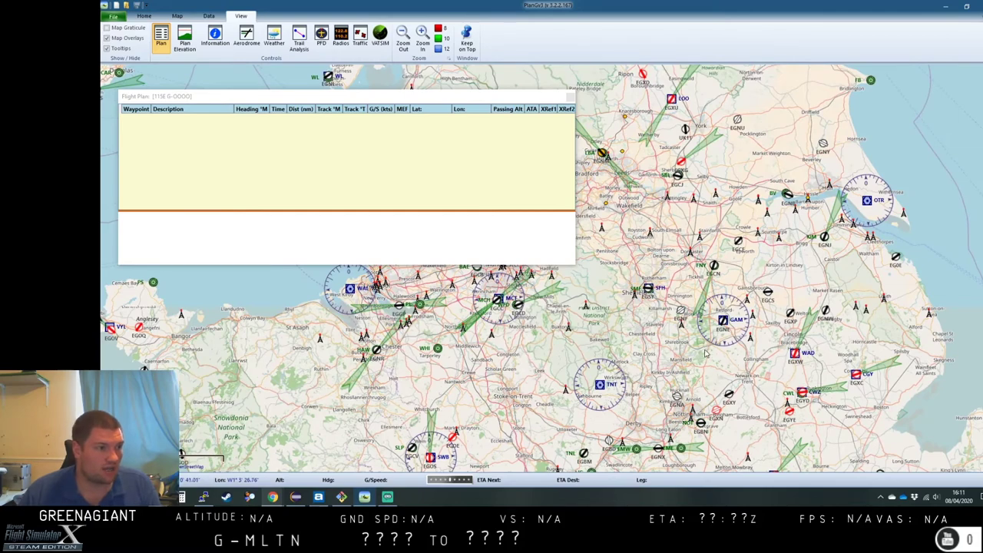
pyautogui.moveTo(675, 261); pyautogui.dragTo(723, 418)
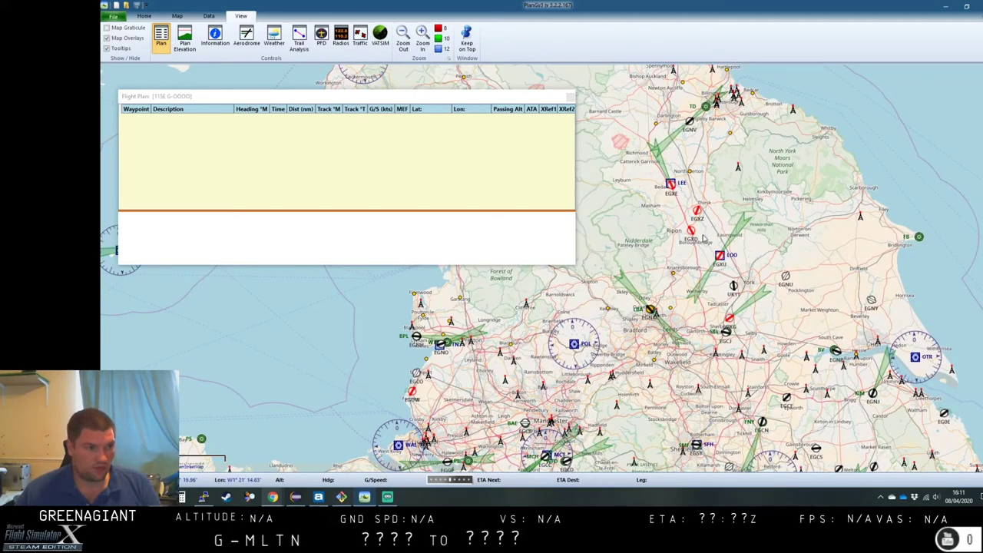
pyautogui.moveTo(690, 230); pyautogui.dragTo(551, 270)
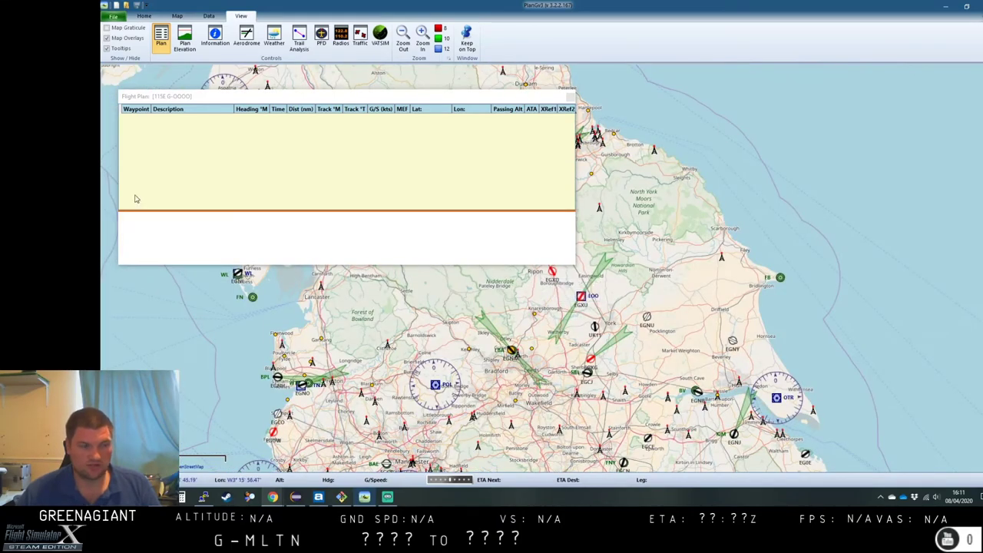
pyautogui.moveTo(553, 292); pyautogui.dragTo(662, 274)
# Step: Start the Plan G flight plan at Leeming airport EGXE
pyautogui.rightClick(641, 209)
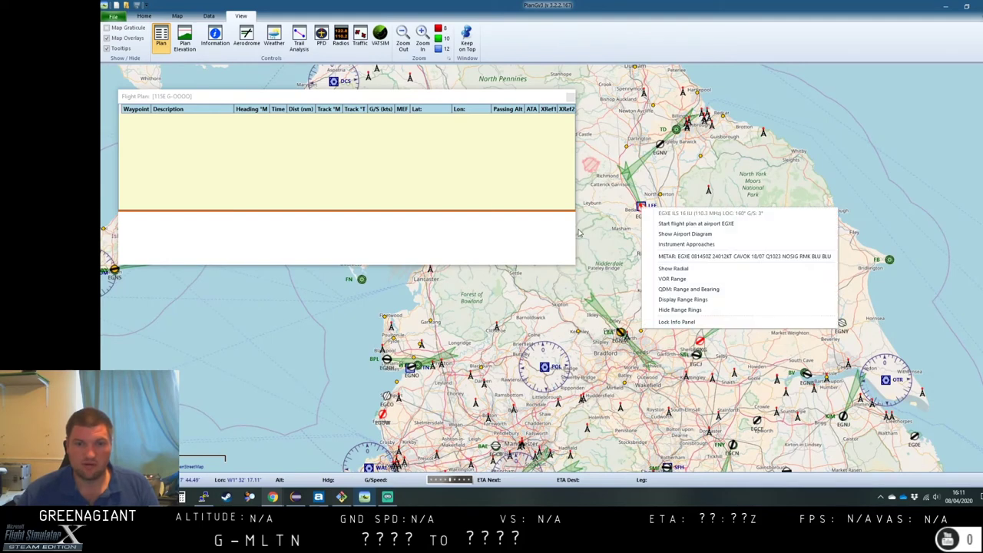
pyautogui.click(749, 224)
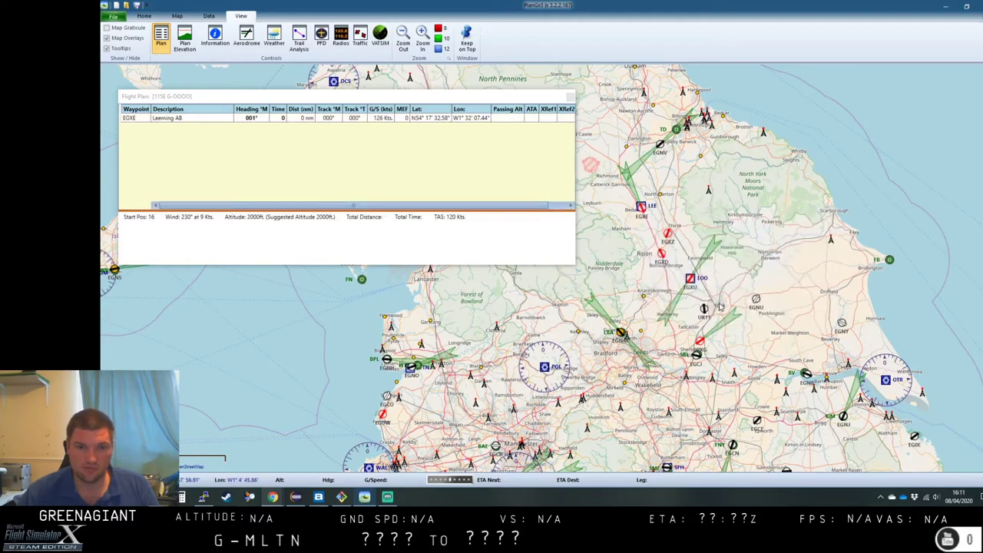
pyautogui.moveTo(192, 98)
pyautogui.mouseDown()
pyautogui.moveTo(219, 127)
pyautogui.moveTo(189, 81)
pyautogui.mouseUp()
# Step: Add Wittering EGXT as the next airport in the plan
pyautogui.press('Down')
pyautogui.press('Down')
pyautogui.press('Down')
pyautogui.press('Down')
pyautogui.press('Down')
pyautogui.press('Down')
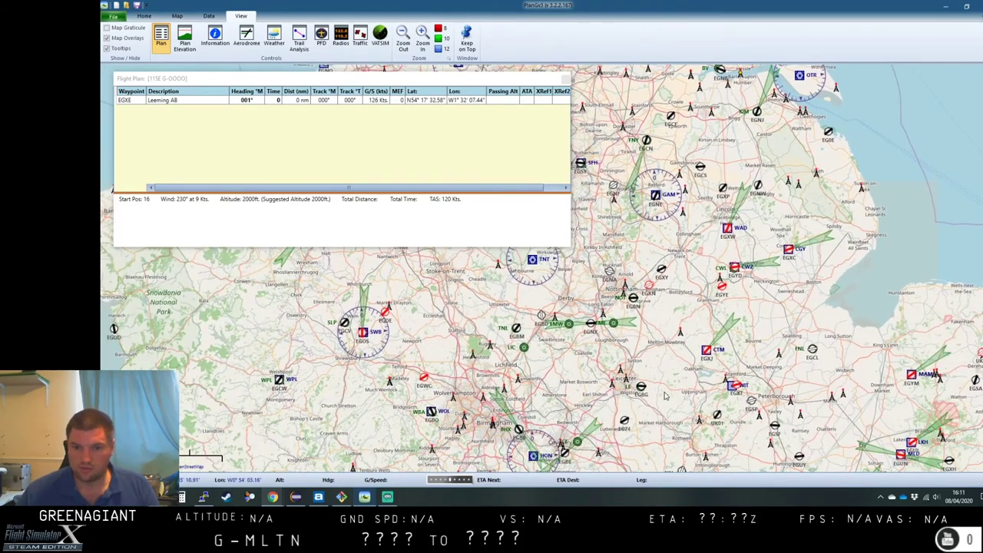
pyautogui.moveTo(667, 396); pyautogui.dragTo(624, 348)
pyautogui.scroll(2, 546, 272)
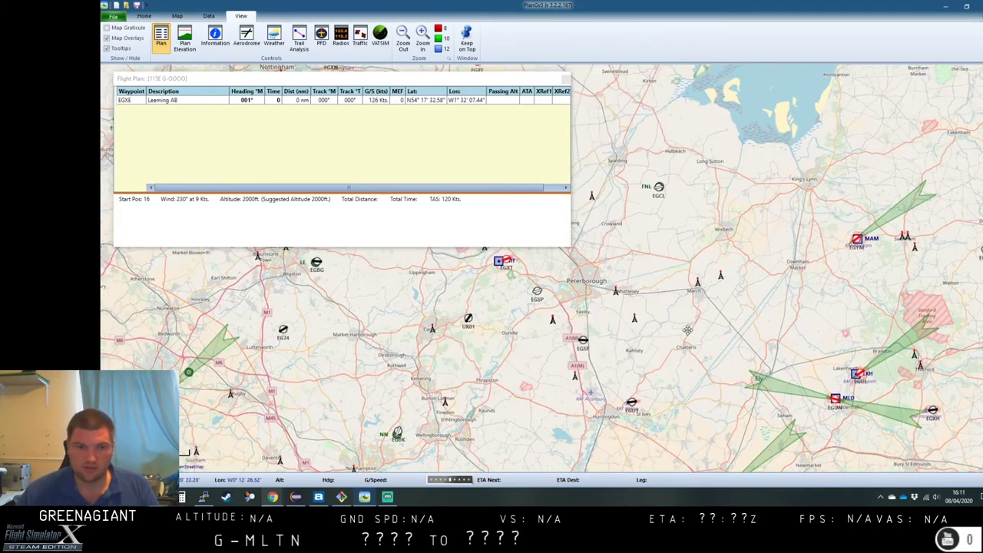
pyautogui.moveTo(546, 271); pyautogui.dragTo(688, 311)
pyautogui.rightClick(688, 309)
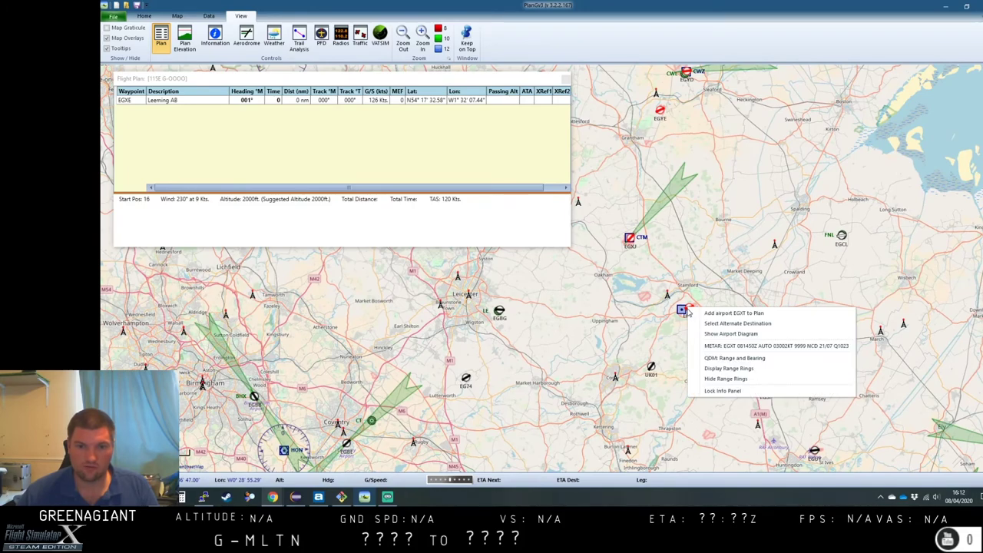
pyautogui.click(733, 313)
# Step: Add Marham EGYM as the destination airport of the plan
pyautogui.moveTo(898, 322); pyautogui.dragTo(500, 246)
pyautogui.rightClick(636, 205)
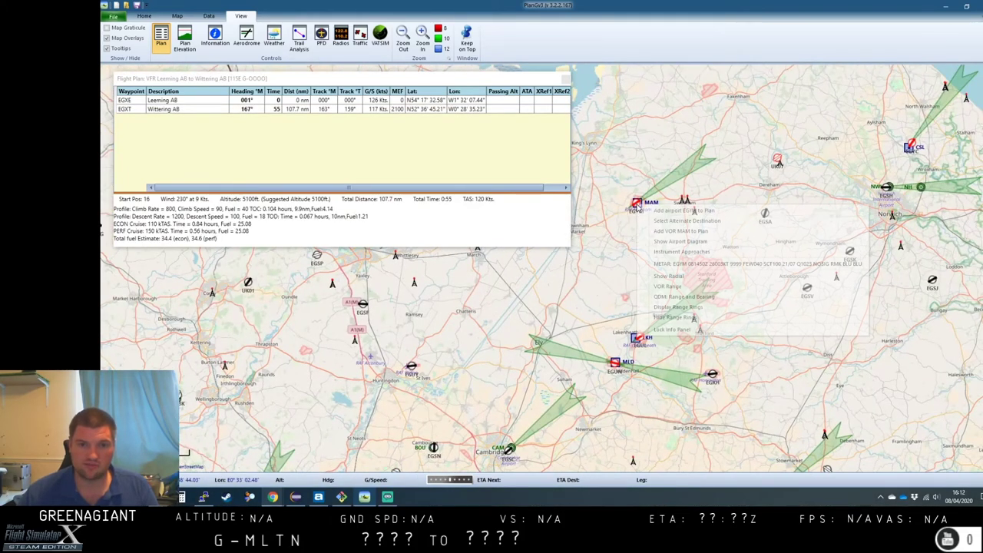
pyautogui.click(669, 209)
pyautogui.moveTo(592, 287); pyautogui.dragTo(844, 344)
pyautogui.moveTo(271, 280); pyautogui.dragTo(377, 332)
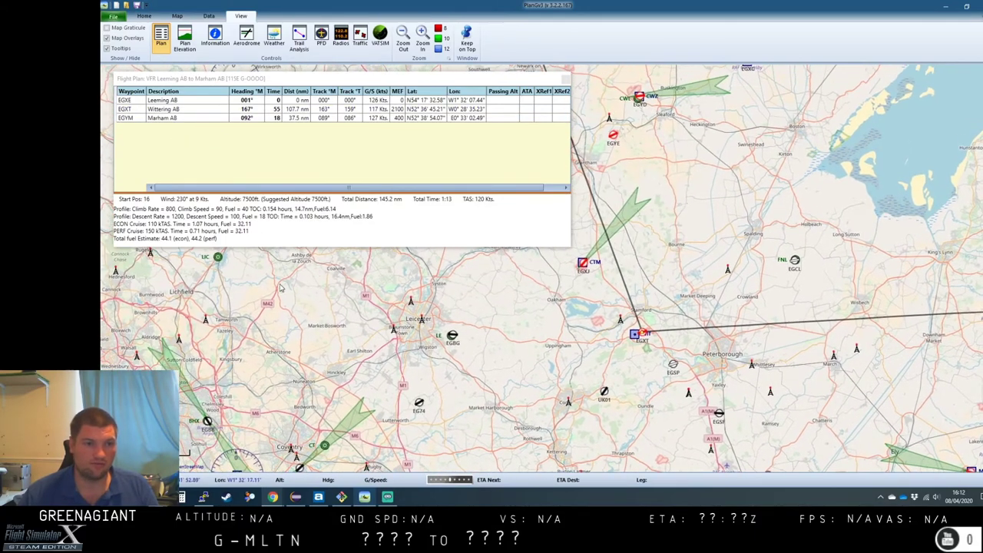
# Step: Apply a wind of 230° at 9 knots to the flight plan
pyautogui.click(144, 16)
pyautogui.click(214, 50)
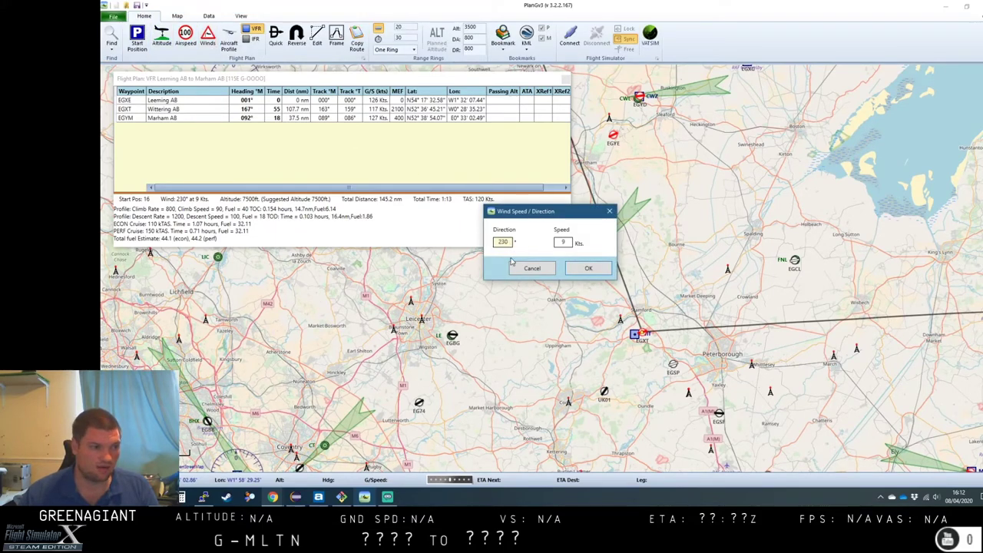
pyautogui.click(580, 268)
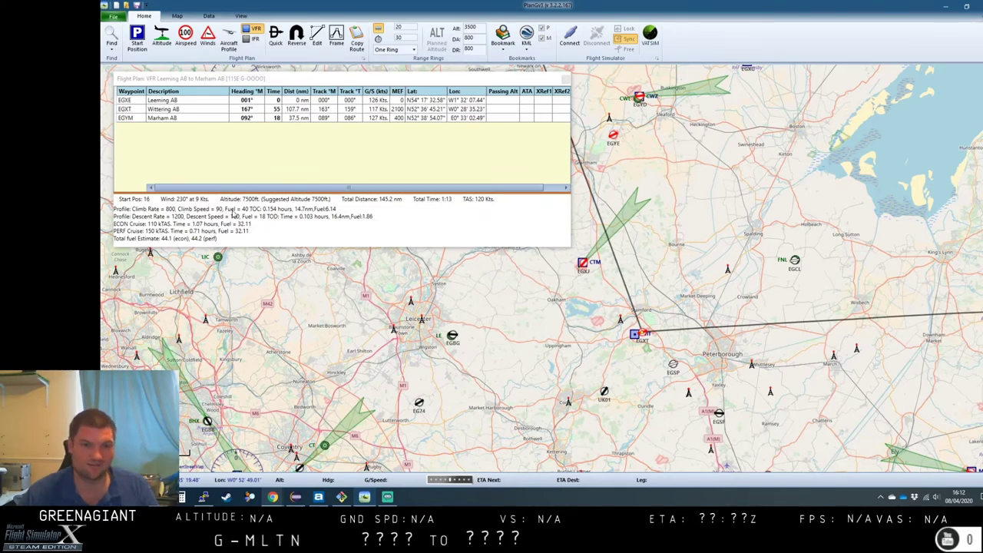
# Step: Open the Grob 115E Tutor aircraft performance profile
pyautogui.click(228, 39)
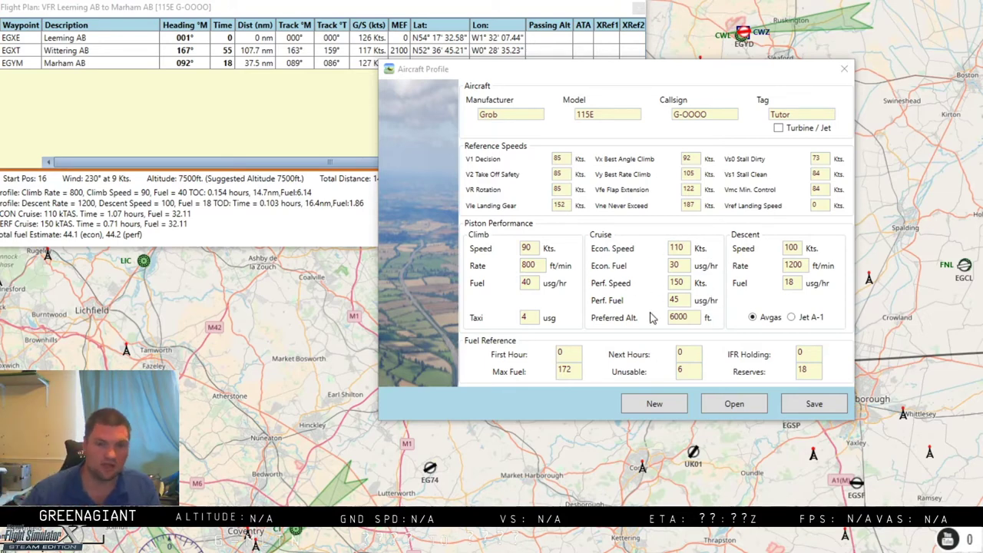
# Step: Check the econ 30 and perf 45 cruise fuel burns, then close the profile unchanged
pyautogui.doubleClick(670, 301)
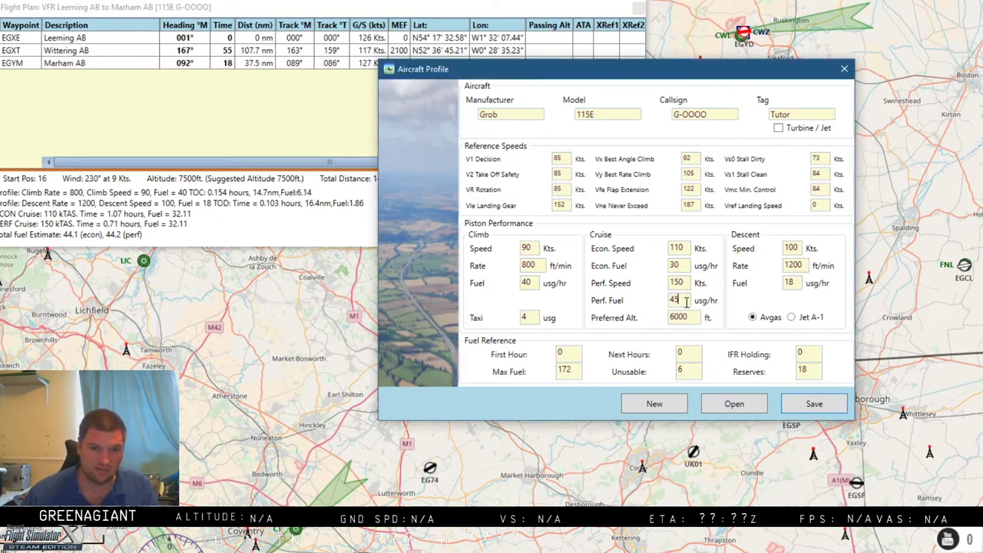
pyautogui.click(676, 264)
pyautogui.doubleClick(676, 264)
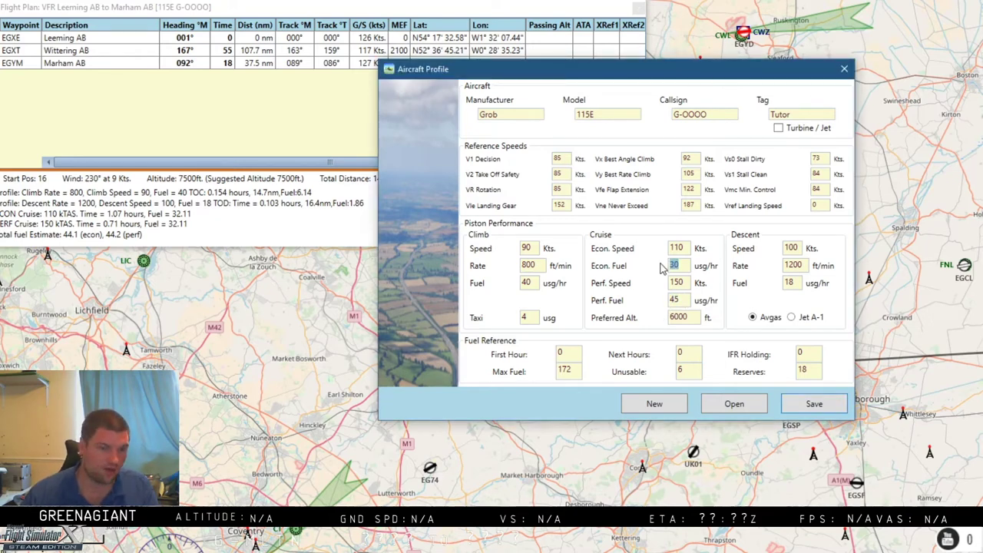
pyautogui.doubleClick(675, 300)
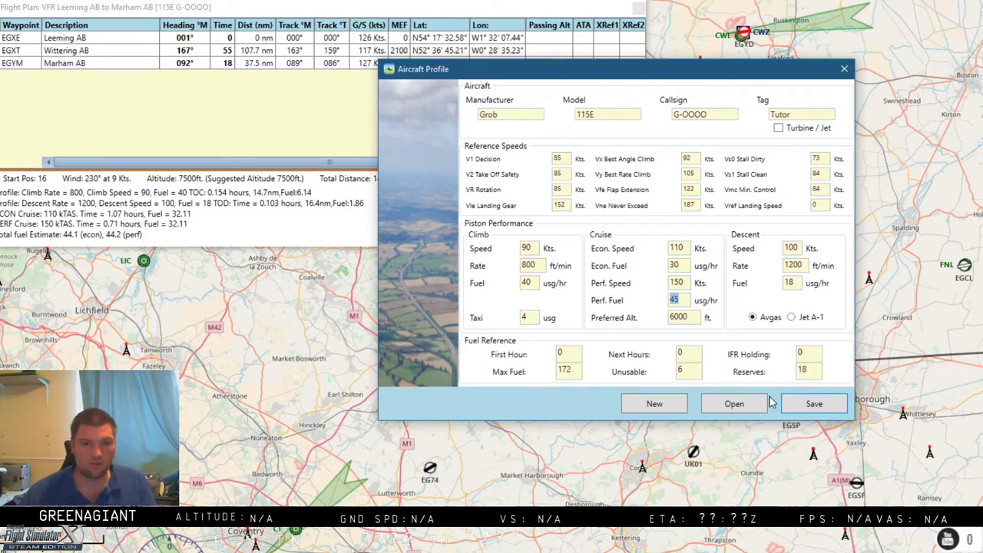
pyautogui.click(844, 71)
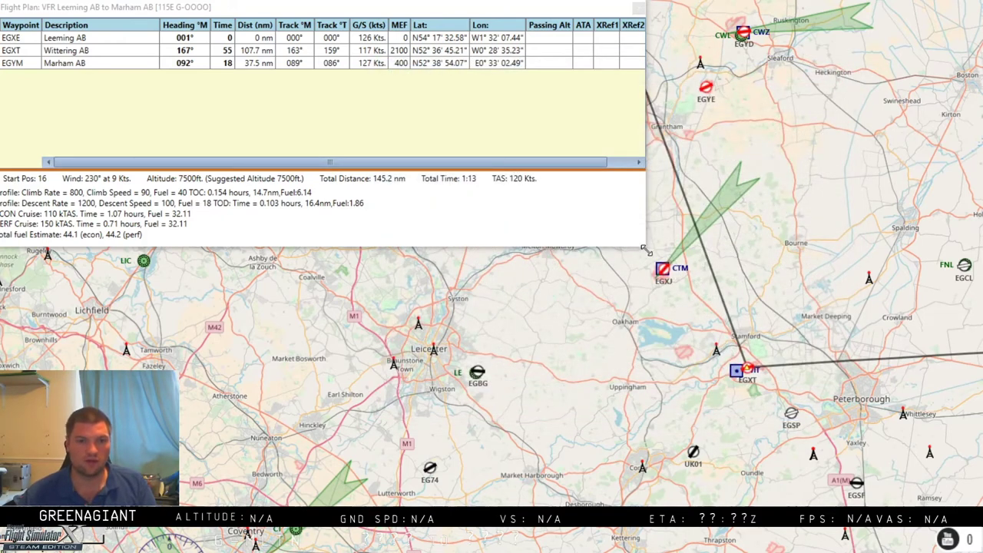
# Step: Widen the flight plan window to show every column through Notes, and move it right and down
pyautogui.moveTo(646, 252); pyautogui.dragTo(758, 195)
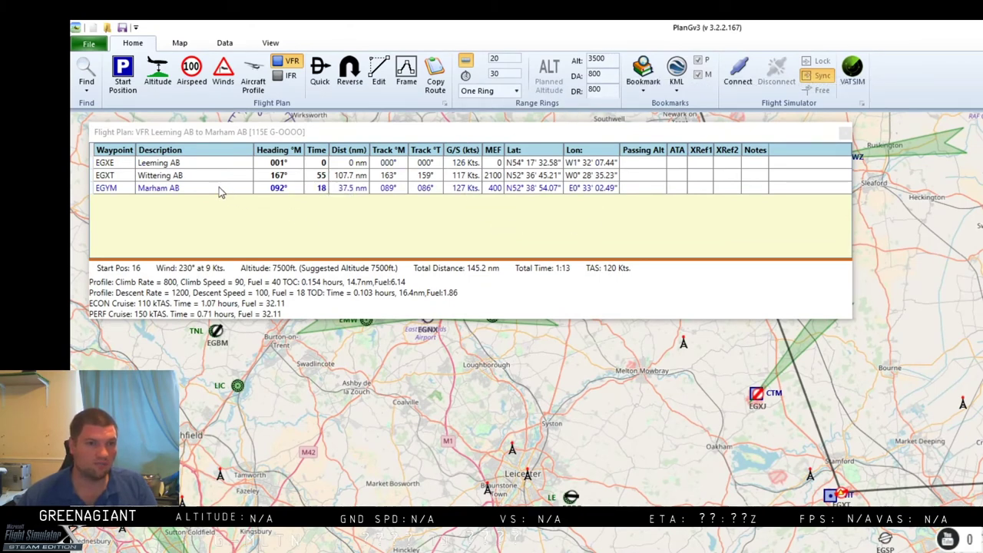
pyautogui.moveTo(350, 136); pyautogui.dragTo(530, 159)
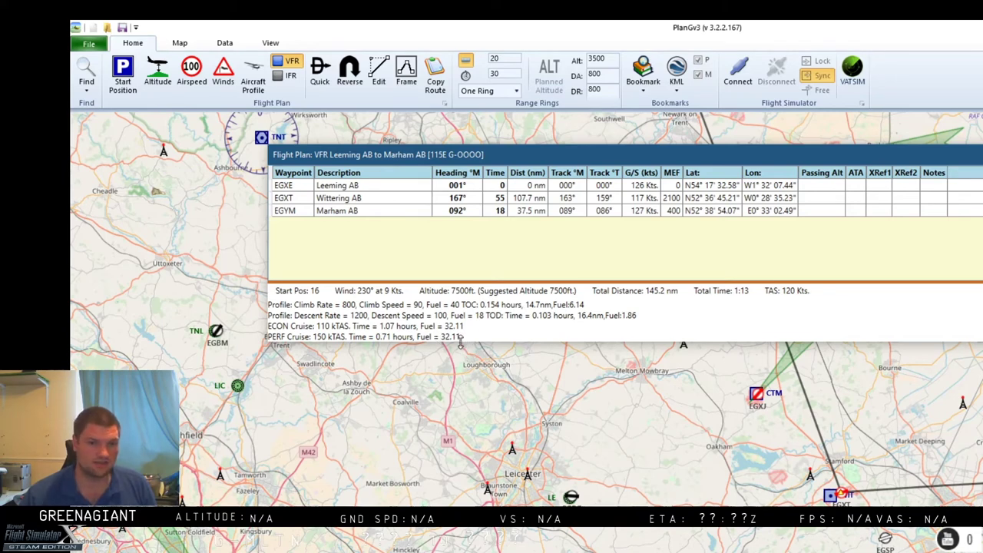
# Step: Extend the flight plan window down to reveal the Total fuel Estimate of 44.1 econ and 44.2 perf
pyautogui.moveTo(460, 342); pyautogui.dragTo(450, 385)
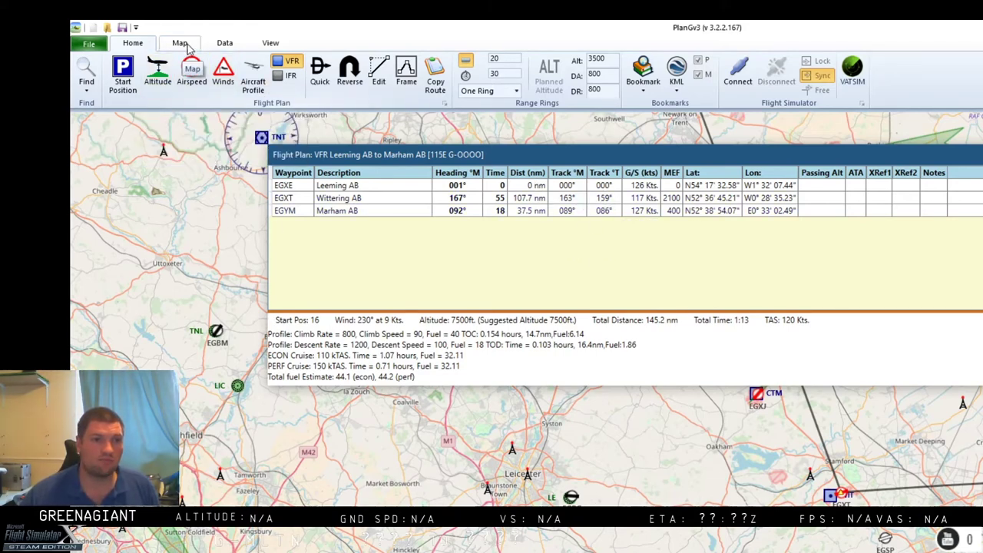
# Step: Look through the data, map and view command tabs to find the window options
pyautogui.click(215, 42)
pyautogui.click(181, 43)
pyautogui.click(270, 43)
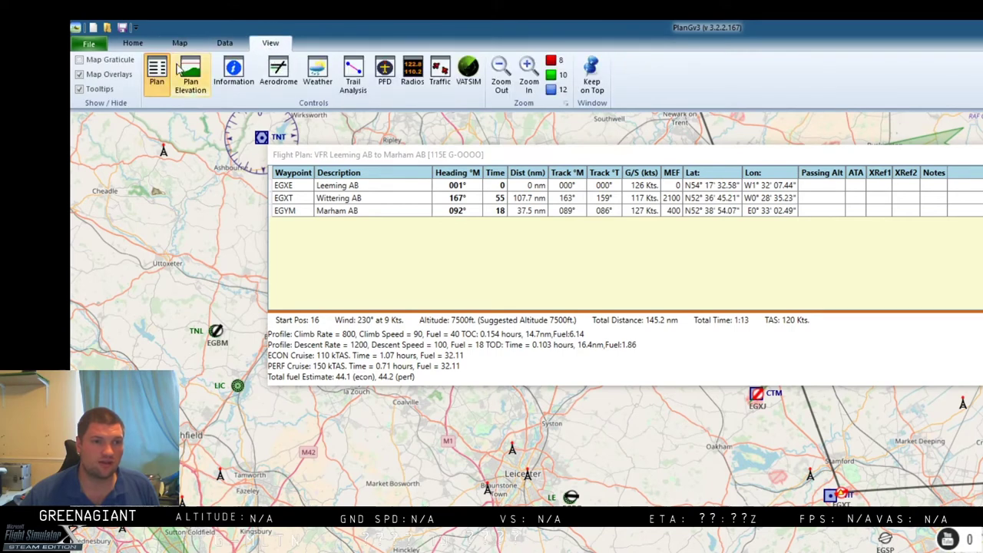
# Step: Open the empty Plan Elevation chart, move it lower down the screen, then close it
pyautogui.click(184, 71)
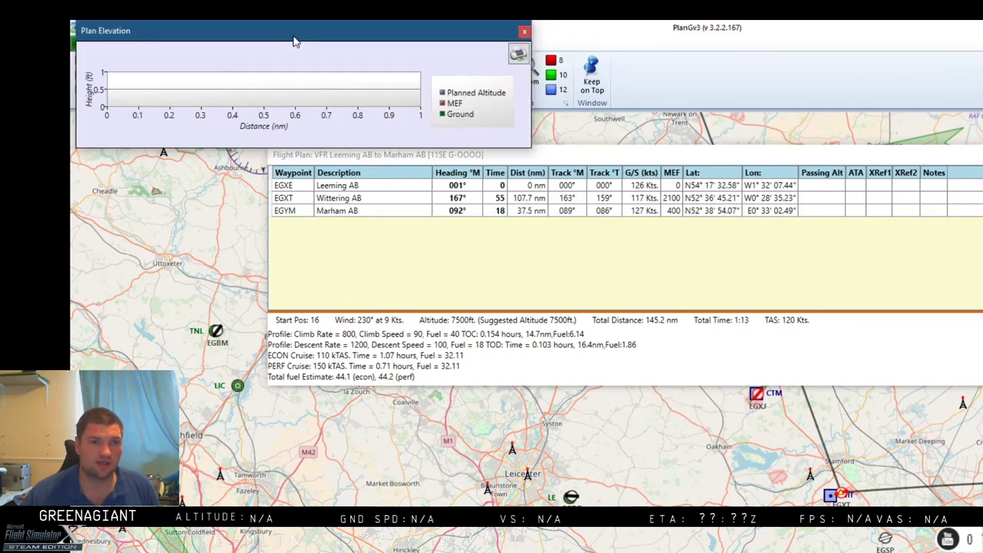
pyautogui.moveTo(299, 38); pyautogui.dragTo(434, 355)
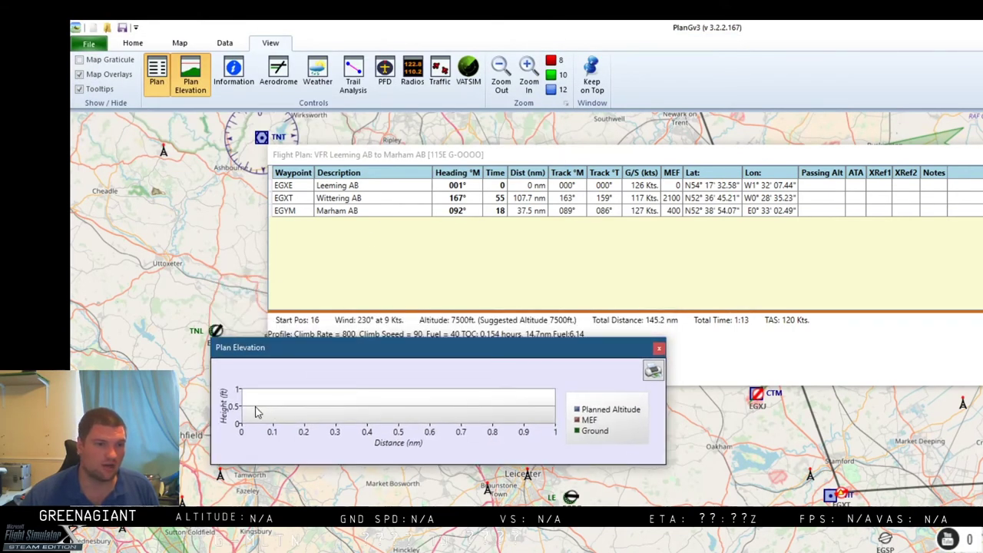
pyautogui.click(659, 348)
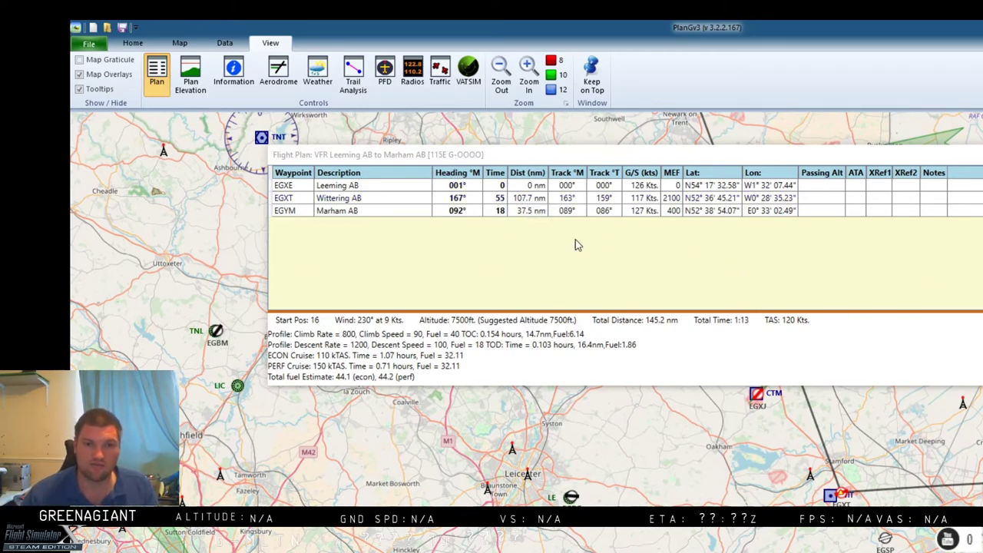
# Step: Move the flight plan window to the bottom of the screen so the route map is uncovered
pyautogui.moveTo(881, 166); pyautogui.dragTo(764, 361)
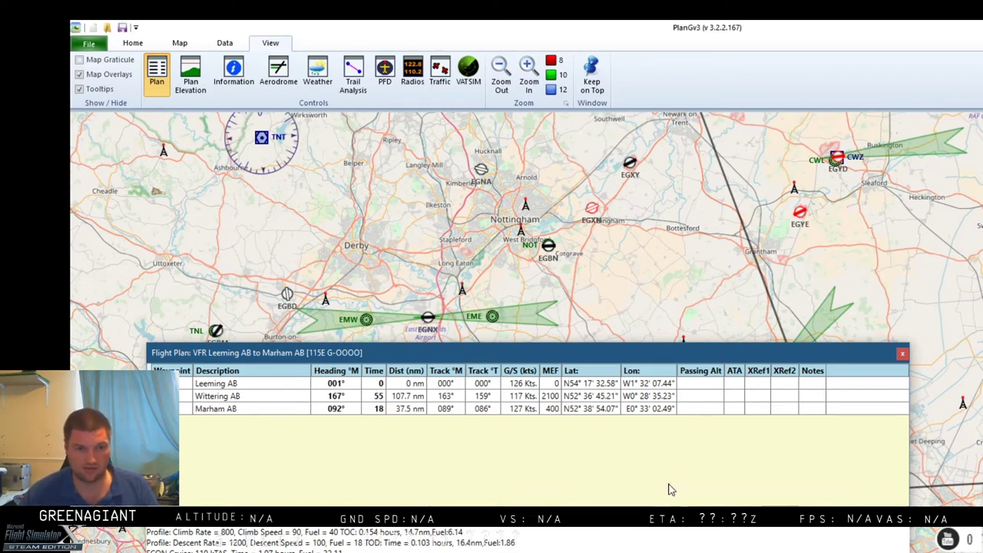
# Step: Pan around north-west England, then select Marham AB to recentre the map on the route
pyautogui.moveTo(727, 265); pyautogui.dragTo(960, 372)
pyautogui.scroll(-3, 715, 407)
pyautogui.scroll(2, 786, 240)
pyautogui.moveTo(786, 239); pyautogui.dragTo(931, 241)
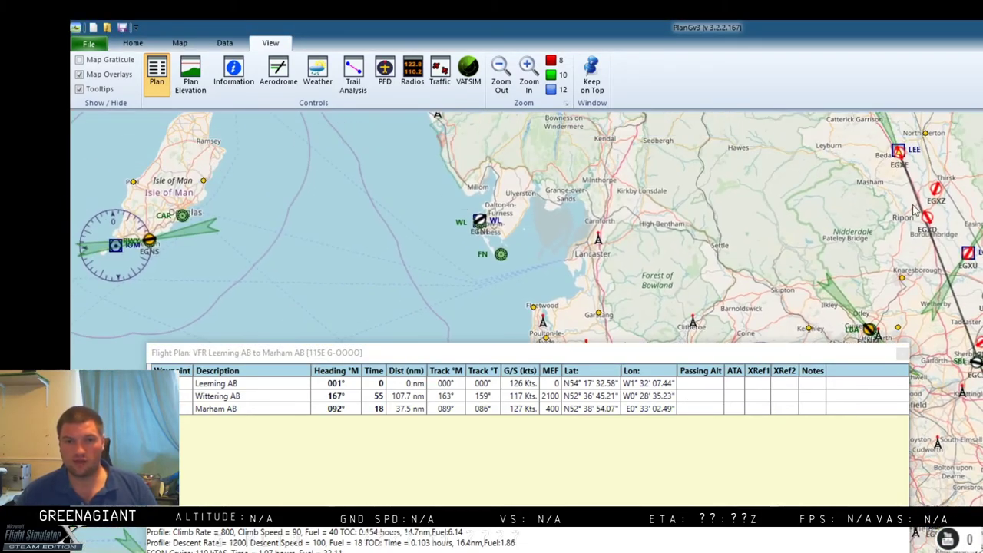
pyautogui.moveTo(945, 476); pyautogui.dragTo(929, 222)
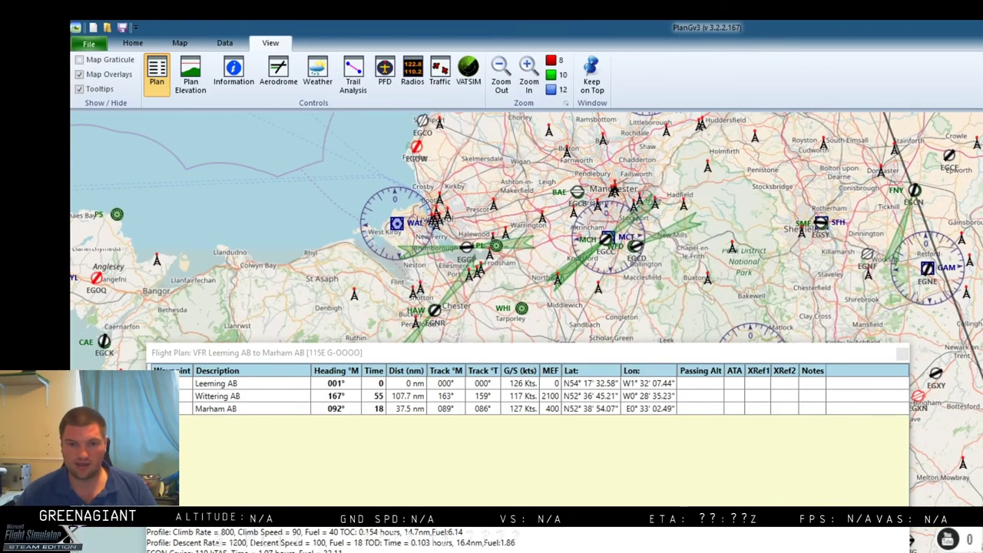
pyautogui.moveTo(925, 165); pyautogui.dragTo(906, 419)
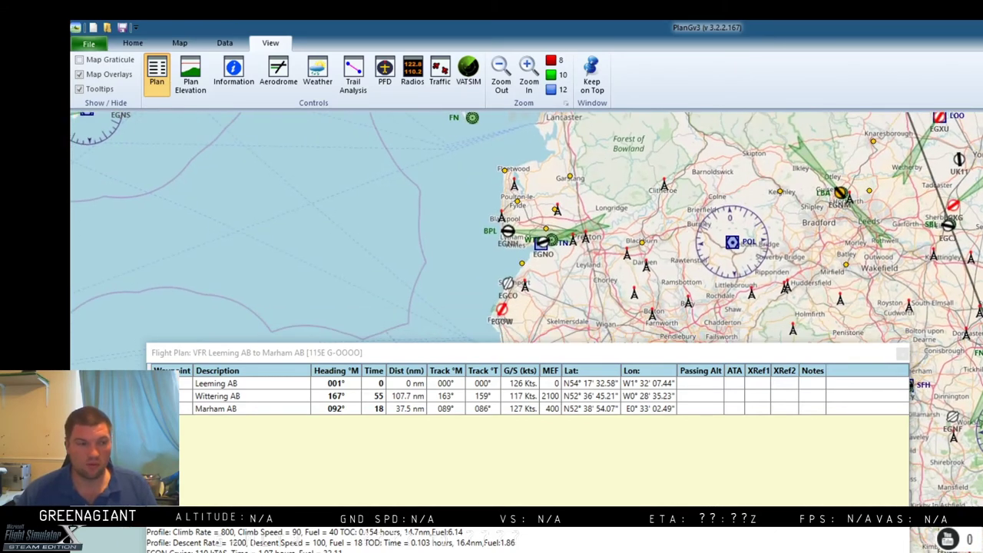
pyautogui.click(712, 408)
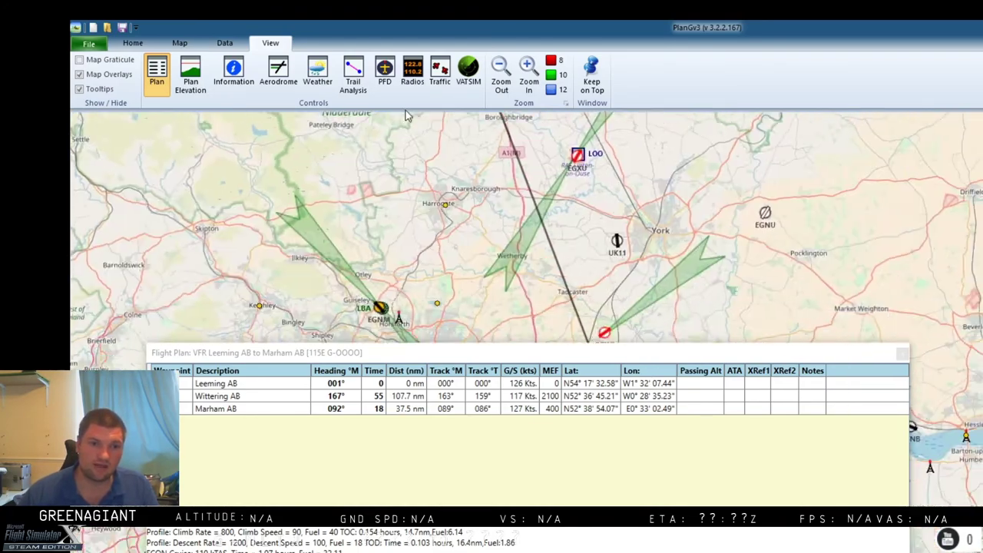
# Step: Show a range ring around a map point, then remove it again
pyautogui.rightClick(498, 265)
pyautogui.click(499, 305)
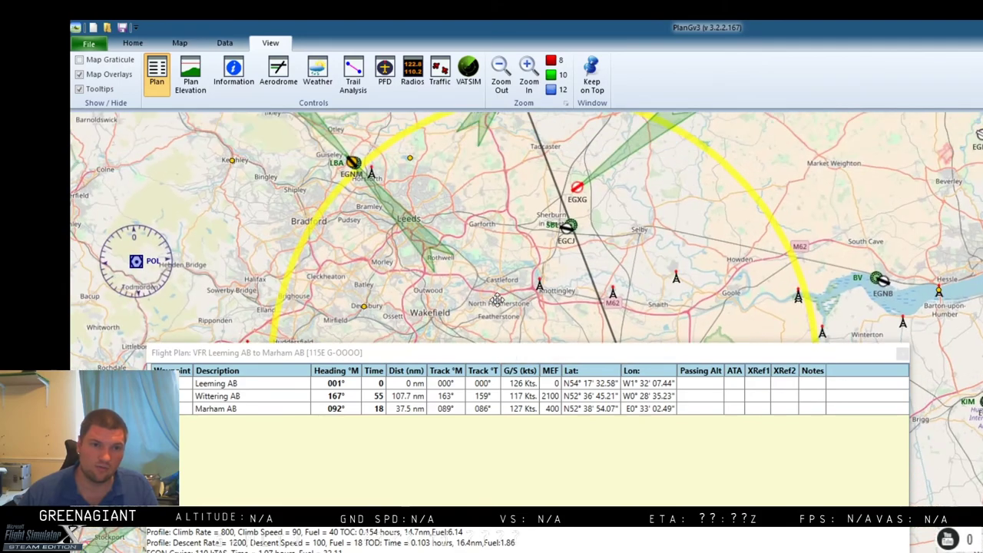
pyautogui.rightClick(511, 266)
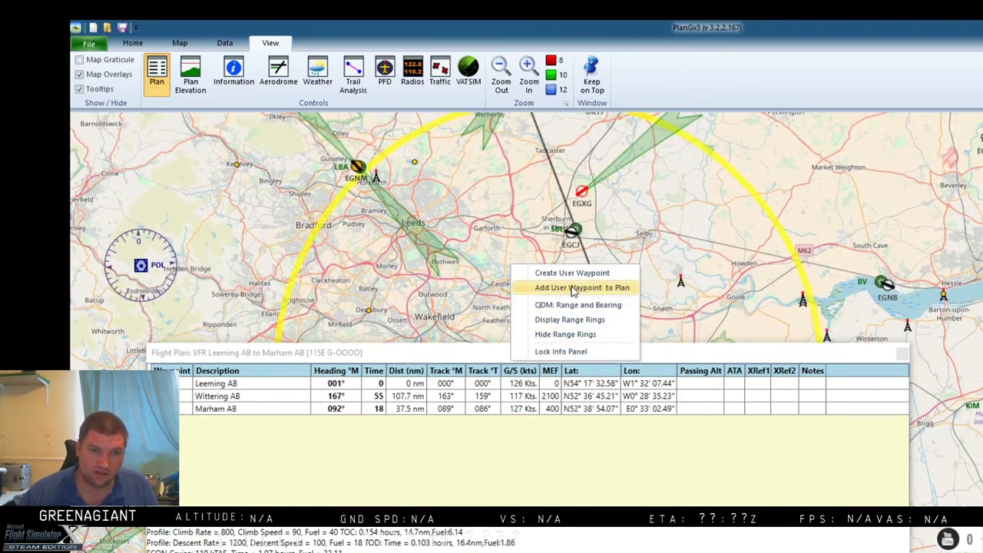
pyautogui.click(593, 335)
# Step: Insert the Sherburn-in-Elmet NDB SBL (323 kHz) into the plan after Leeming AB
pyautogui.moveTo(605, 286)
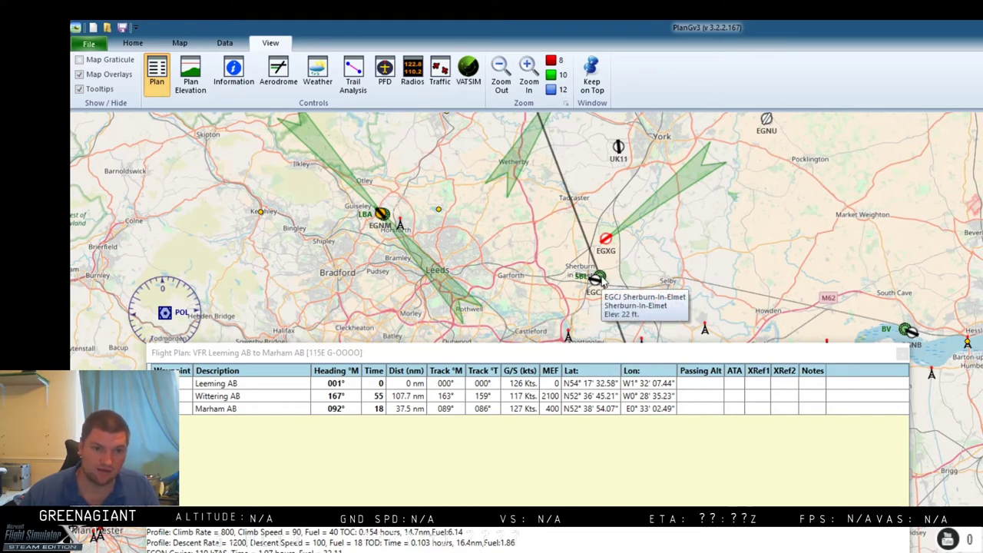
pyautogui.rightClick(613, 286)
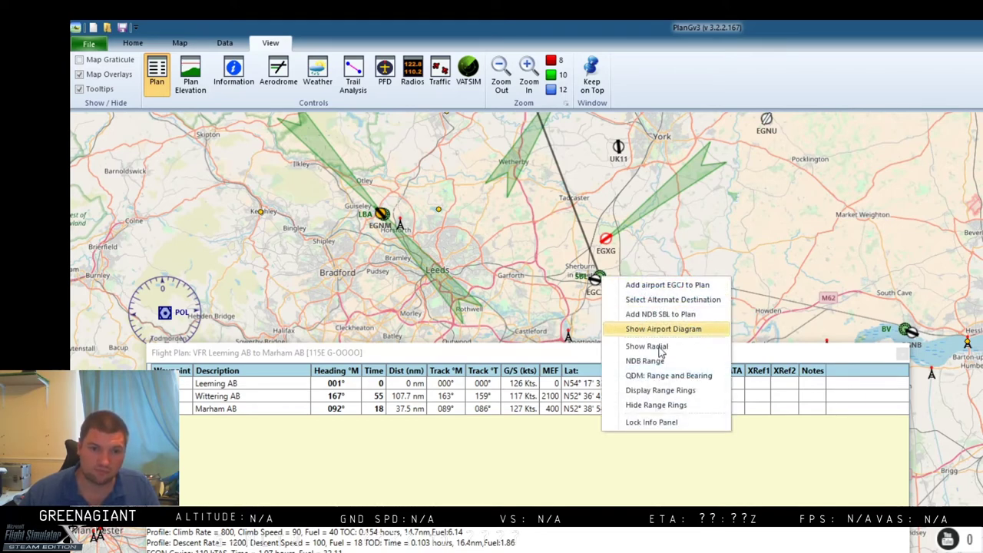
pyautogui.click(440, 192)
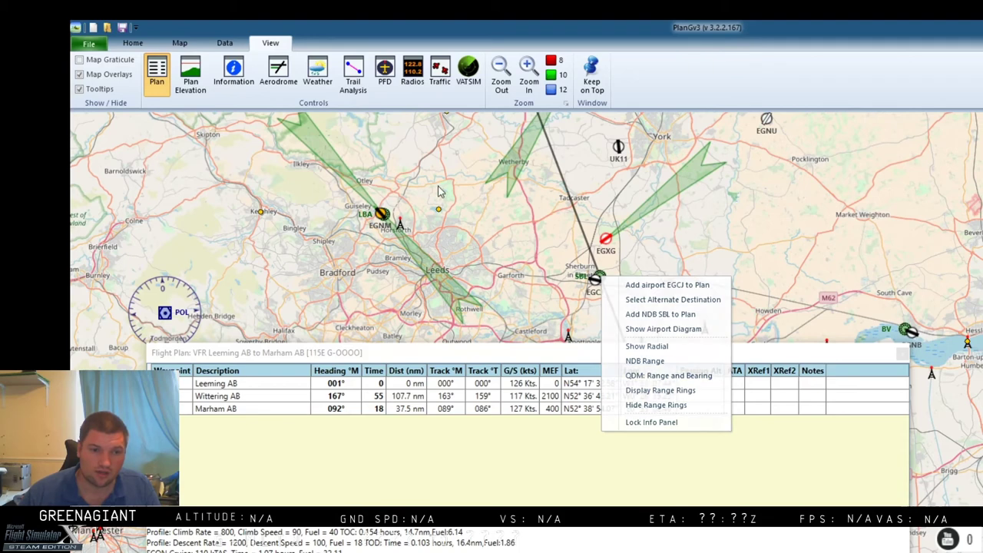
pyautogui.click(259, 395)
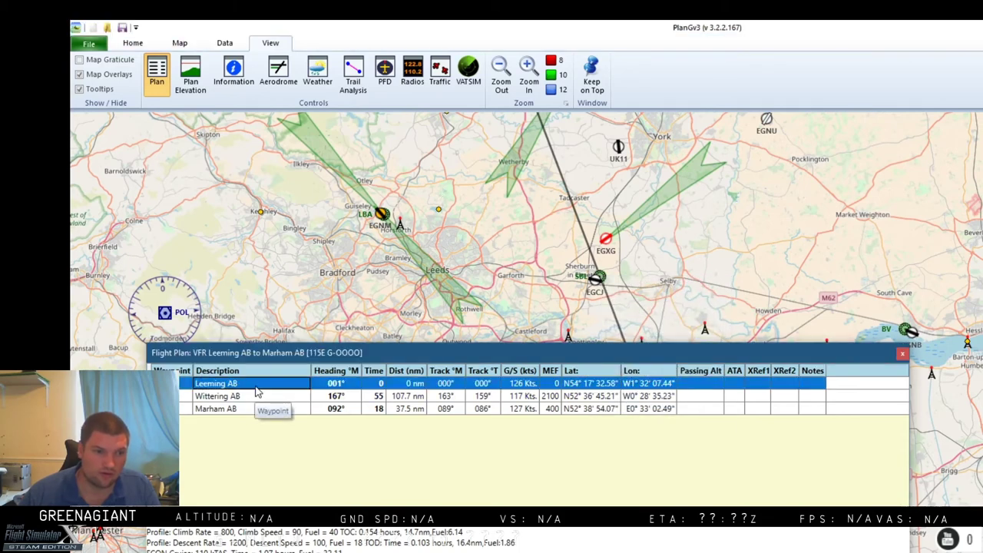
pyautogui.rightClick(603, 279)
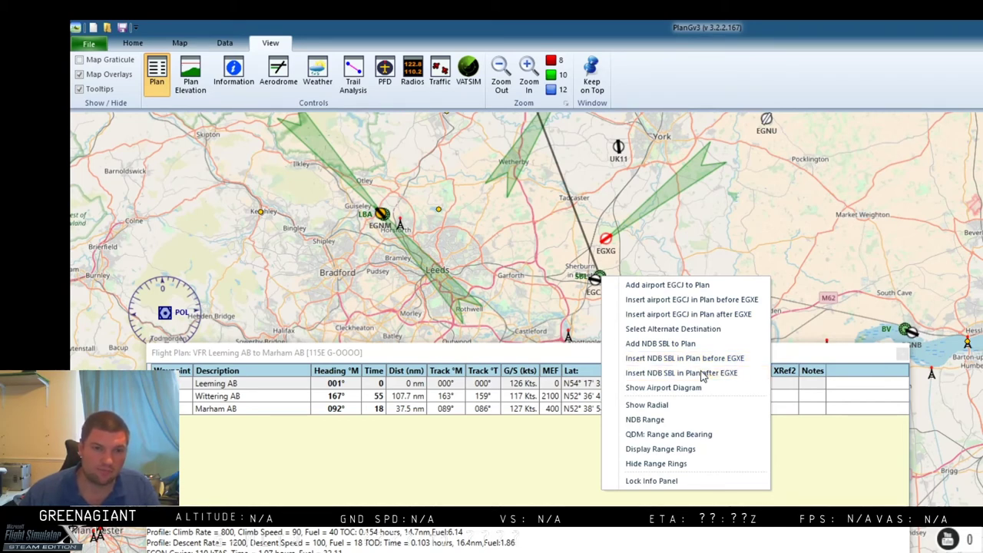
pyautogui.click(704, 375)
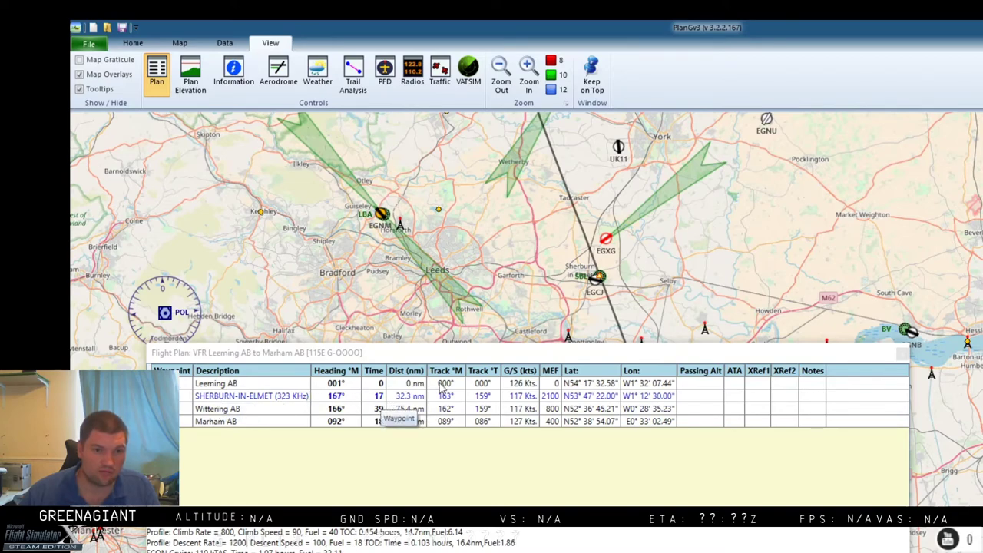
# Step: Pan south to Doncaster and insert the FNY NDB (338 kHz) into the plan after Sherburn
pyautogui.moveTo(498, 203); pyautogui.dragTo(456, 206)
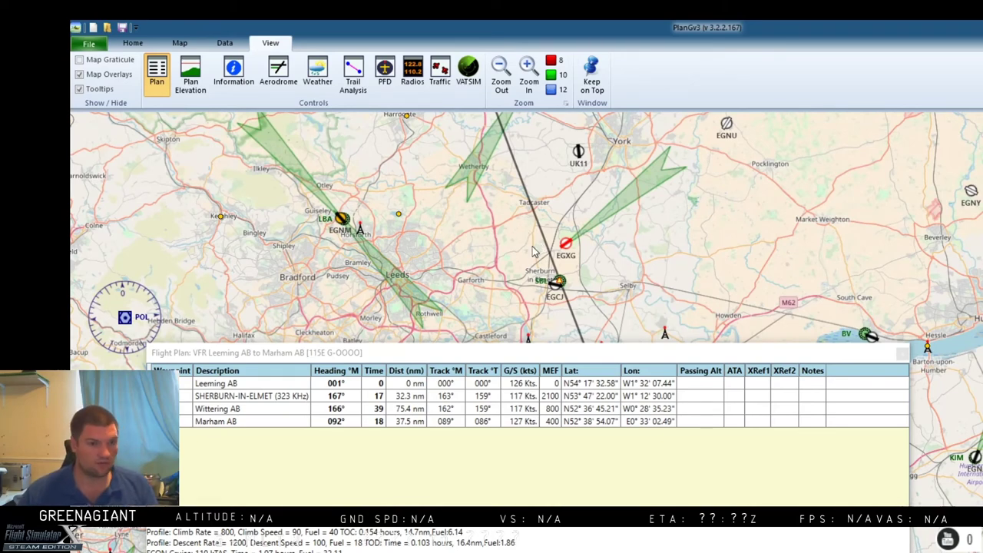
pyautogui.moveTo(591, 309); pyautogui.dragTo(571, 215)
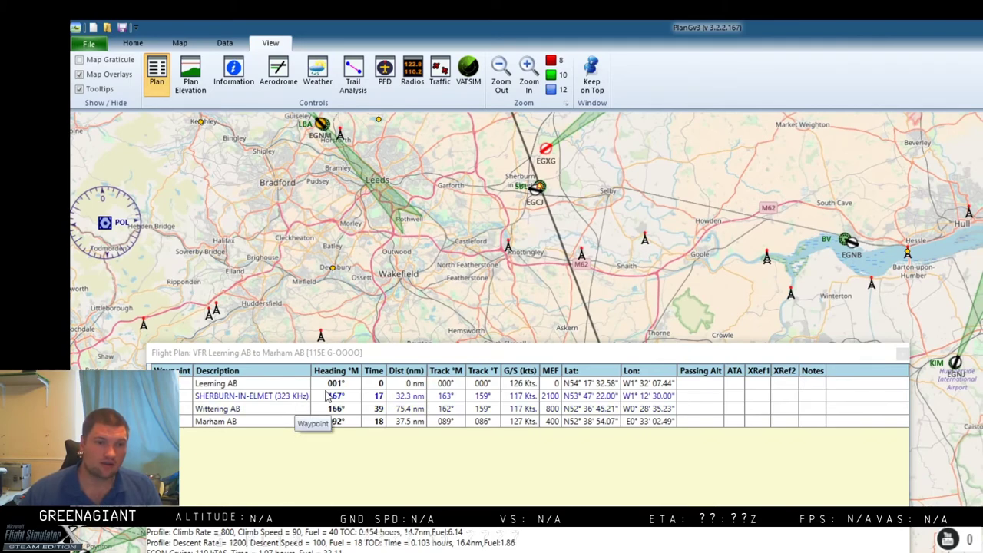
pyautogui.moveTo(455, 292); pyautogui.dragTo(341, 97)
pyautogui.moveTo(408, 234); pyautogui.dragTo(490, 299)
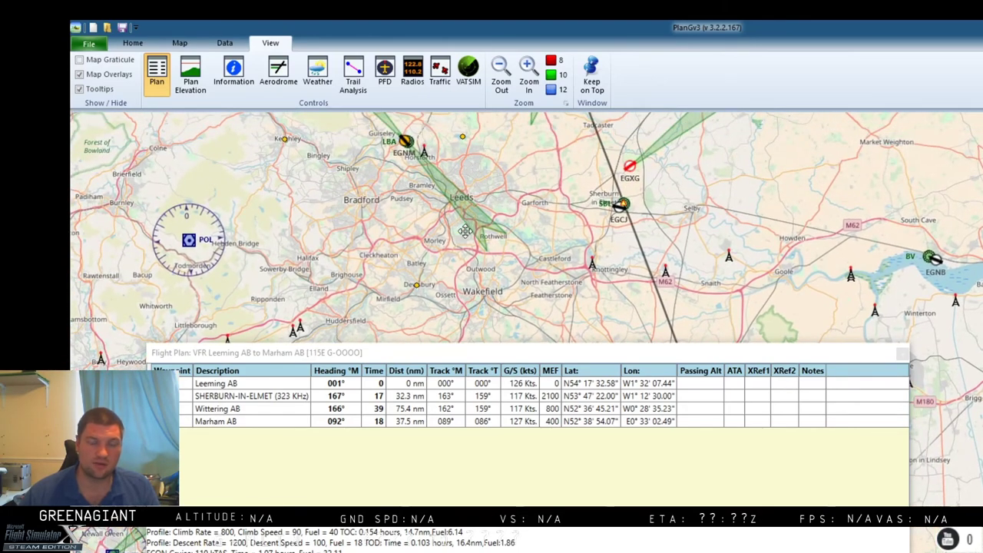
pyautogui.moveTo(468, 240); pyautogui.dragTo(428, 208)
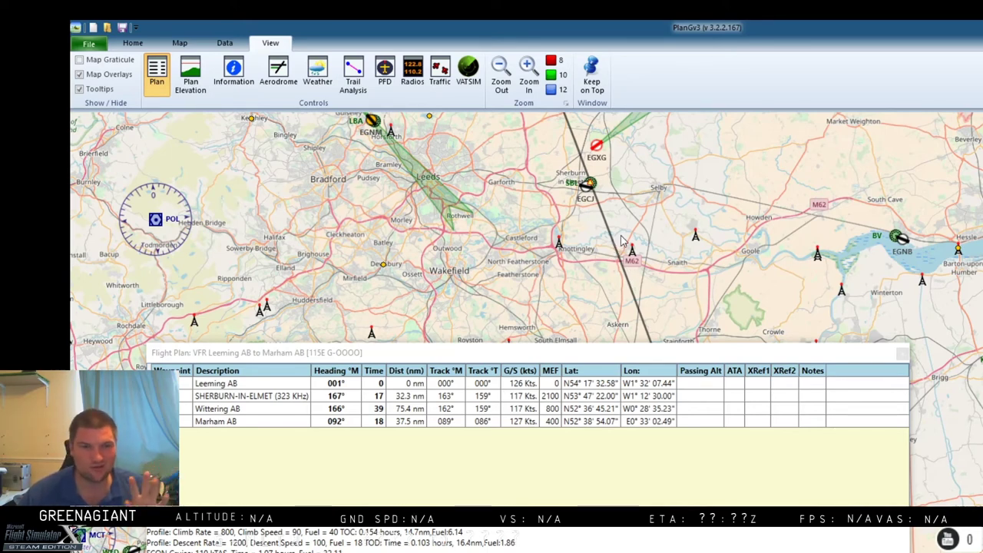
pyautogui.press('Down')
pyautogui.press('Down')
pyautogui.press('Right')
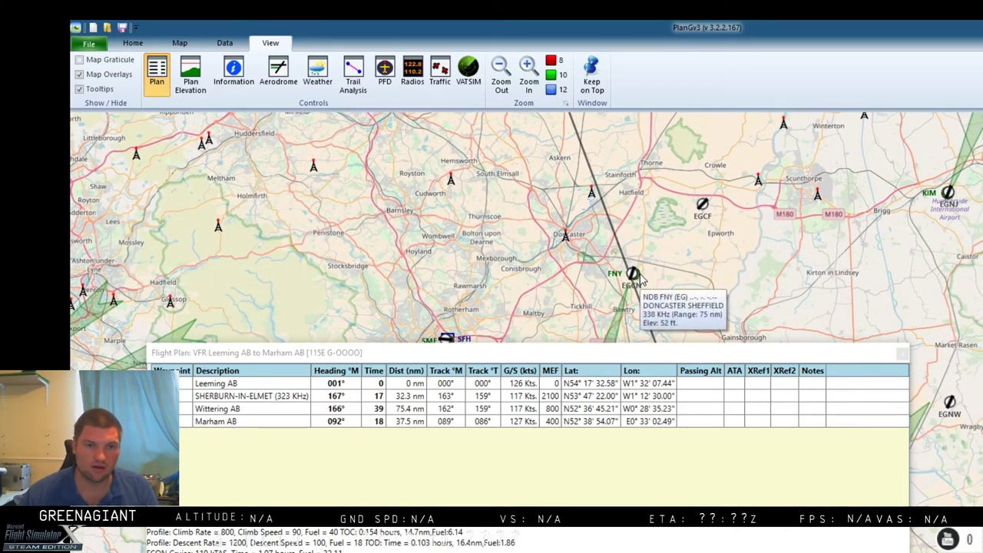
pyautogui.rightClick(636, 278)
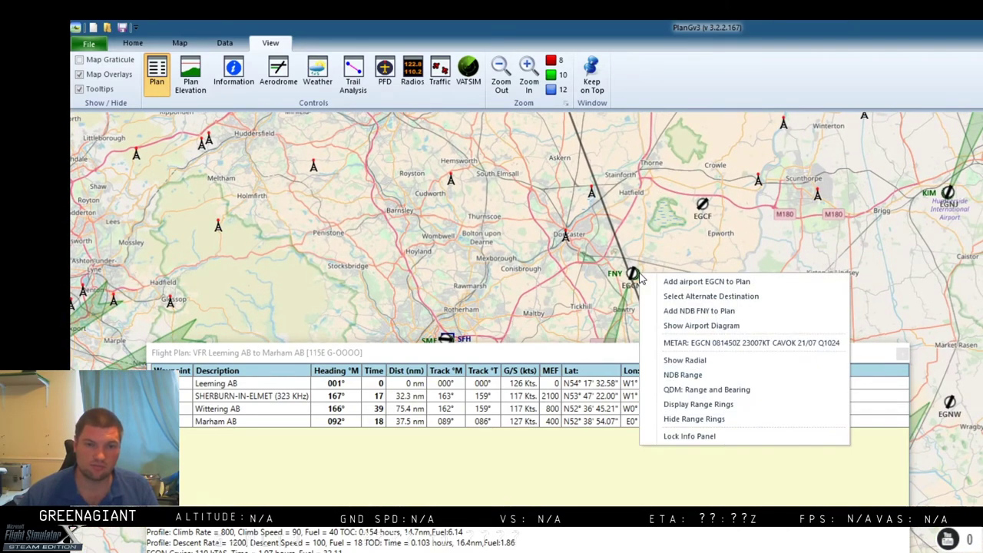
pyautogui.click(275, 401)
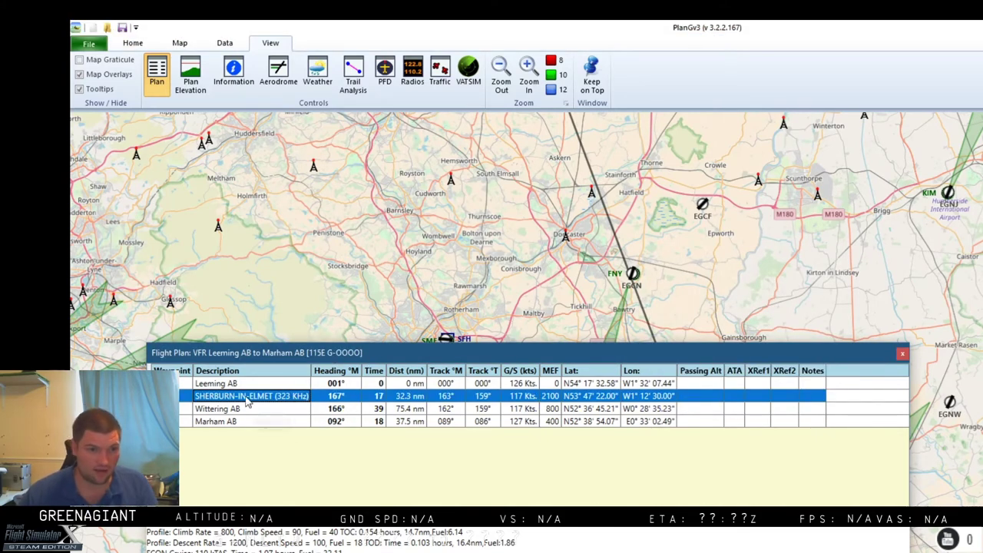
pyautogui.rightClick(633, 275)
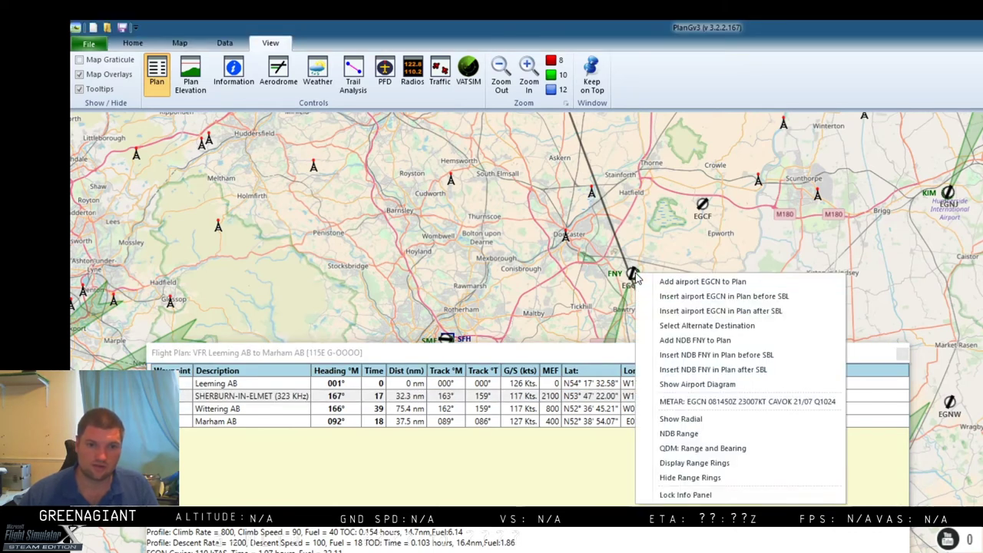
pyautogui.click(738, 370)
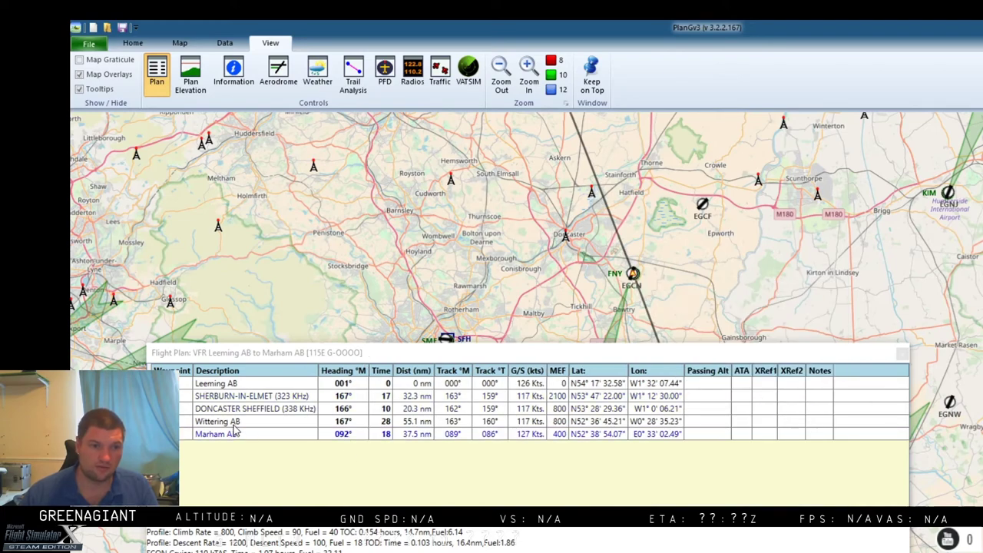
# Step: Pan the map south along the route past Gamston and Grantham to Wittering
pyautogui.moveTo(482, 286); pyautogui.dragTo(473, 201)
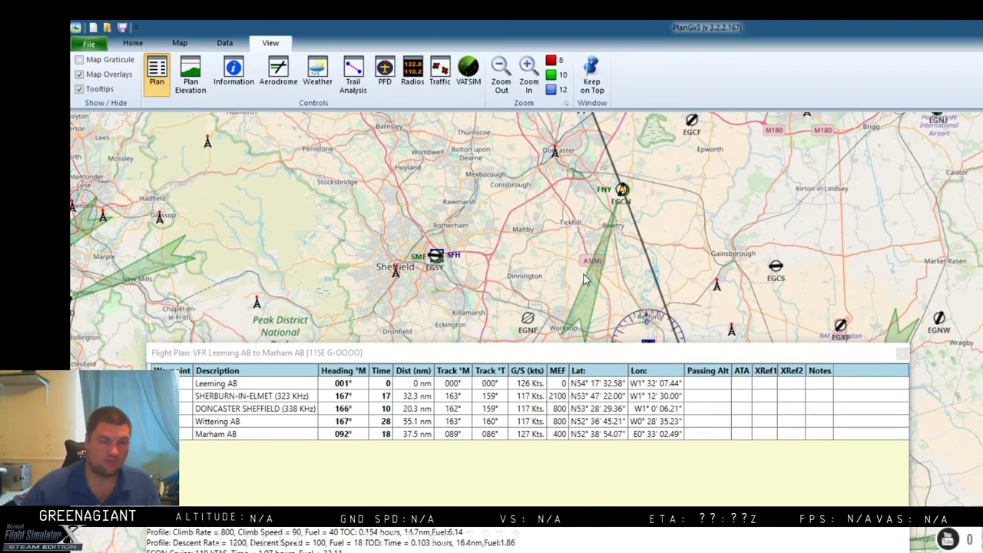
pyautogui.moveTo(731, 291); pyautogui.dragTo(724, 222)
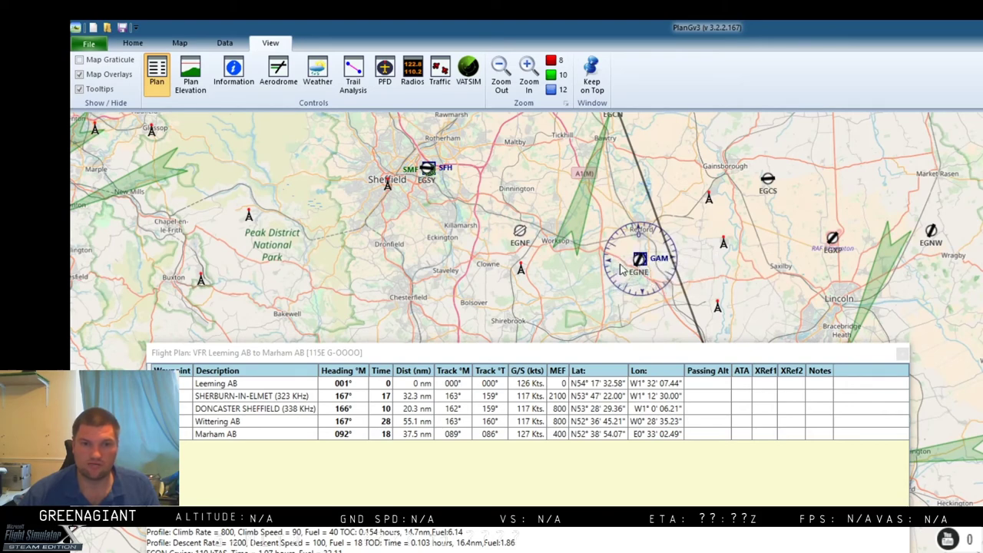
pyautogui.moveTo(654, 318); pyautogui.dragTo(612, 229)
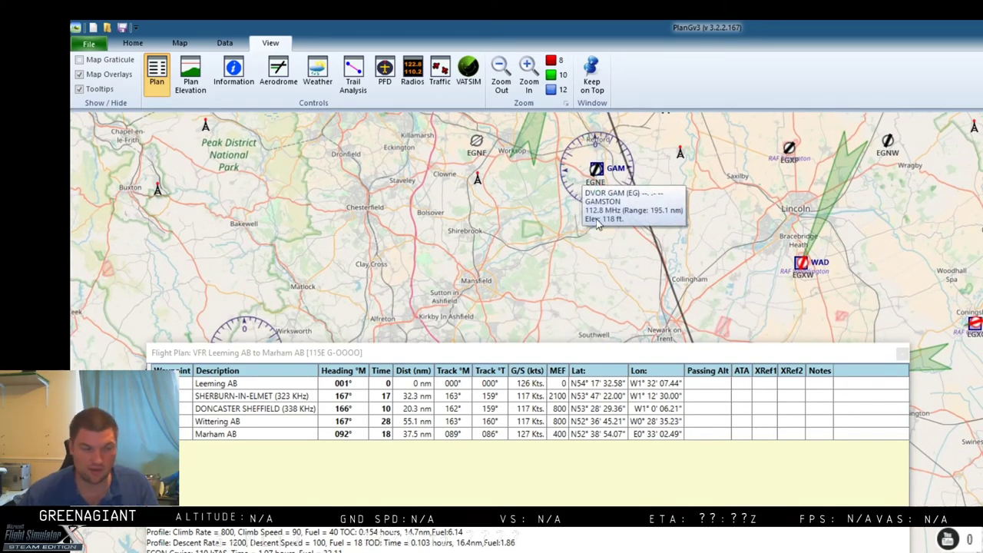
pyautogui.moveTo(636, 341); pyautogui.dragTo(548, 195)
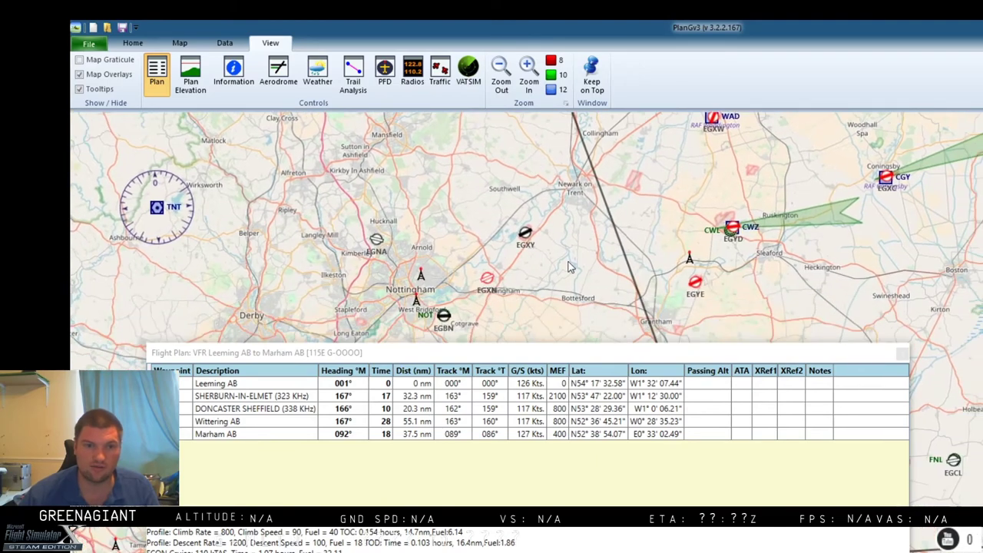
pyautogui.moveTo(573, 265); pyautogui.dragTo(535, 272)
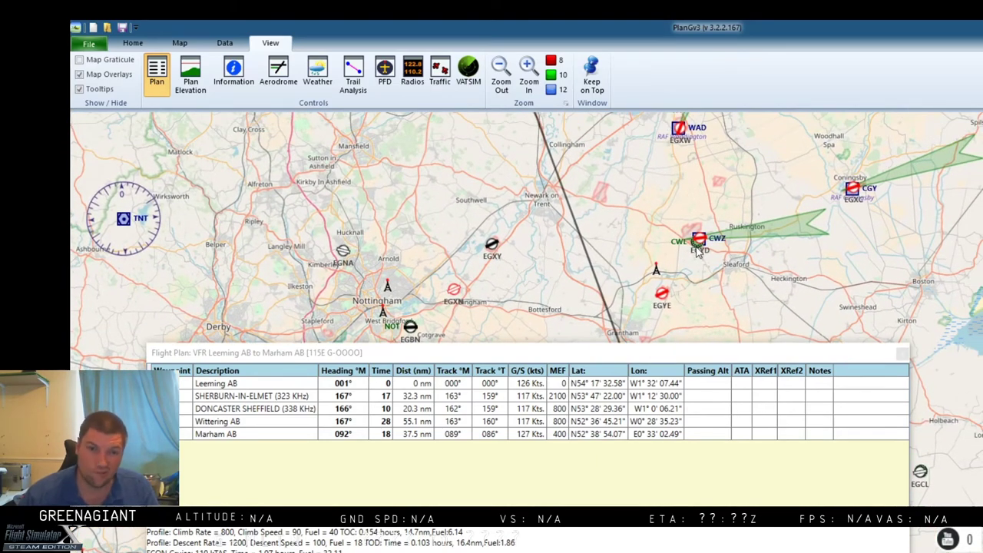
pyautogui.moveTo(680, 318); pyautogui.dragTo(657, 150)
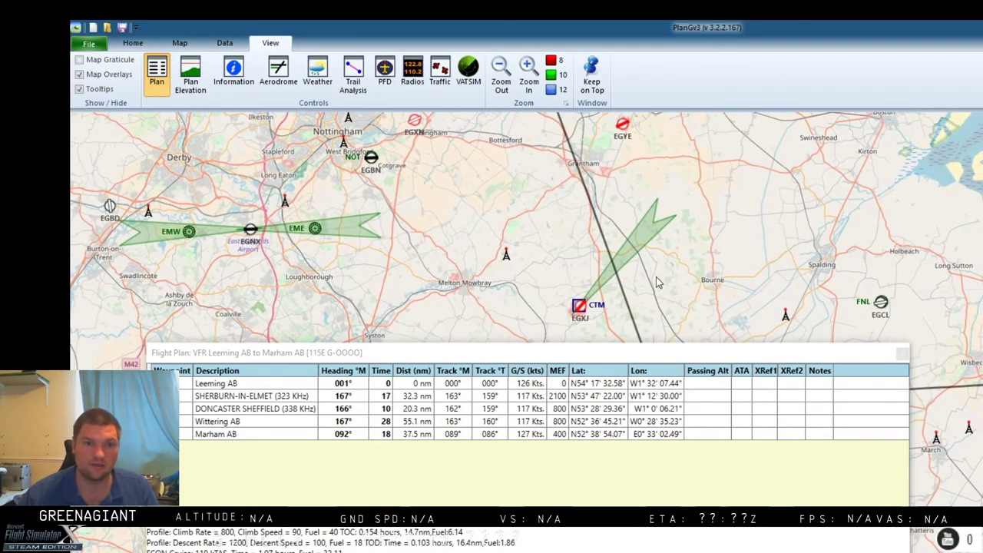
pyautogui.moveTo(657, 284); pyautogui.dragTo(635, 172)
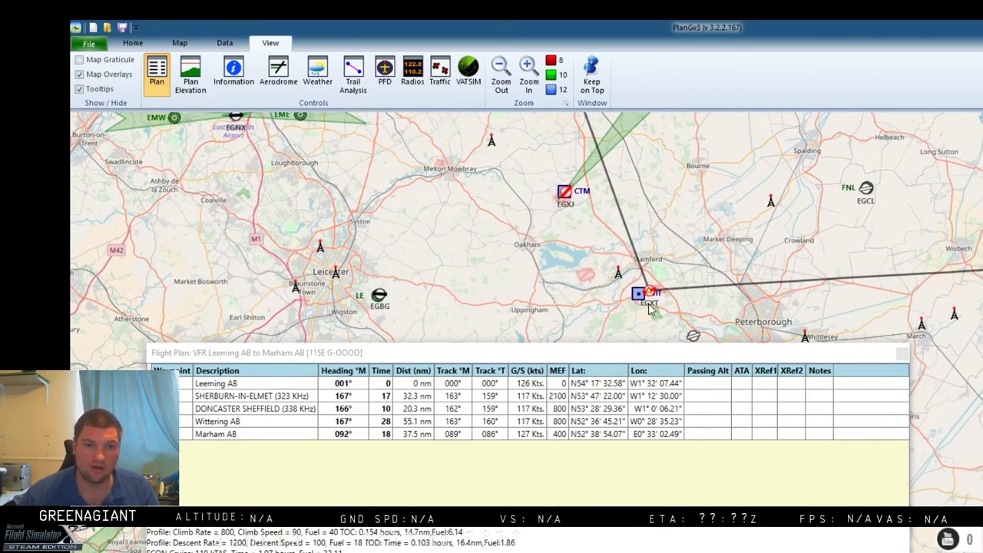
pyautogui.moveTo(638, 299)
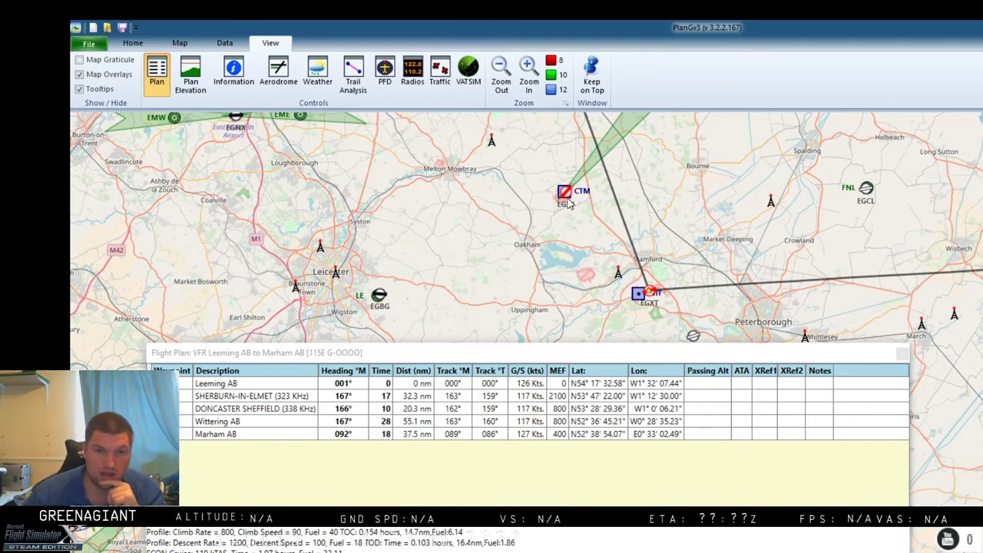
# Step: Insert the Gamston VOR GAM (112.8 MHz) after Doncaster Sheffield, shortening Wittering's leg to 43.6 nm
pyautogui.press('Up')
pyautogui.press('Up')
pyautogui.press('Up')
pyautogui.press('Up')
pyautogui.press('Up')
pyautogui.press('Up')
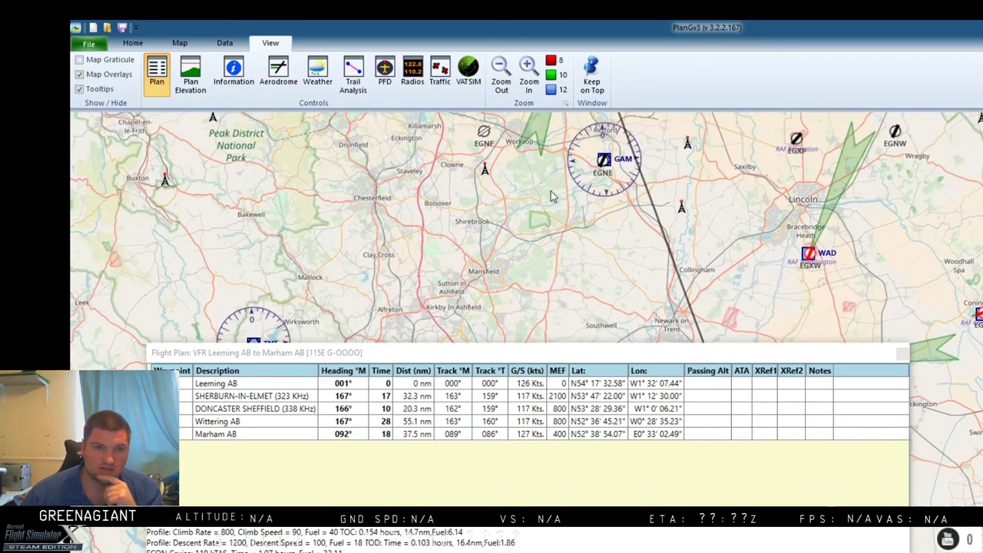
pyautogui.moveTo(551, 197); pyautogui.dragTo(559, 282)
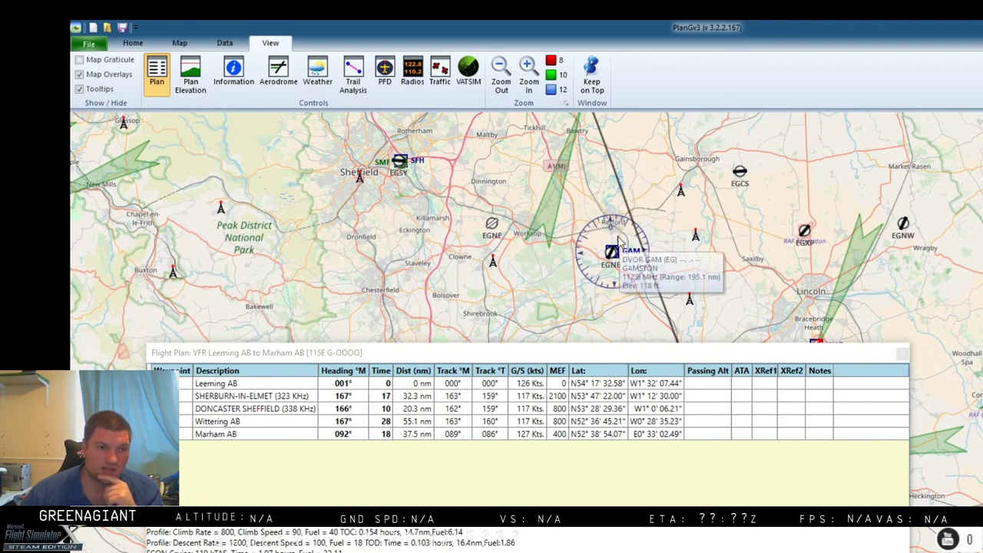
pyautogui.click(272, 411)
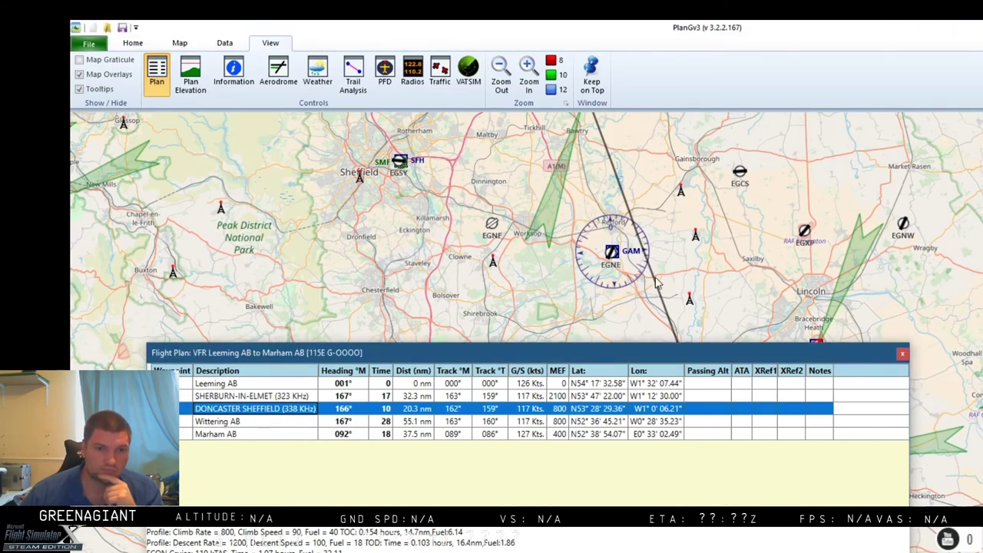
pyautogui.rightClick(618, 256)
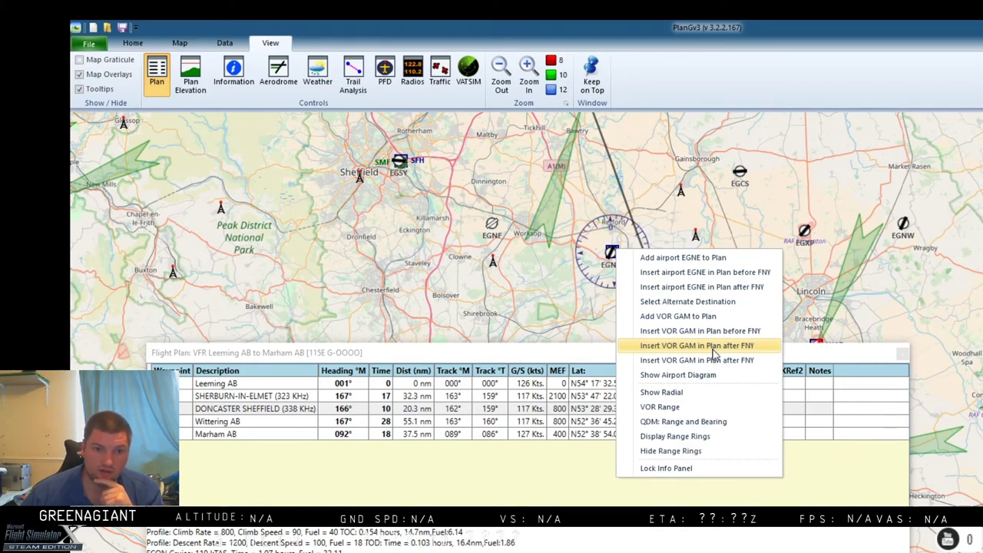
pyautogui.click(764, 347)
pyautogui.moveTo(600, 228); pyautogui.dragTo(597, 207)
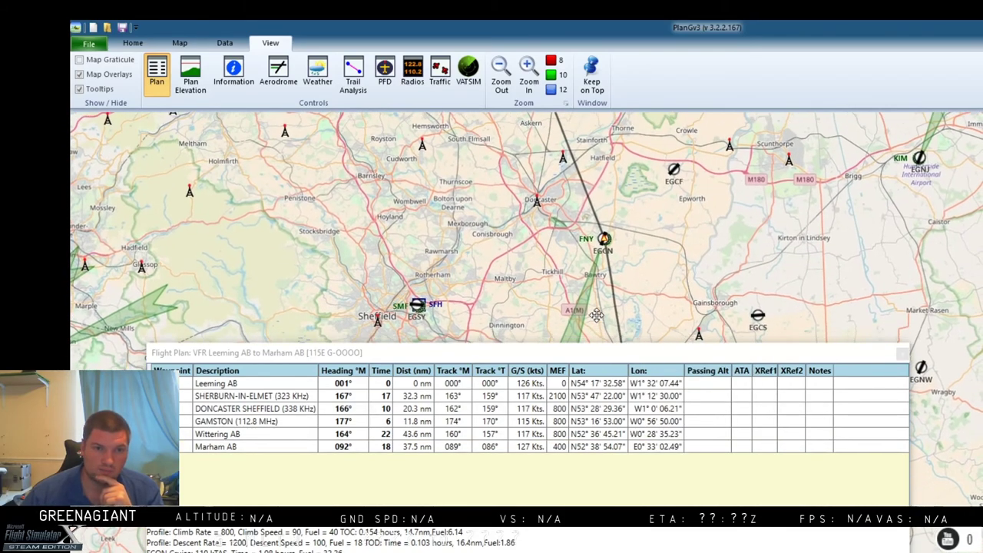
pyautogui.moveTo(653, 296); pyautogui.dragTo(630, 245)
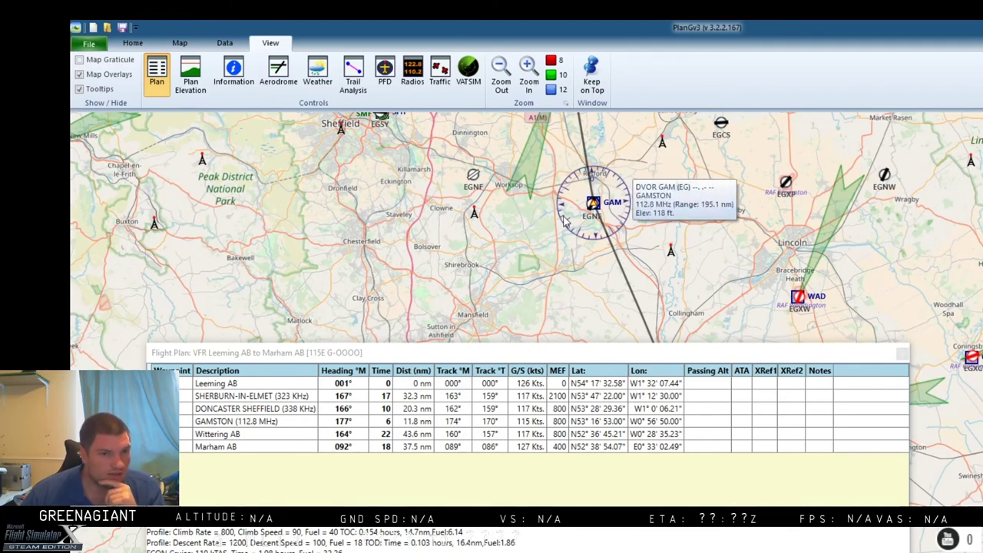
pyautogui.click(277, 427)
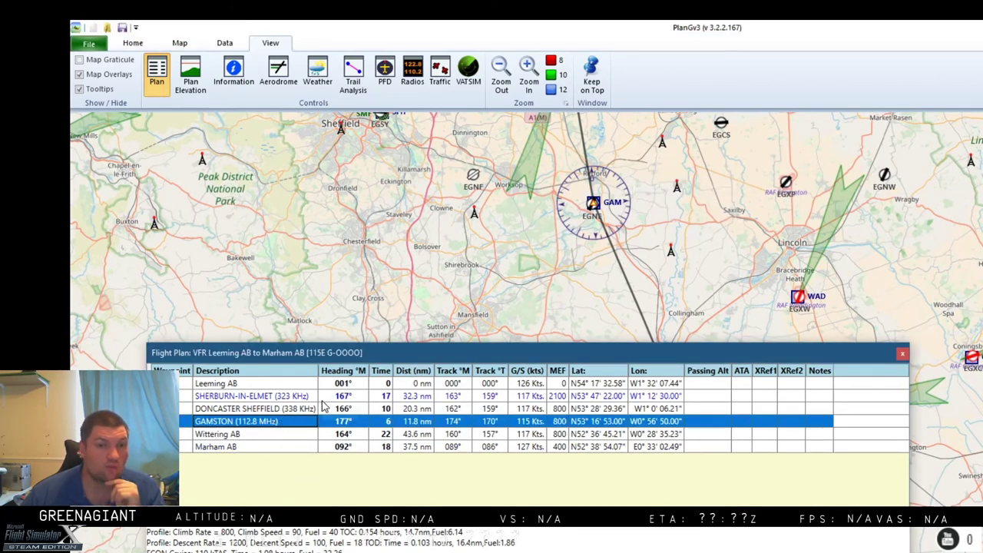
pyautogui.moveTo(495, 308); pyautogui.dragTo(459, 251)
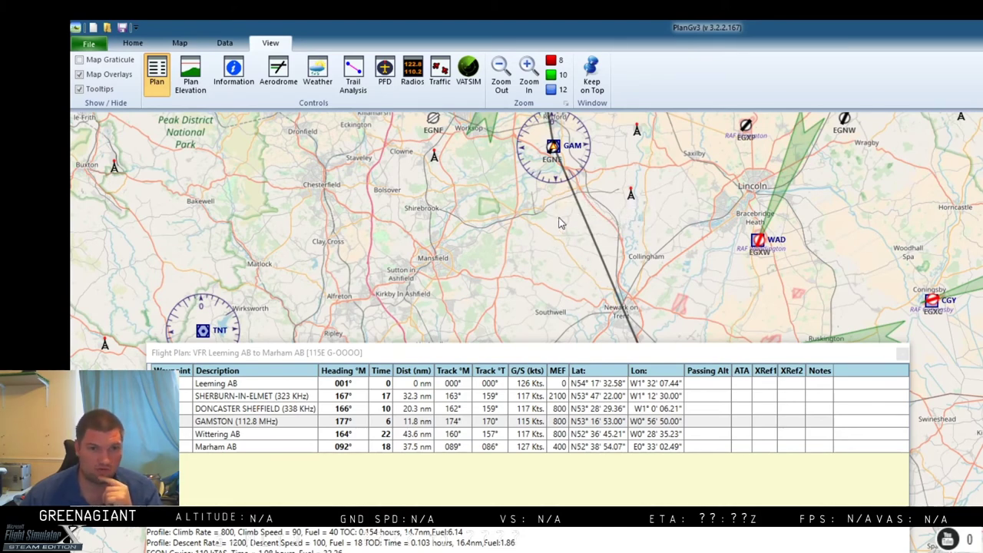
pyautogui.click(250, 423)
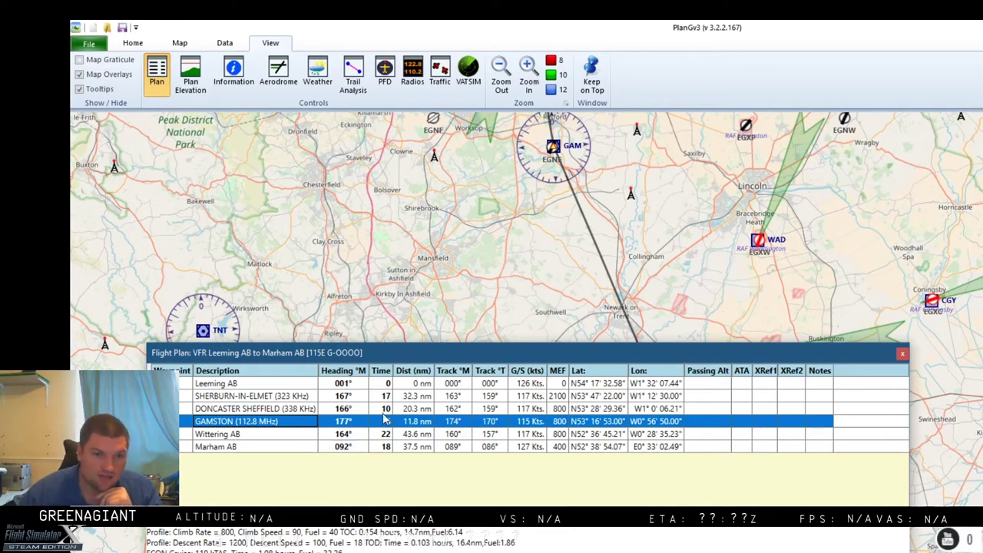
pyautogui.moveTo(596, 250); pyautogui.dragTo(562, 200)
pyautogui.moveTo(599, 288); pyautogui.dragTo(562, 213)
pyautogui.moveTo(586, 268); pyautogui.dragTo(547, 196)
pyautogui.moveTo(572, 237); pyautogui.dragTo(532, 172)
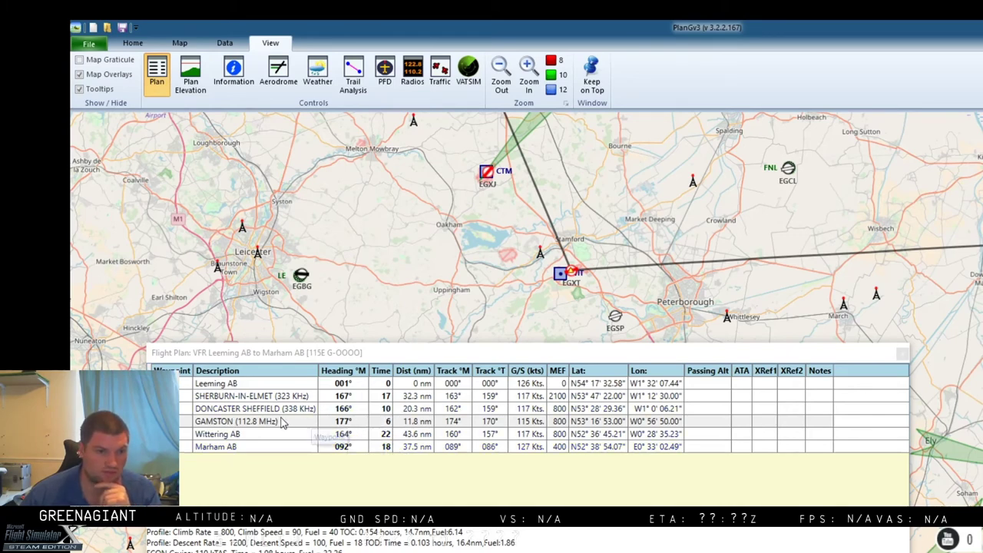
pyautogui.click(338, 435)
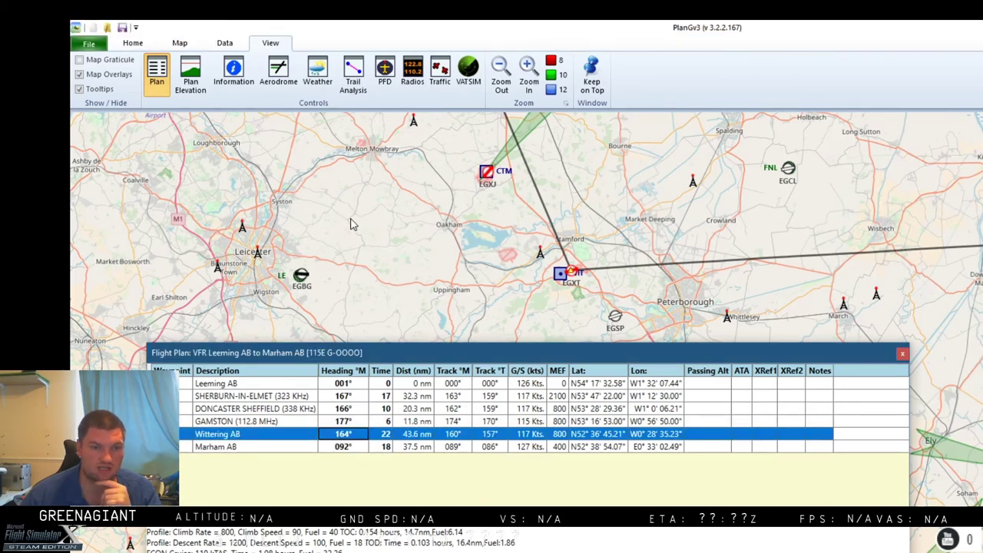
pyautogui.moveTo(349, 222); pyautogui.dragTo(367, 285)
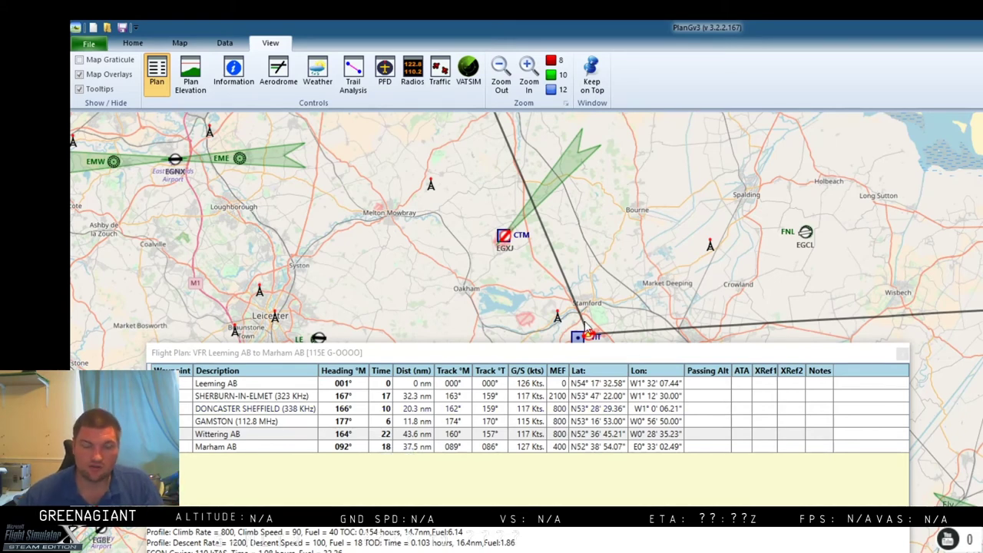
pyautogui.moveTo(629, 326); pyautogui.dragTo(604, 275)
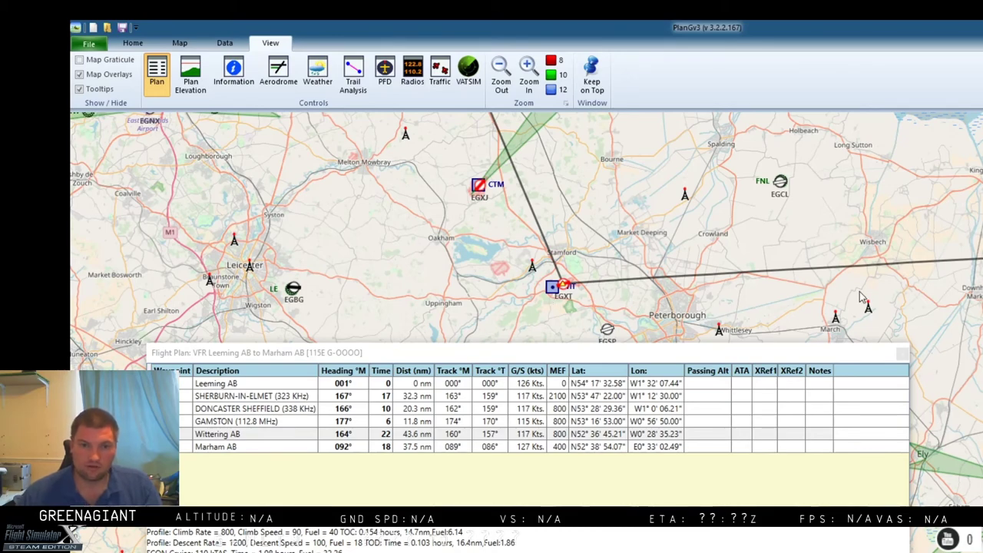
pyautogui.moveTo(729, 326); pyautogui.dragTo(430, 353)
pyautogui.scroll(1, 721, 227)
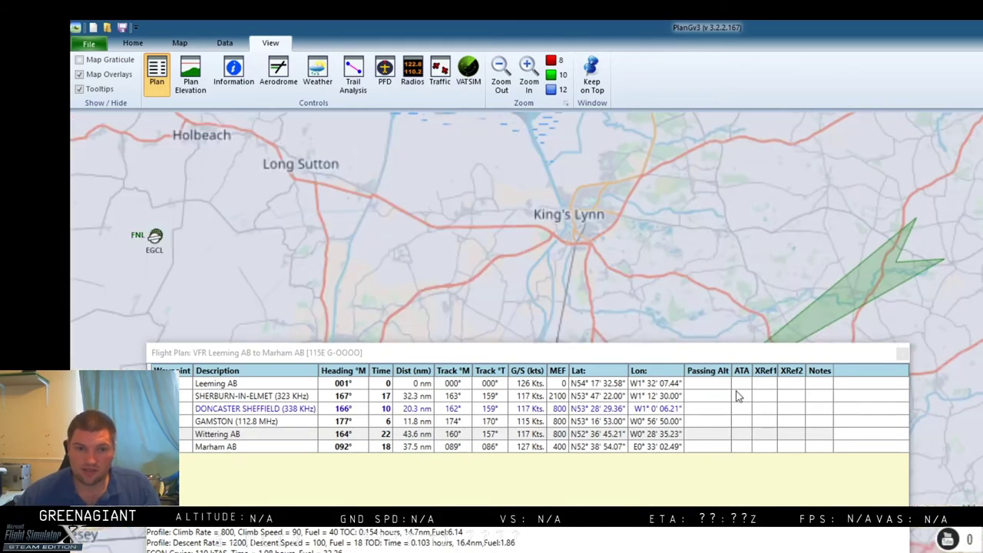
pyautogui.scroll(-2, 720, 227)
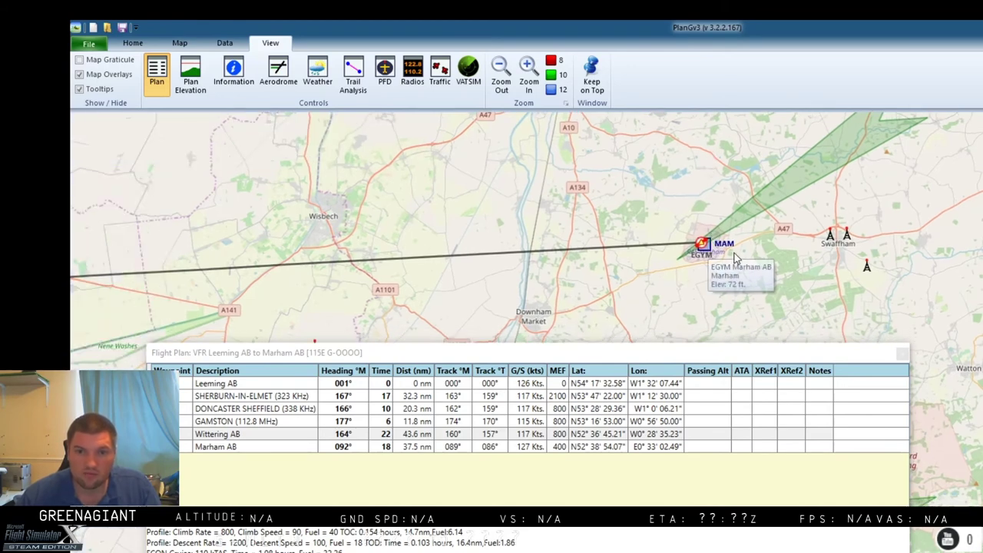
pyautogui.scroll(1, 724, 259)
pyautogui.moveTo(772, 282); pyautogui.dragTo(764, 213)
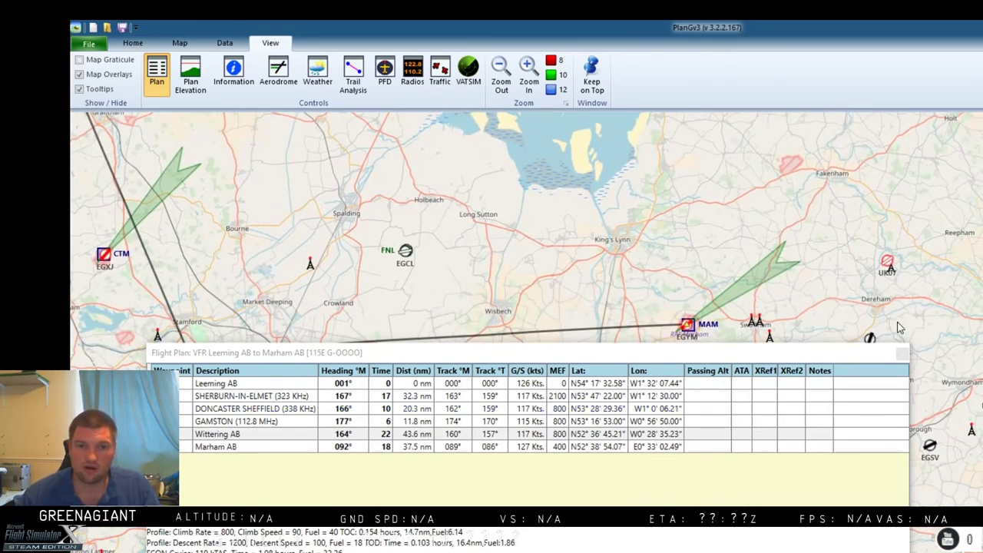
pyautogui.moveTo(764, 213); pyautogui.dragTo(761, 192)
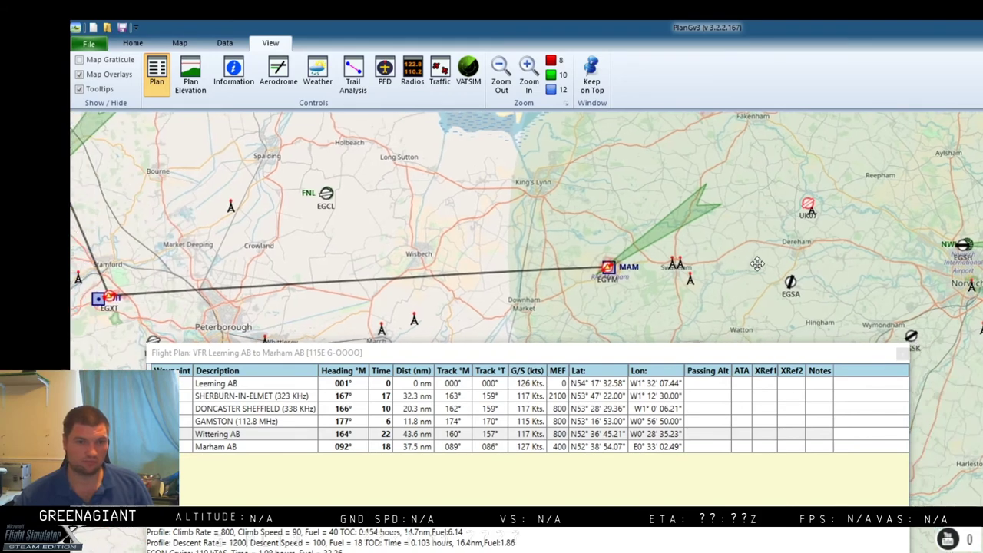
pyautogui.moveTo(376, 274); pyautogui.dragTo(536, 266)
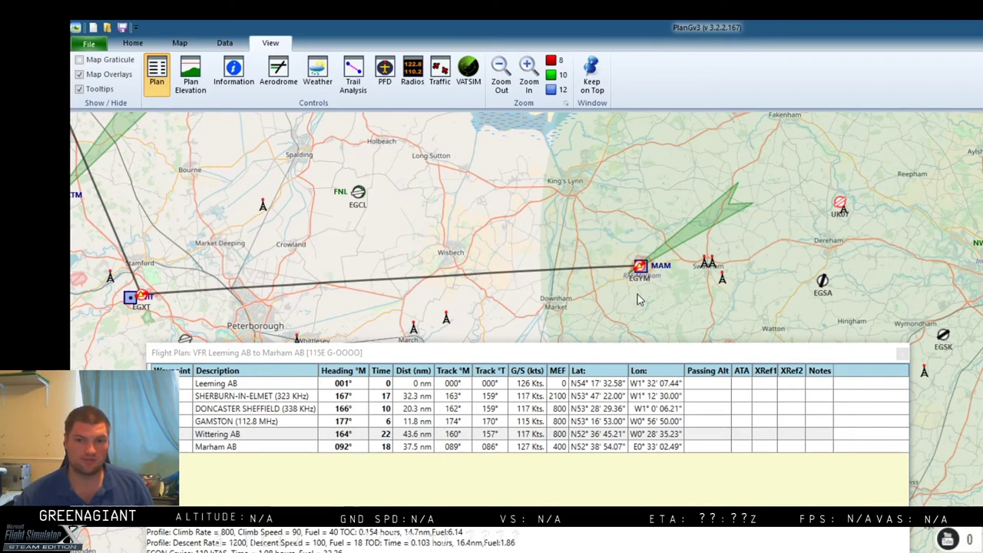
pyautogui.rightClick(930, 273)
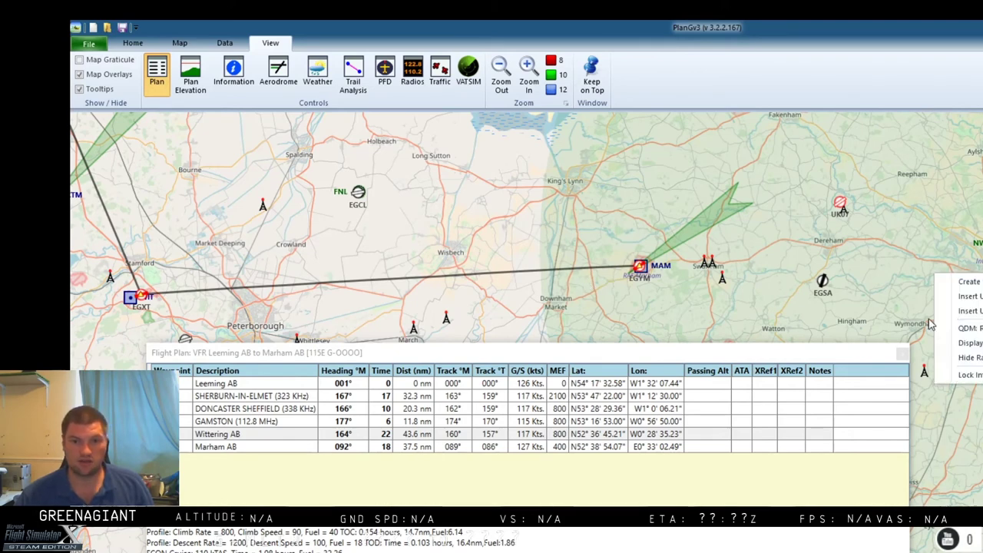
pyautogui.click(960, 342)
pyautogui.rightClick(885, 254)
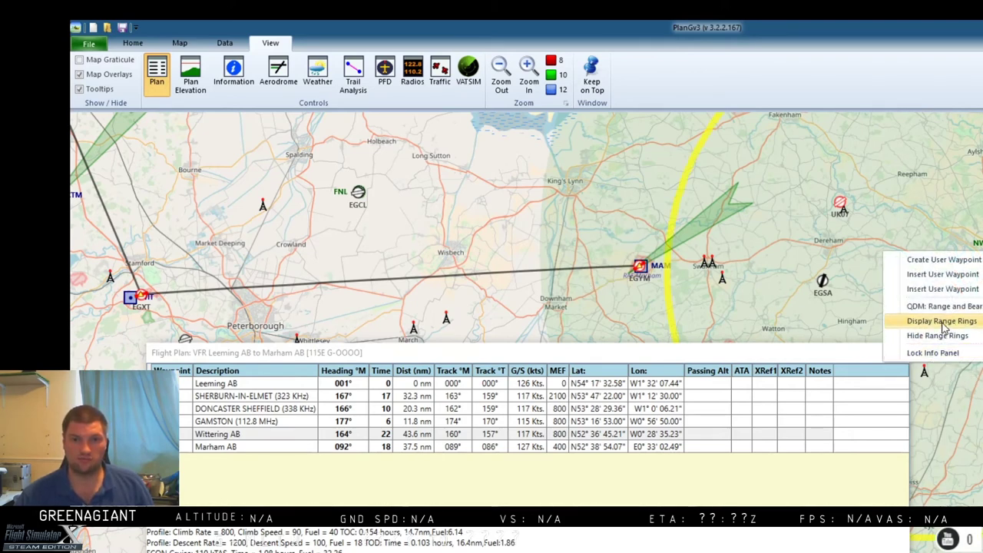
pyautogui.click(941, 334)
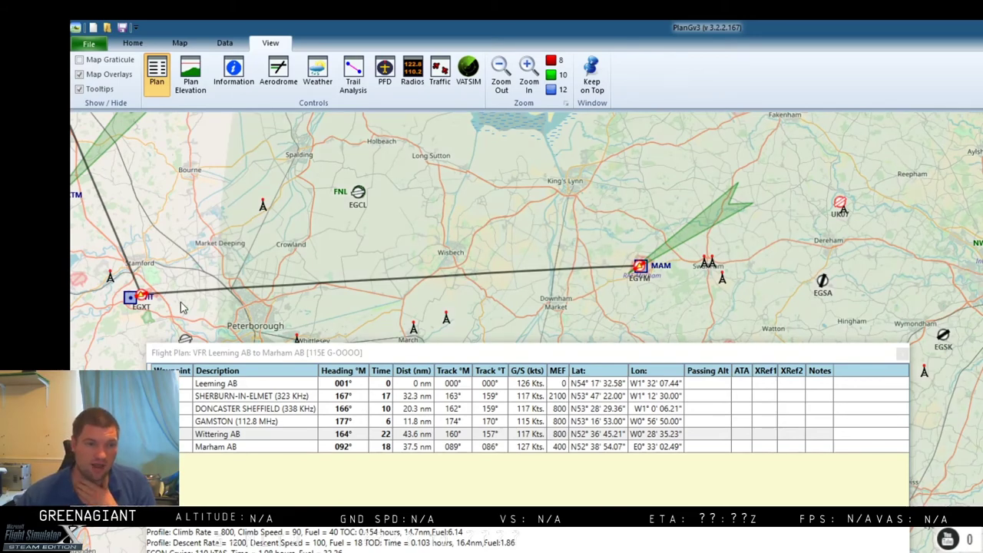
pyautogui.moveTo(208, 282); pyautogui.dragTo(311, 286)
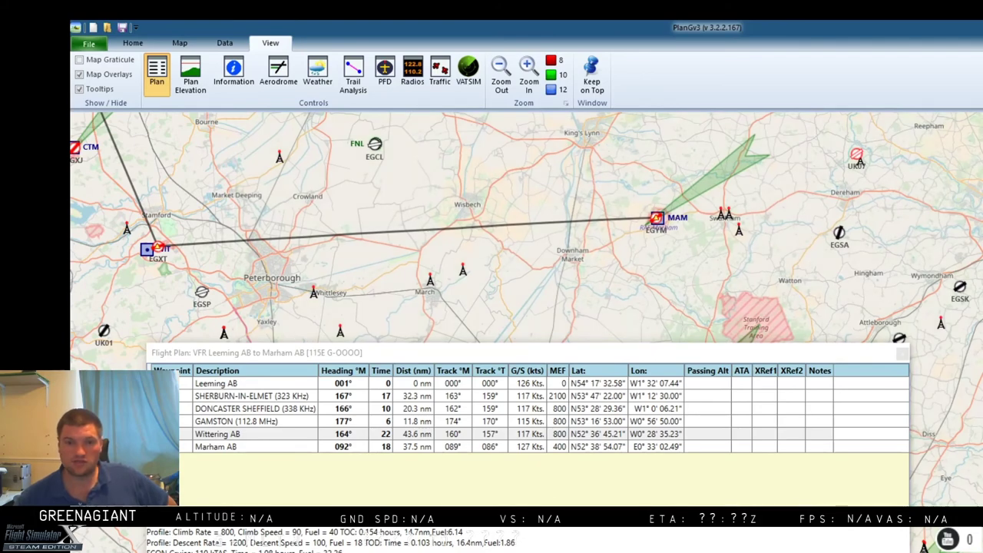
# Step: Pan west to Wolverhampton, show the WOL VOR range, then pan east until Marham is visible
pyautogui.moveTo(222, 261); pyautogui.dragTo(891, 230)
pyautogui.moveTo(704, 268); pyautogui.dragTo(908, 236)
pyautogui.moveTo(207, 279); pyautogui.dragTo(505, 280)
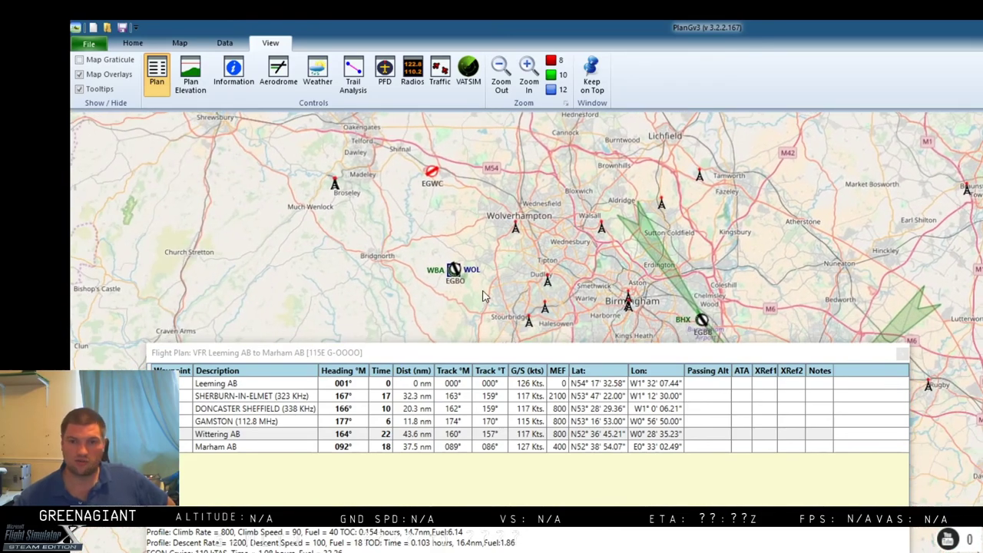
pyautogui.moveTo(621, 298); pyautogui.dragTo(642, 273)
pyautogui.moveTo(494, 261); pyautogui.dragTo(380, 265)
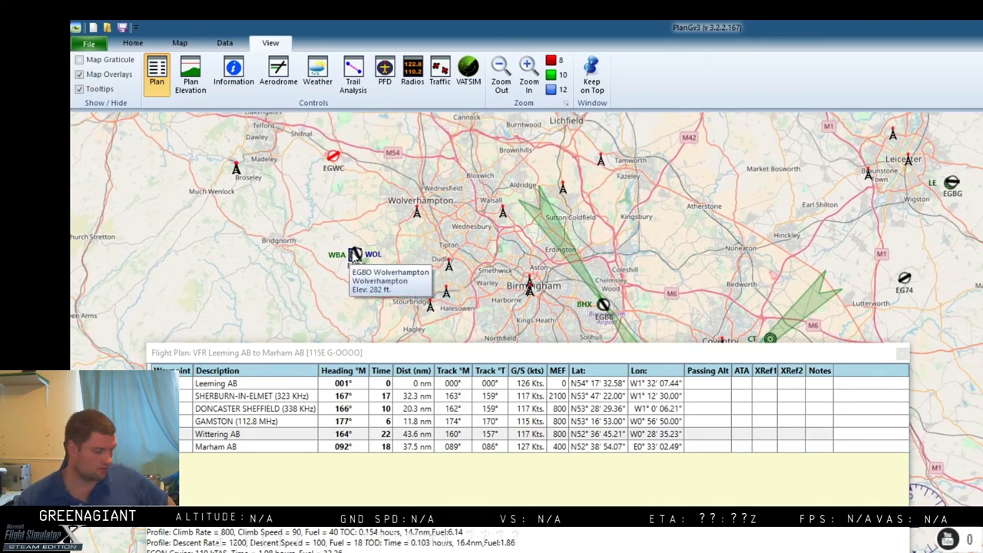
pyautogui.rightClick(355, 256)
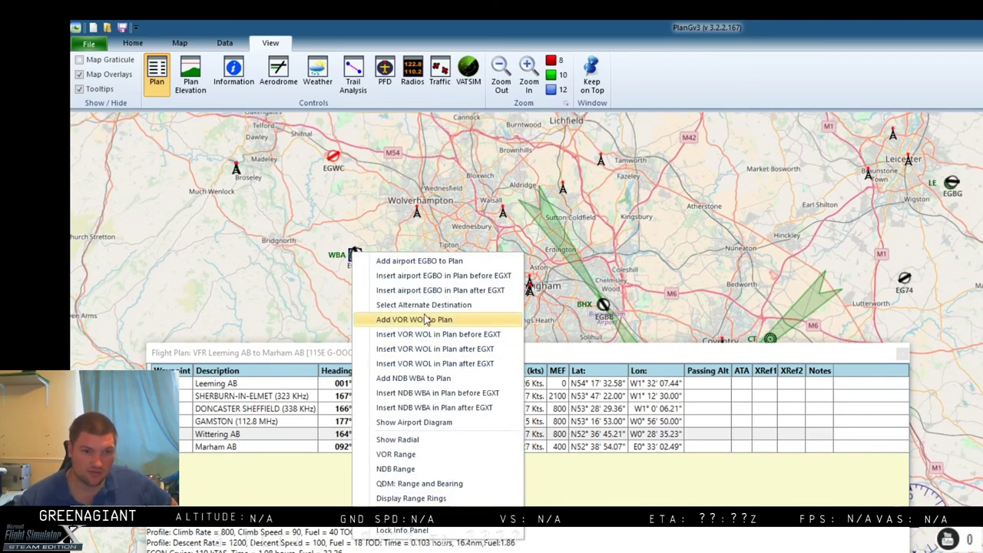
pyautogui.click(441, 457)
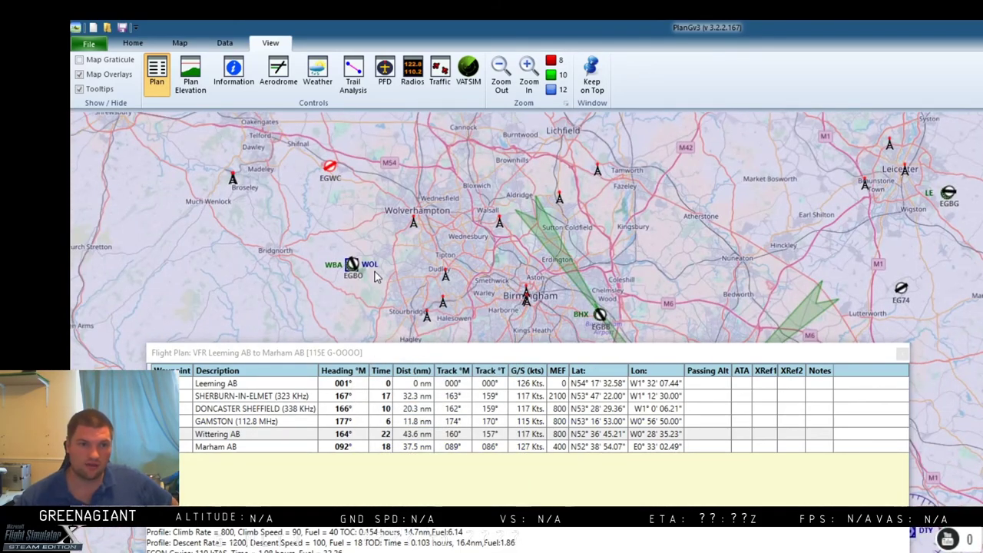
pyautogui.moveTo(352, 264)
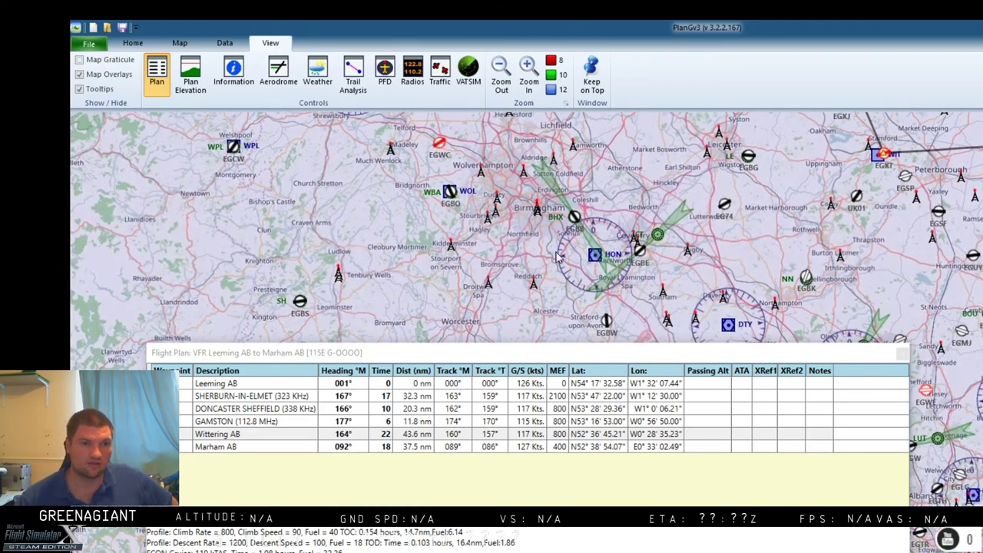
pyautogui.moveTo(622, 221); pyautogui.dragTo(305, 208)
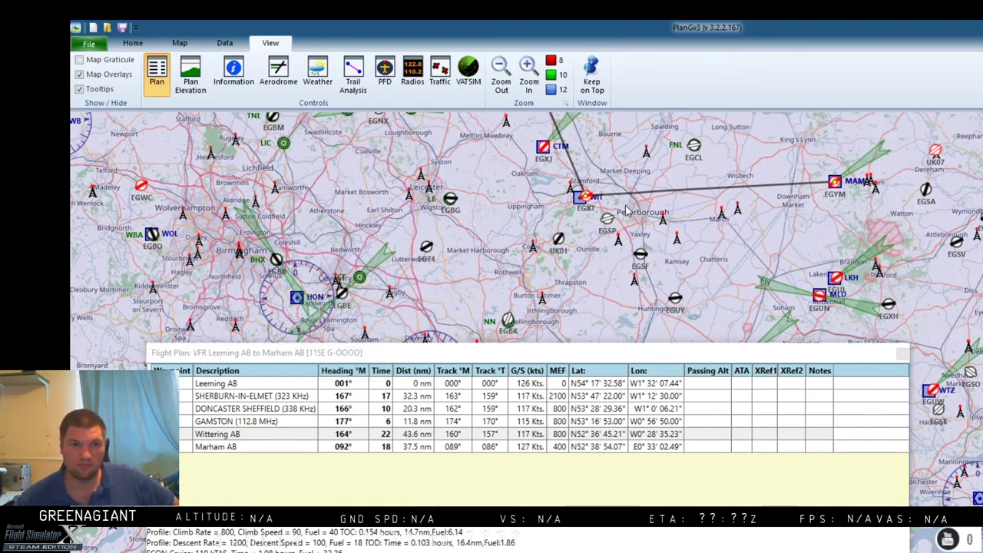
pyautogui.moveTo(834, 183)
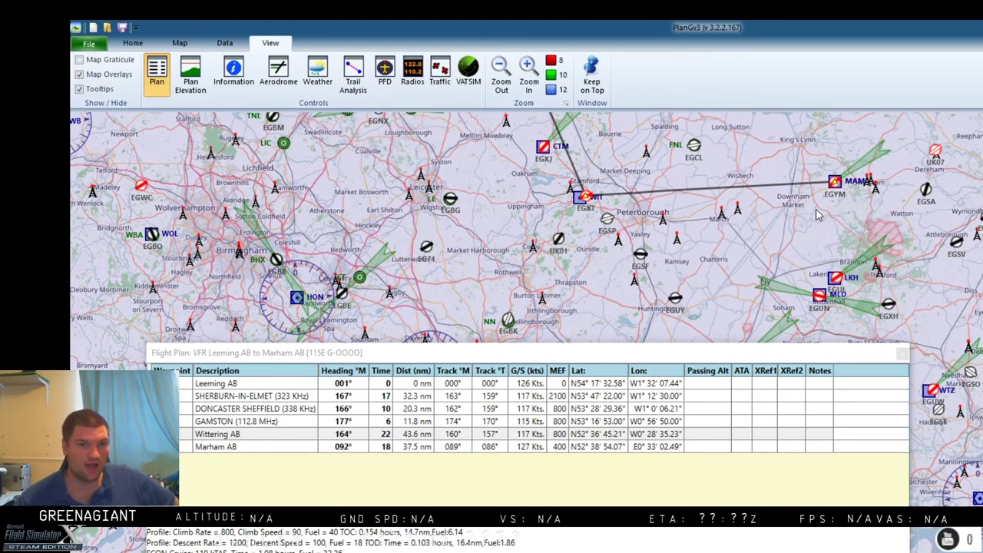
# Step: Draw 150 nm radials from the Wolverhampton VOR, first at 88° and then at 85°
pyautogui.rightClick(156, 237)
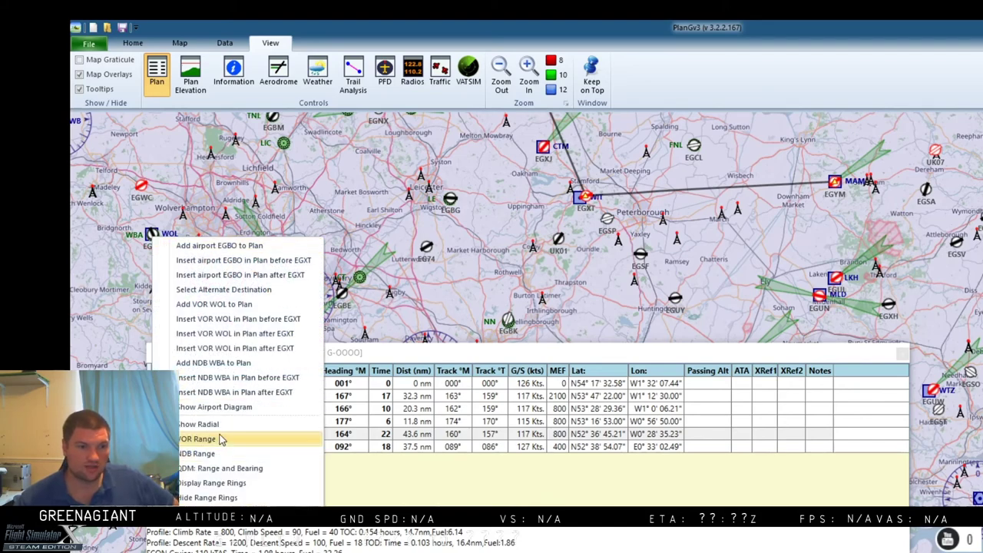
pyautogui.click(198, 424)
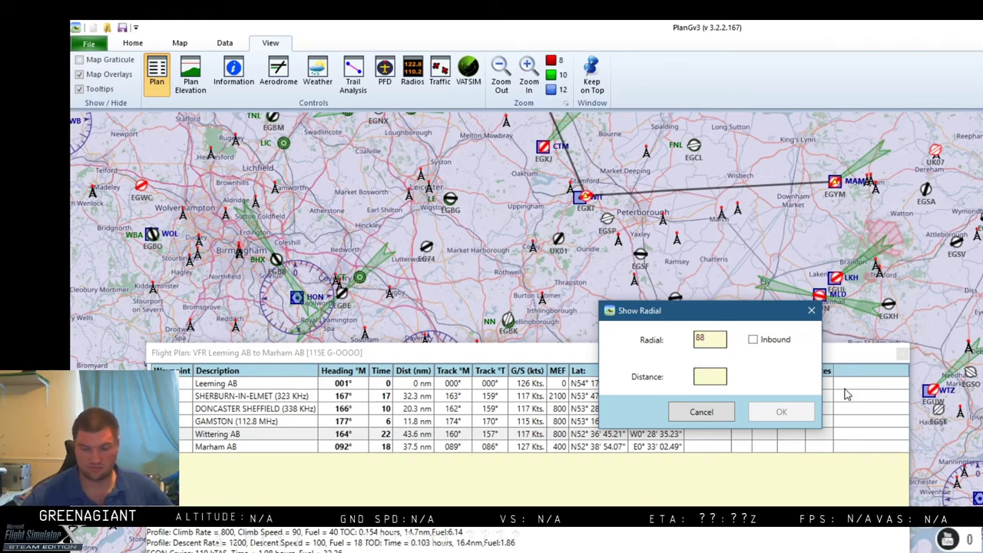
pyautogui.write('150')
pyautogui.click(780, 413)
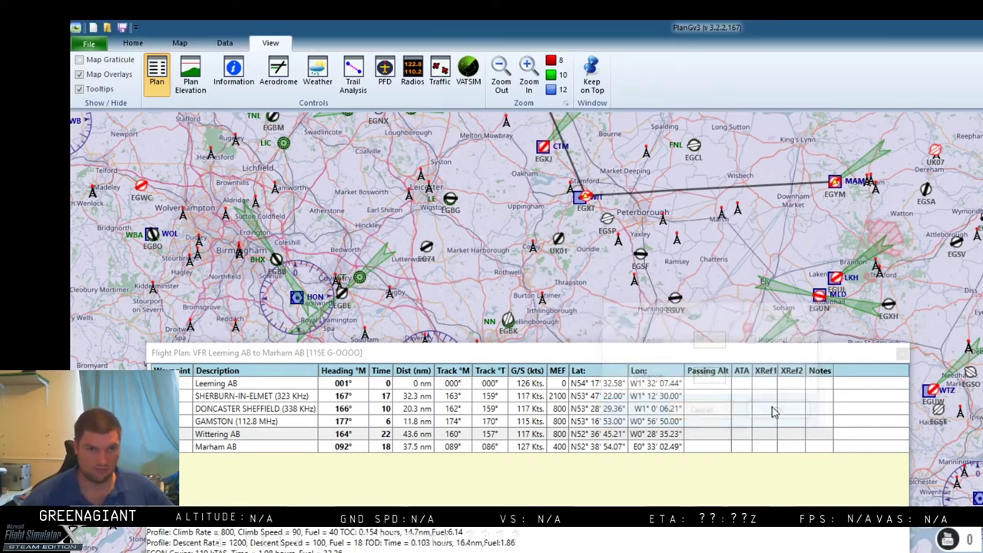
pyautogui.rightClick(152, 234)
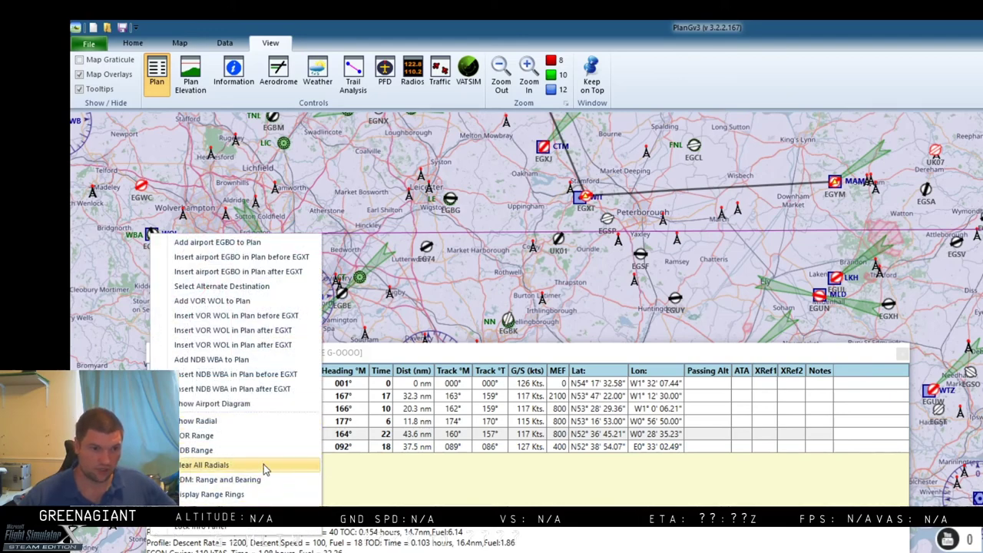
pyautogui.click(231, 421)
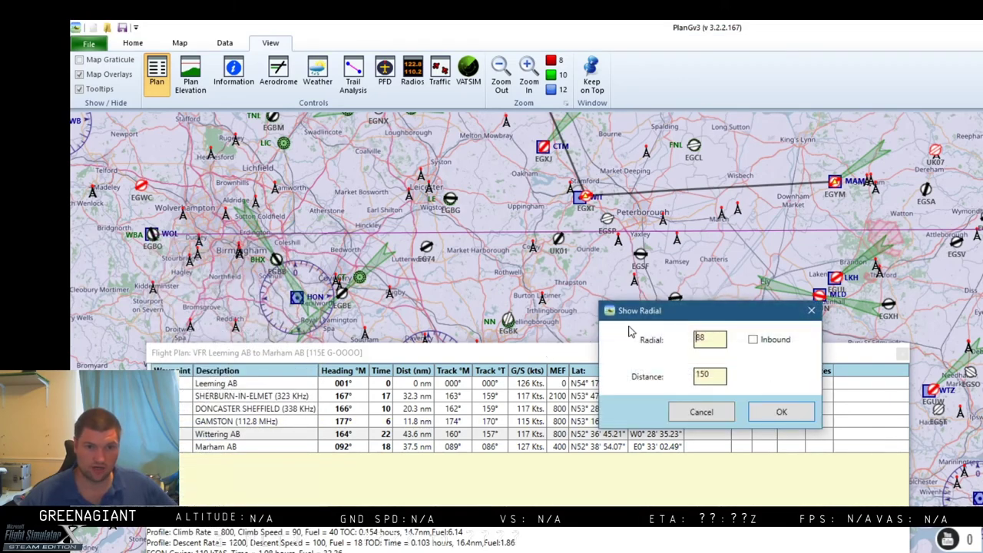
pyautogui.write('85')
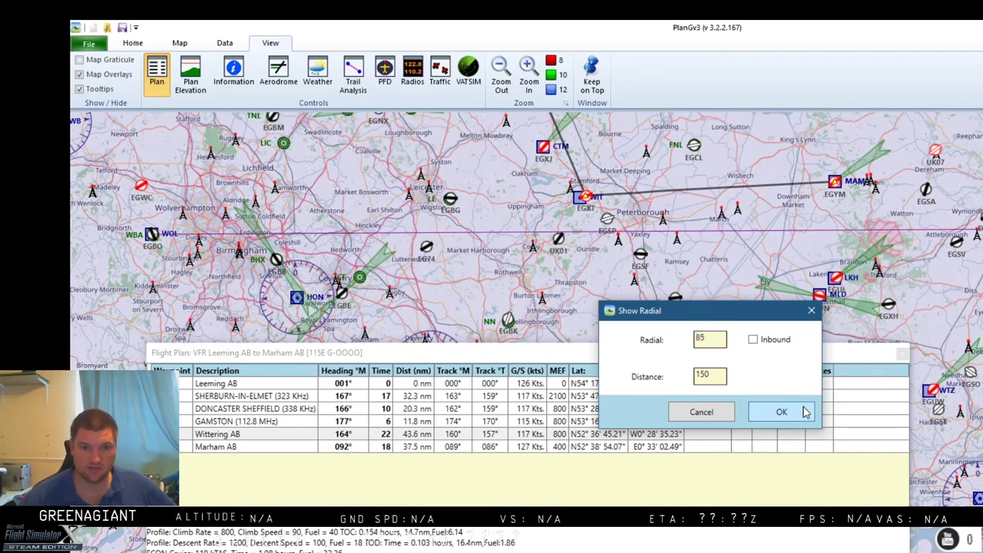
pyautogui.click(803, 412)
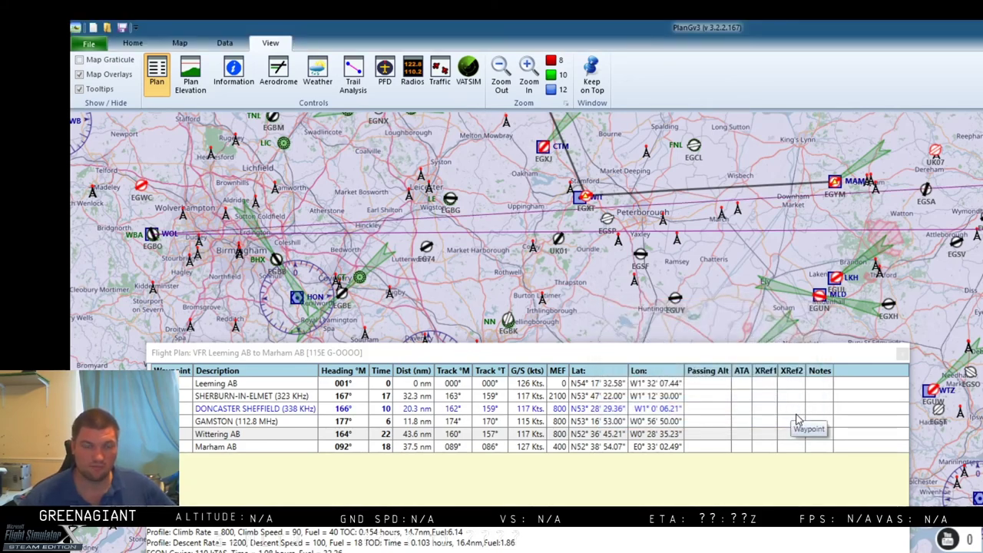
# Step: Clear all radials and redraw a single 85°, 150 nm radial from the WOL VOR
pyautogui.rightClick(176, 222)
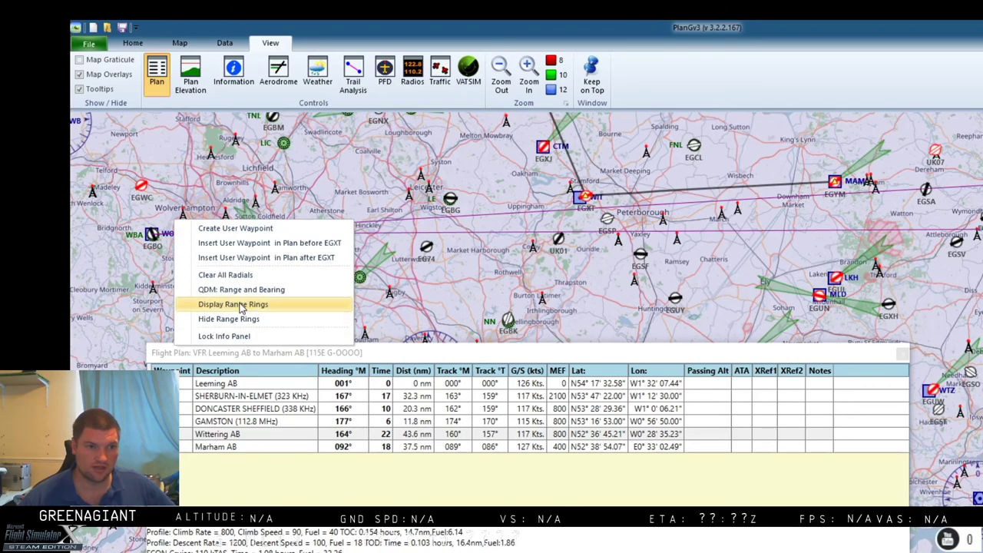
pyautogui.click(244, 274)
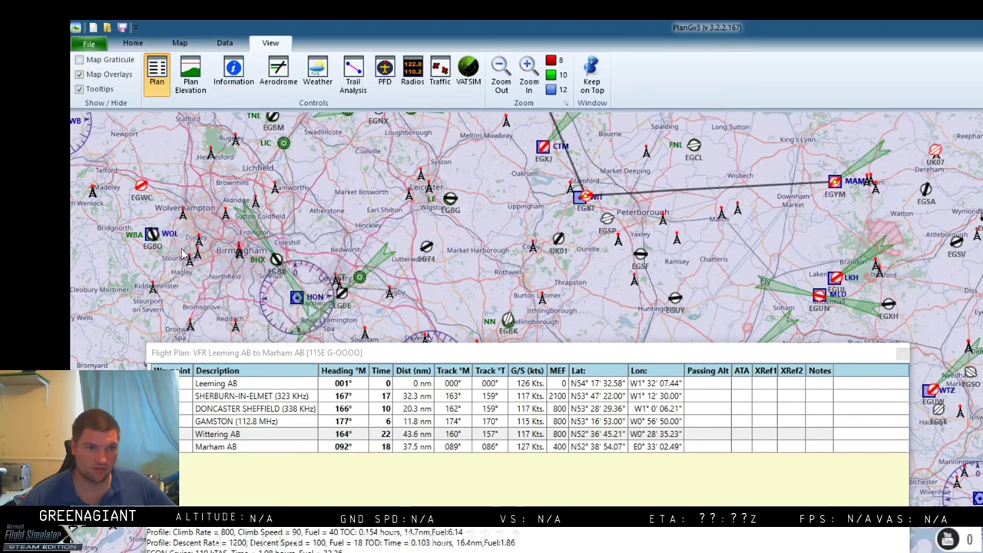
pyautogui.rightClick(153, 230)
pyautogui.rightClick(154, 232)
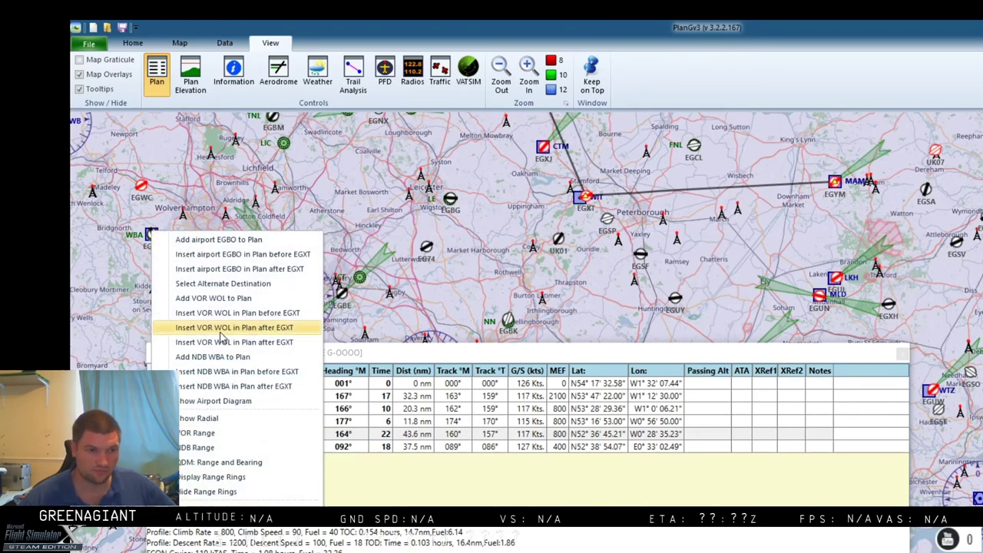
pyautogui.click(236, 420)
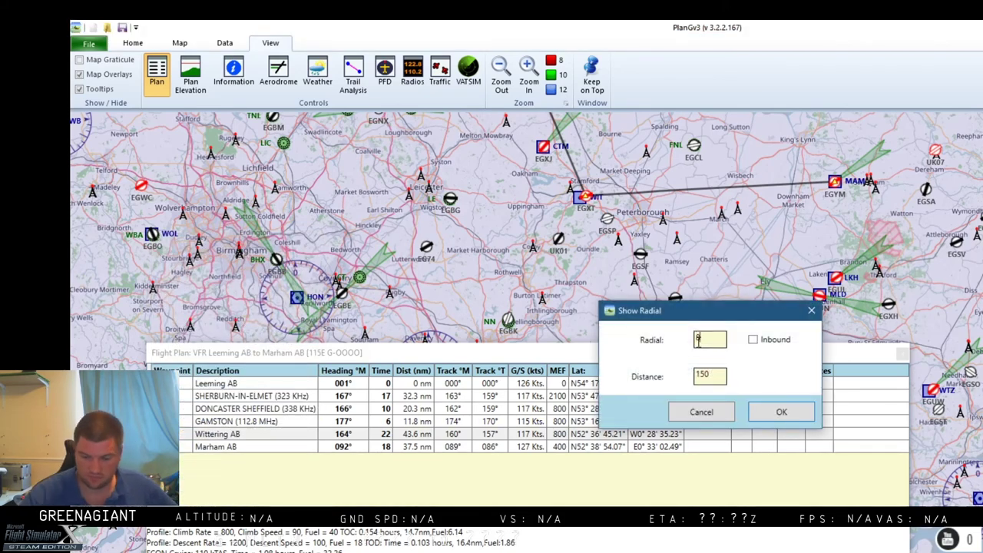
pyautogui.press('Return')
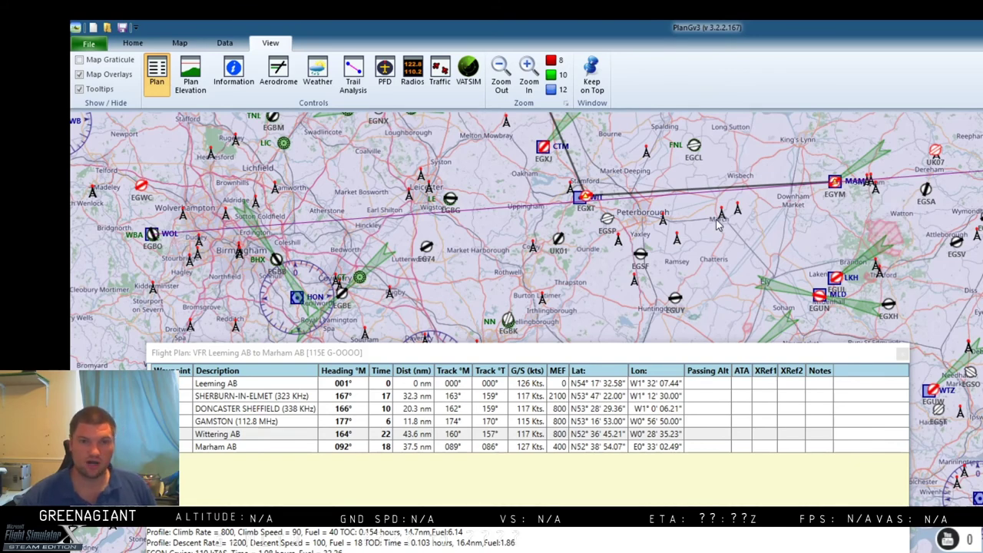
pyautogui.moveTo(718, 219); pyautogui.dragTo(718, 233)
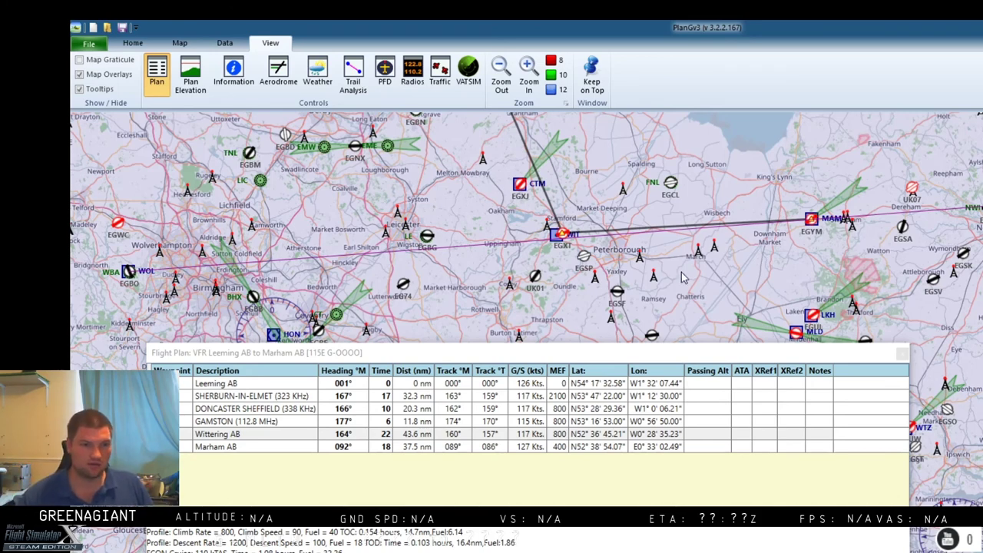
pyautogui.click(258, 435)
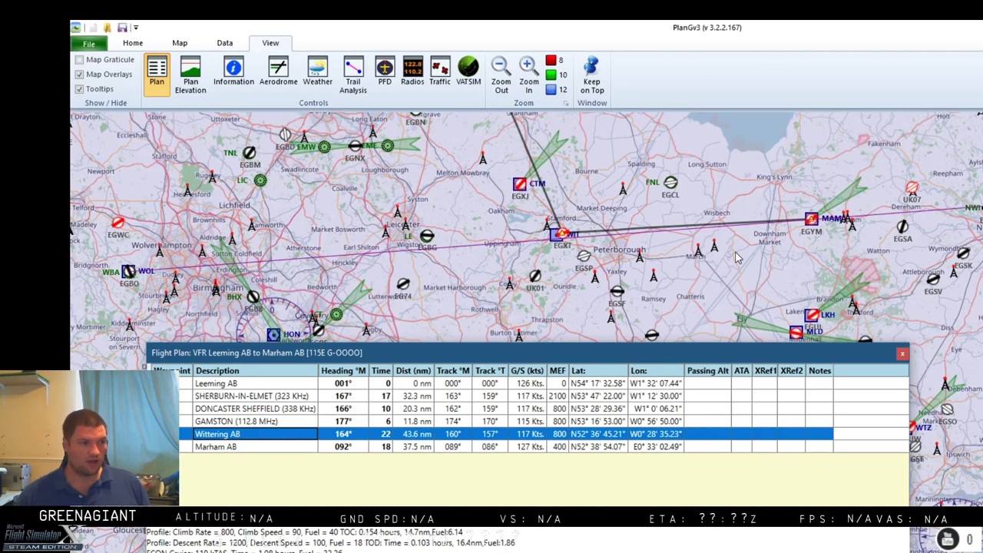
# Step: Expand the Flight Plan window and move it up-left to show 145.5 nm, 1:13 and 44.3 fuel
pyautogui.doubleClick(750, 351)
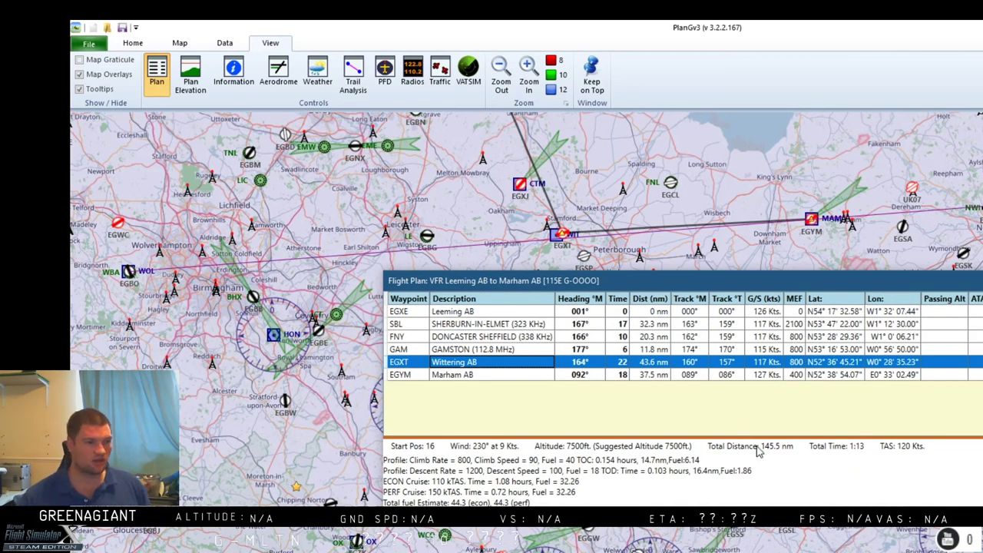
pyautogui.moveTo(853, 285); pyautogui.dragTo(734, 263)
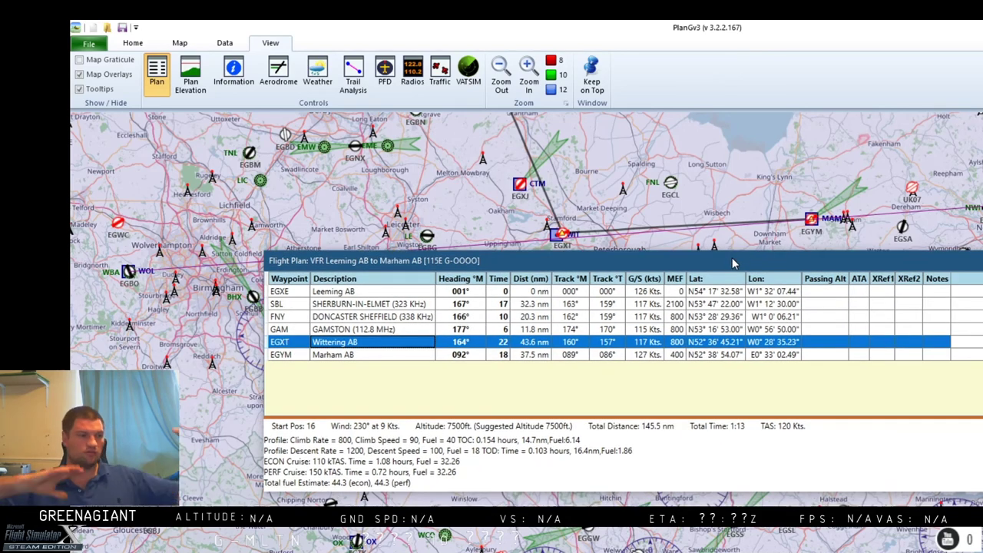